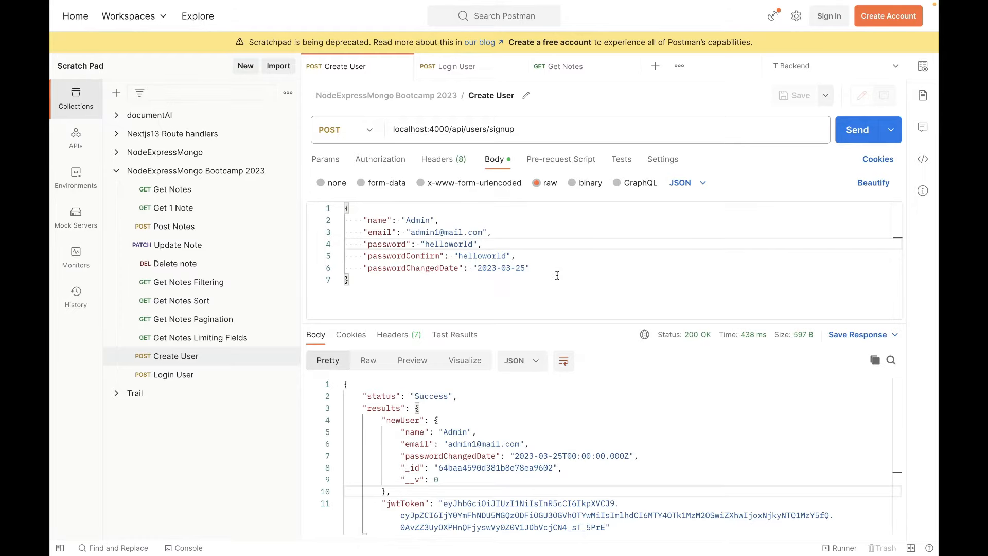
key(ctrl+Right)
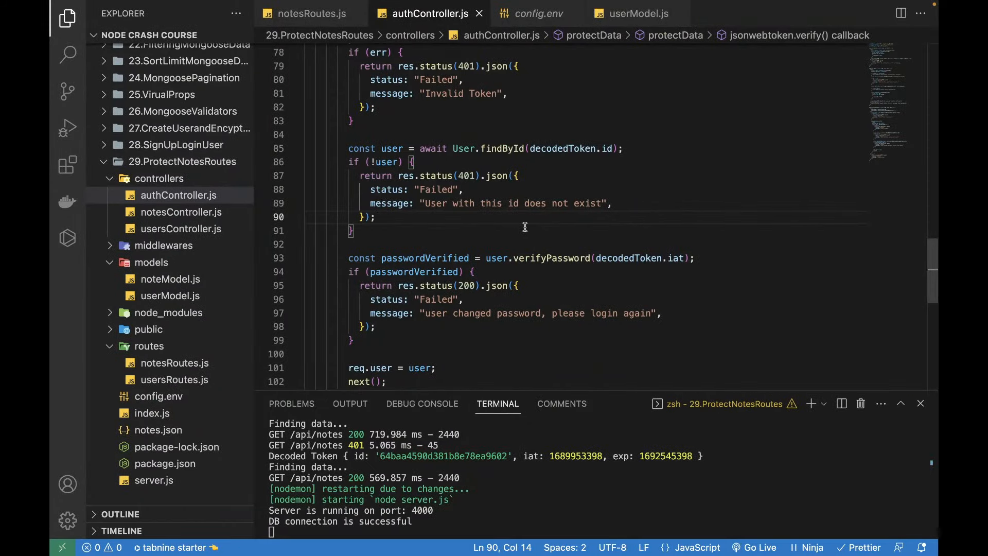
key(ctrl+Left)
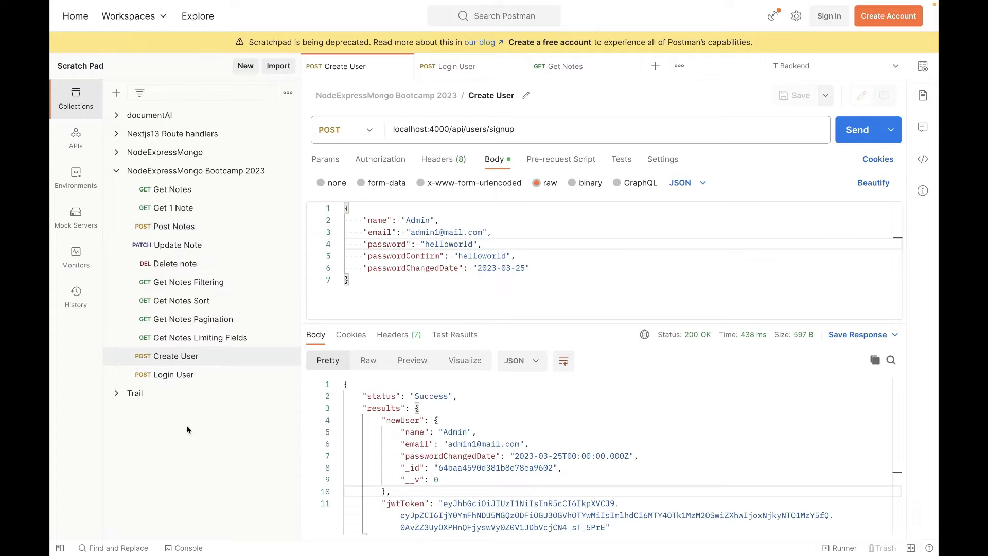
triple_click(528, 129)
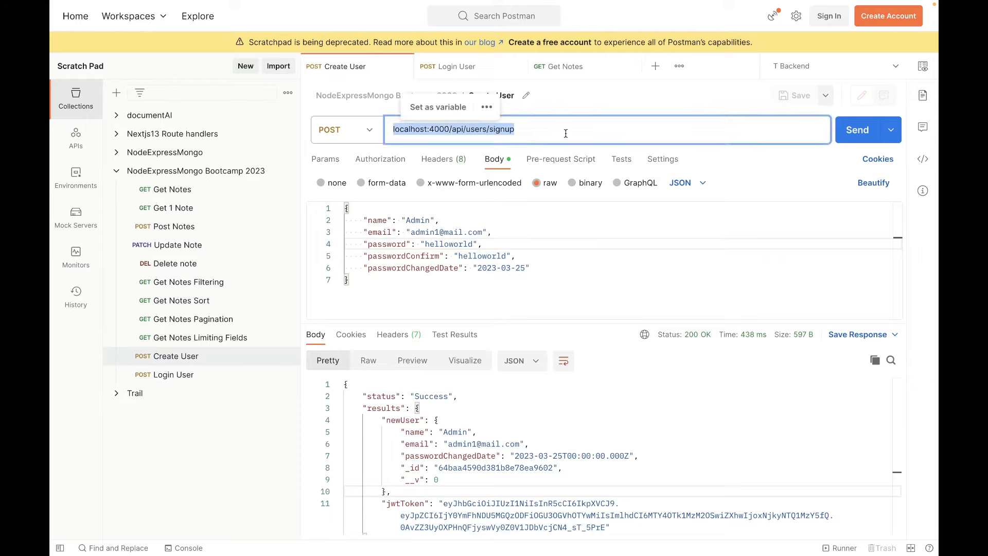
click(184, 467)
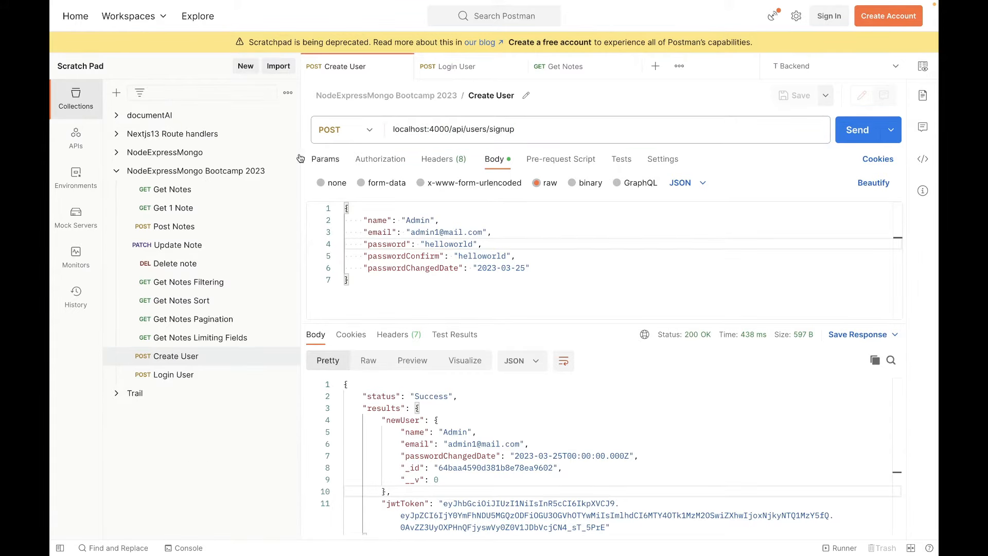
Collapse the NodeExpressMongo Bootcamp 2023 collection and create a new collection named Notes API Testing.
click(116, 174)
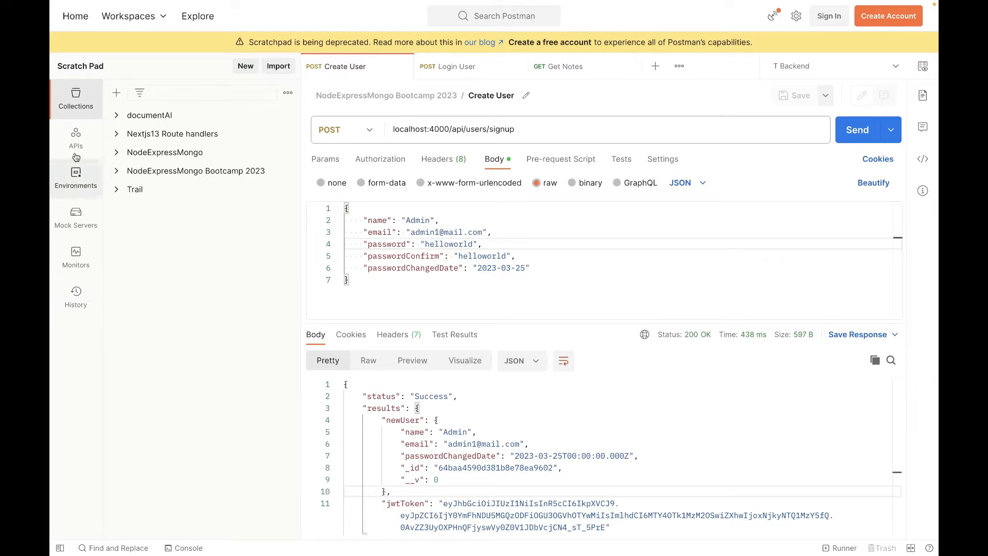
click(117, 93)
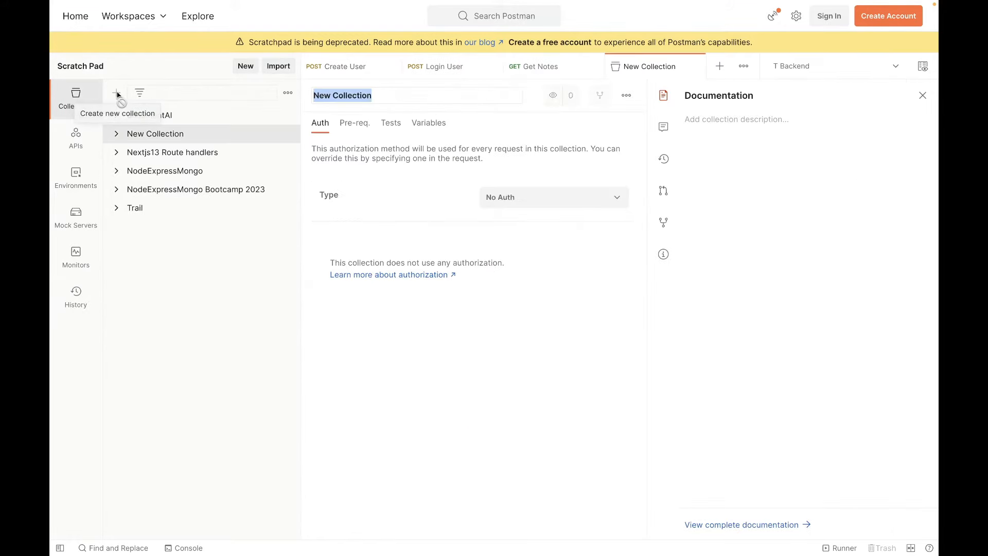
right_click(170, 137)
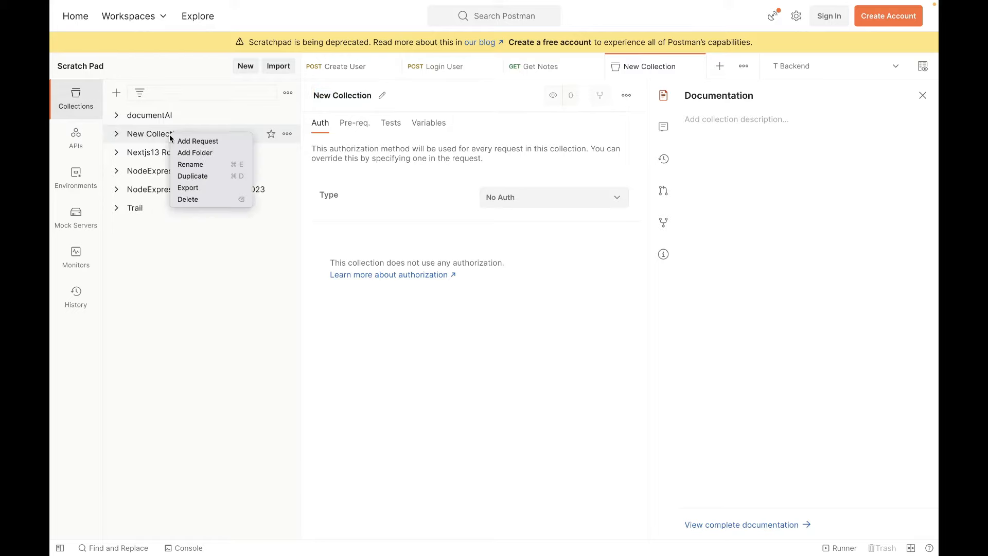
click(192, 164)
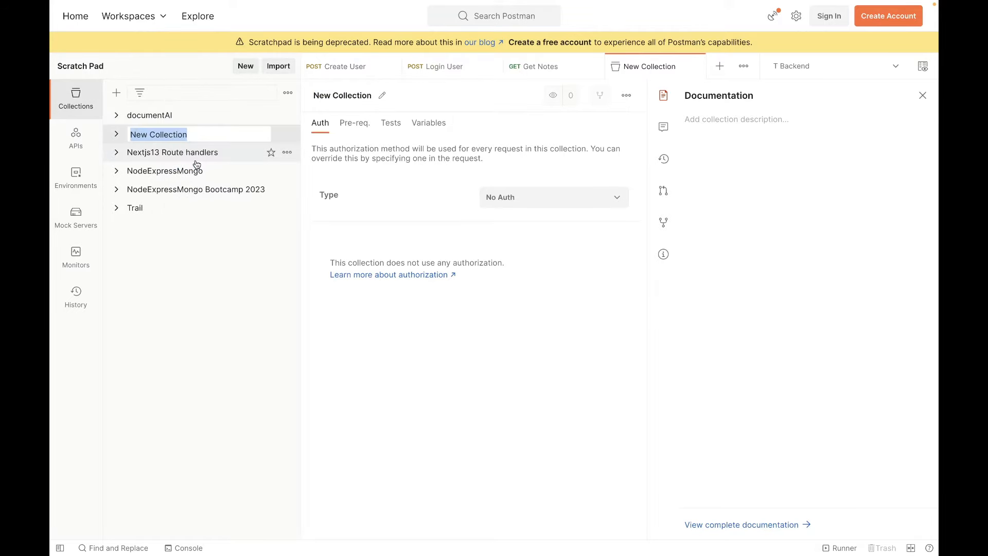
text(Note)
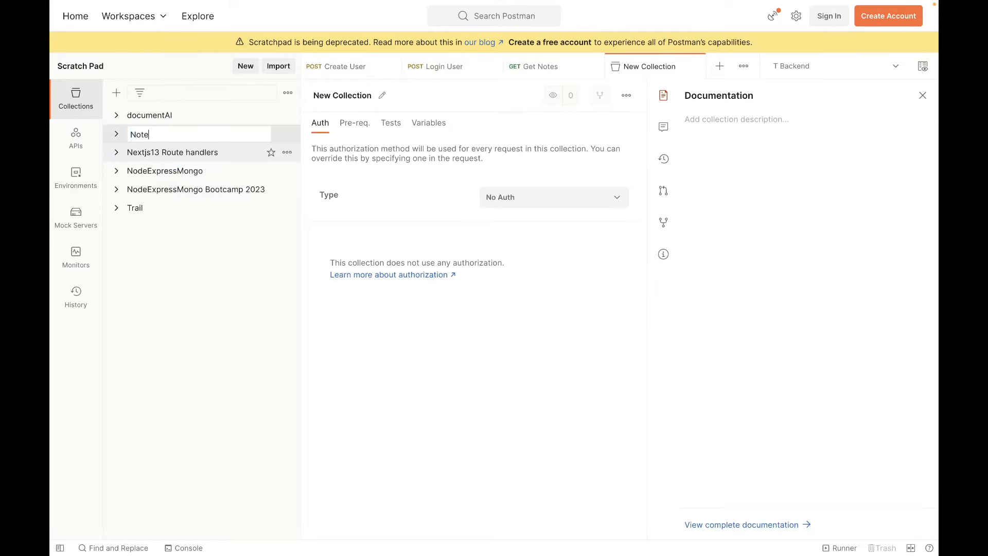
text(s API Testing)
key(Return)
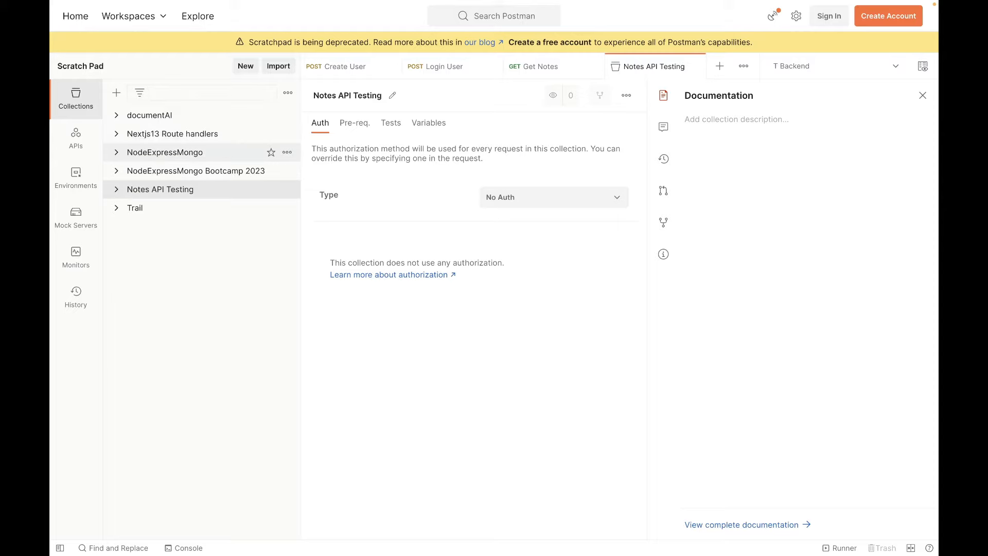
Add a folder named Auth to the Notes API Testing collection.
right_click(167, 191)
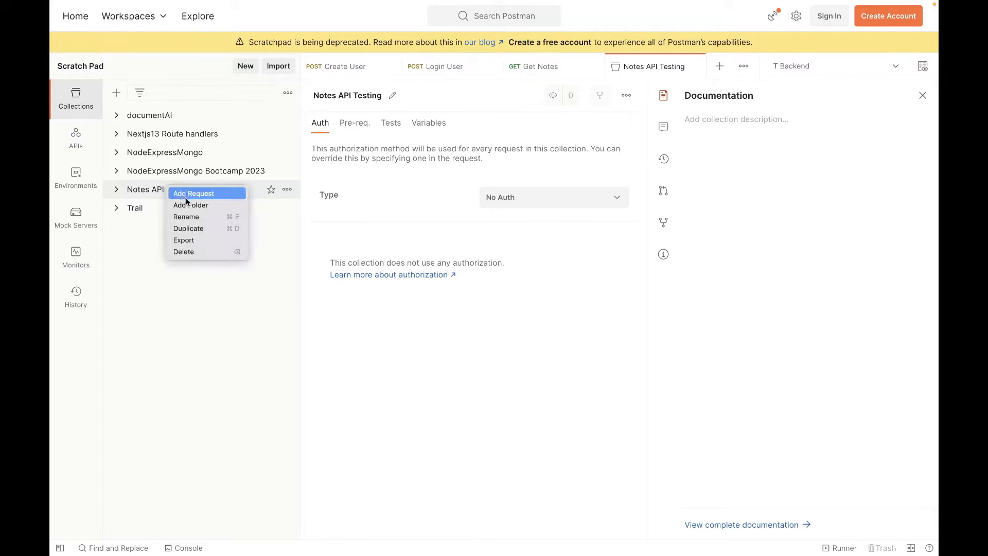
click(192, 203)
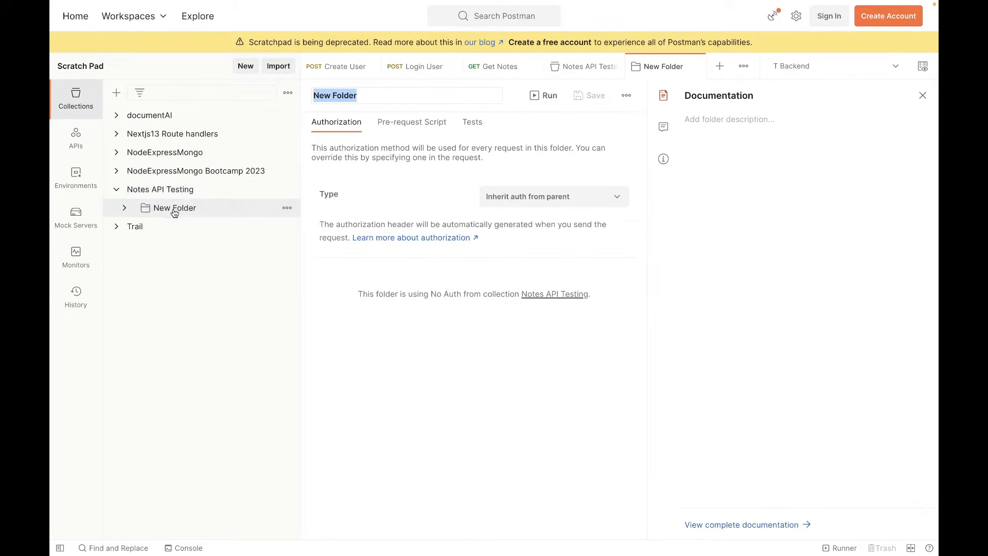
right_click(174, 213)
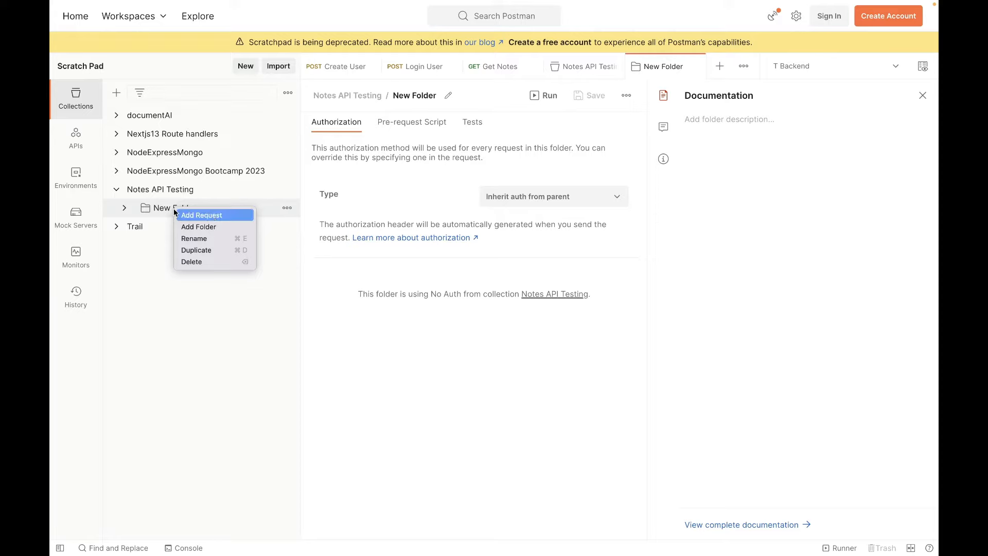
click(216, 236)
text(Auth)
key(Return)
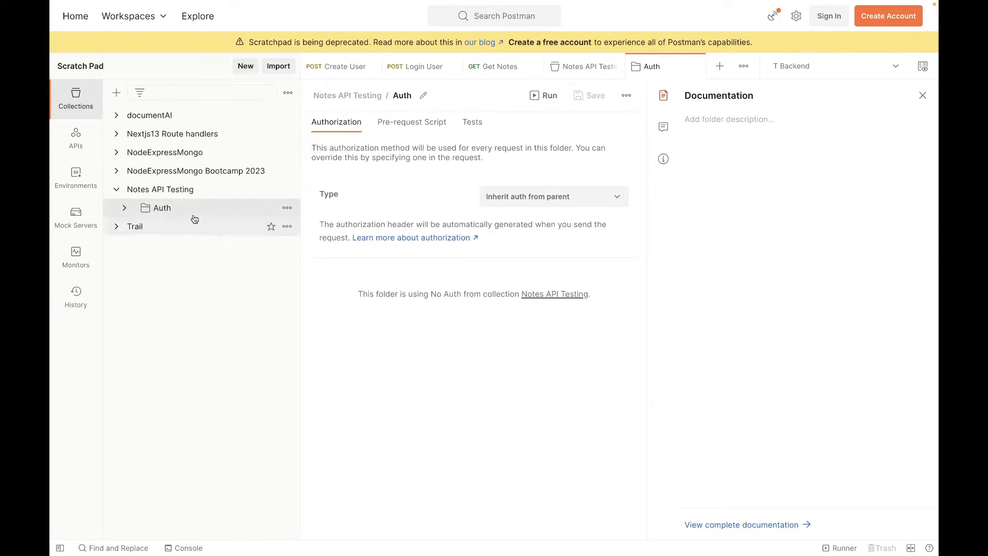
Add a second folder named Notes to the Notes API Testing collection.
right_click(173, 190)
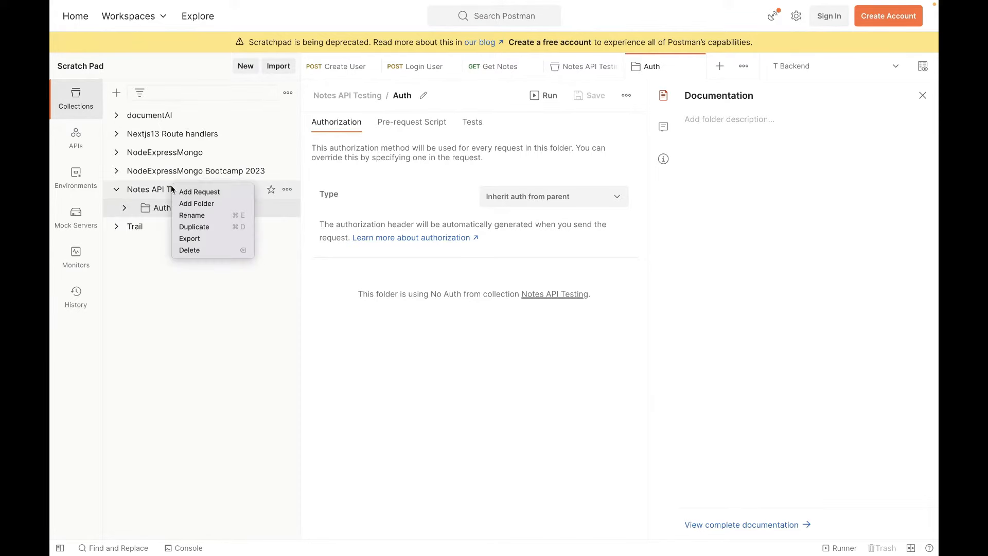
click(201, 206)
right_click(175, 226)
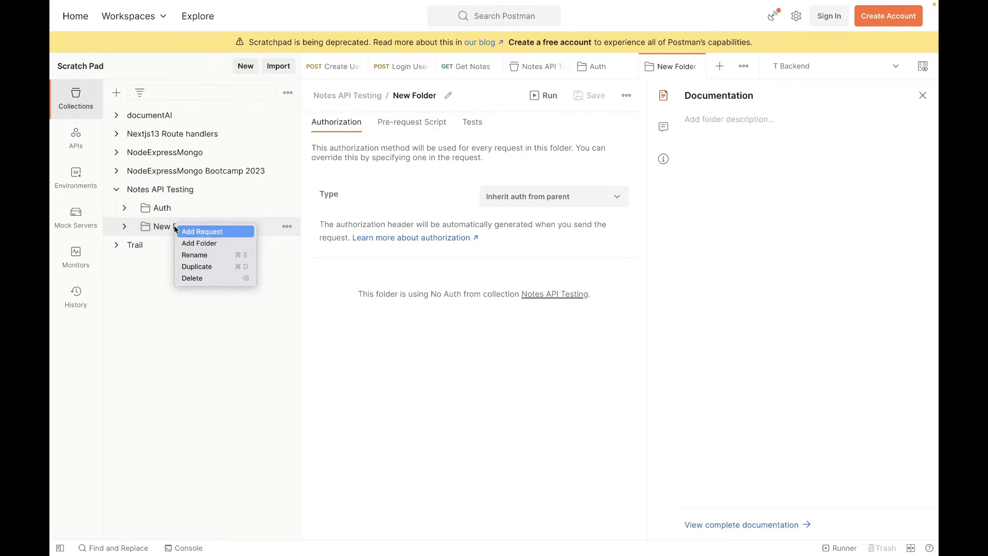
click(205, 253)
text(Notes)
key(Return)
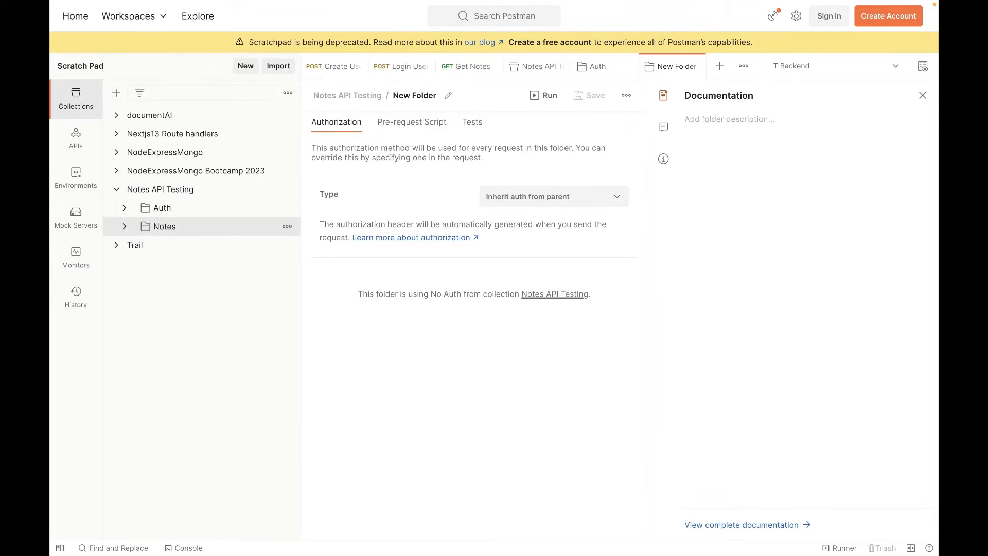
Expand the Auth folder, and clear the workspace by closing every open tab and collapsing the NodeExpressMongo Bootcamp 2023 collection.
click(125, 209)
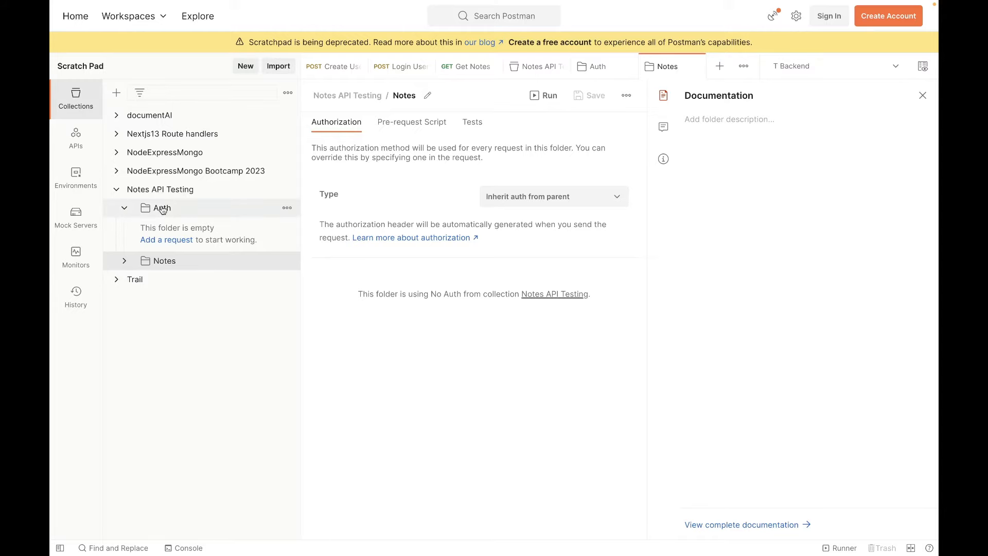
click(923, 95)
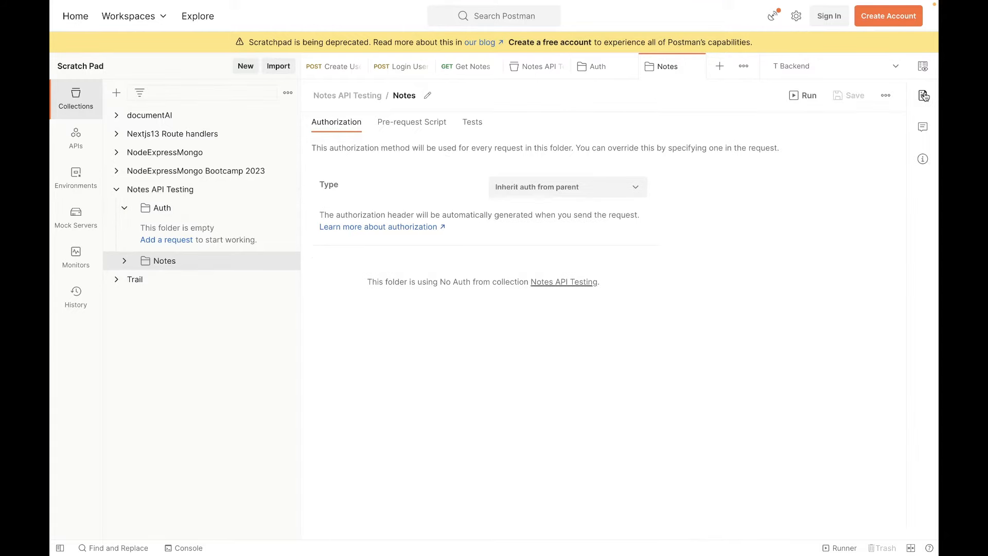
click(696, 67)
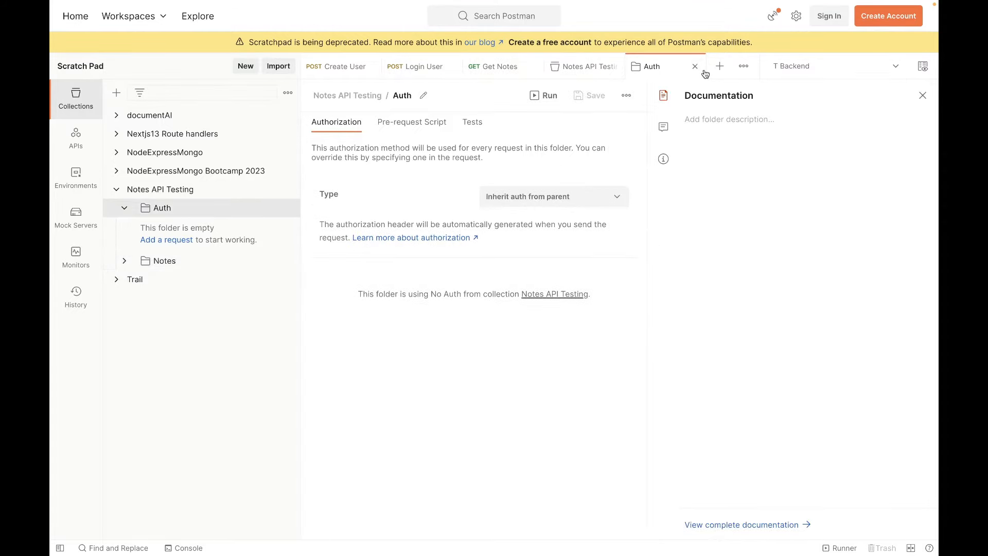
click(699, 68)
click(699, 68)
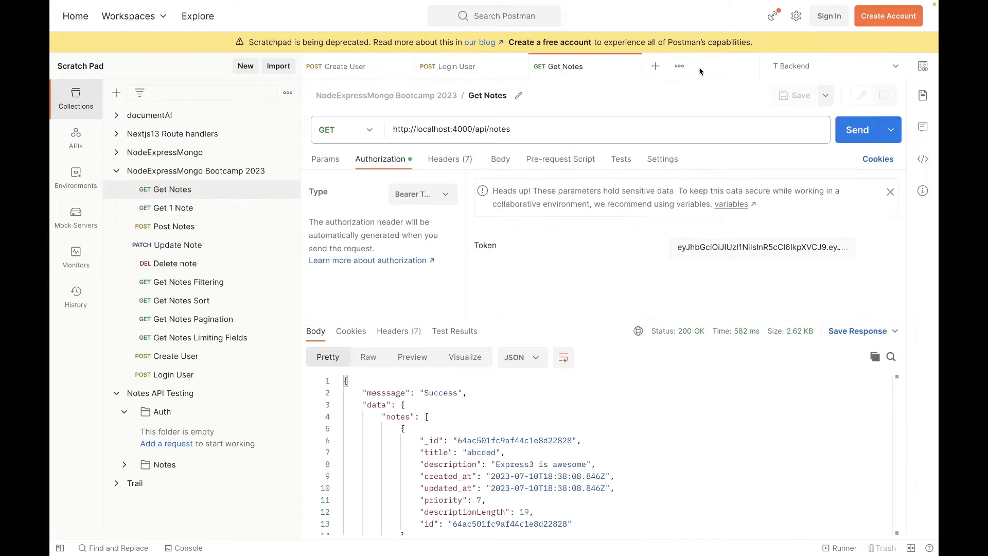
click(630, 67)
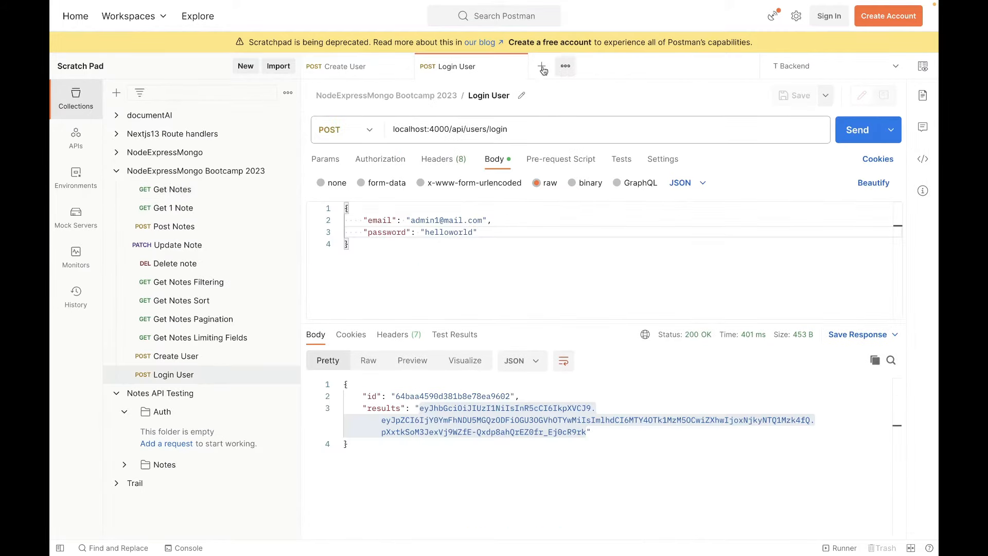
click(517, 67)
click(409, 66)
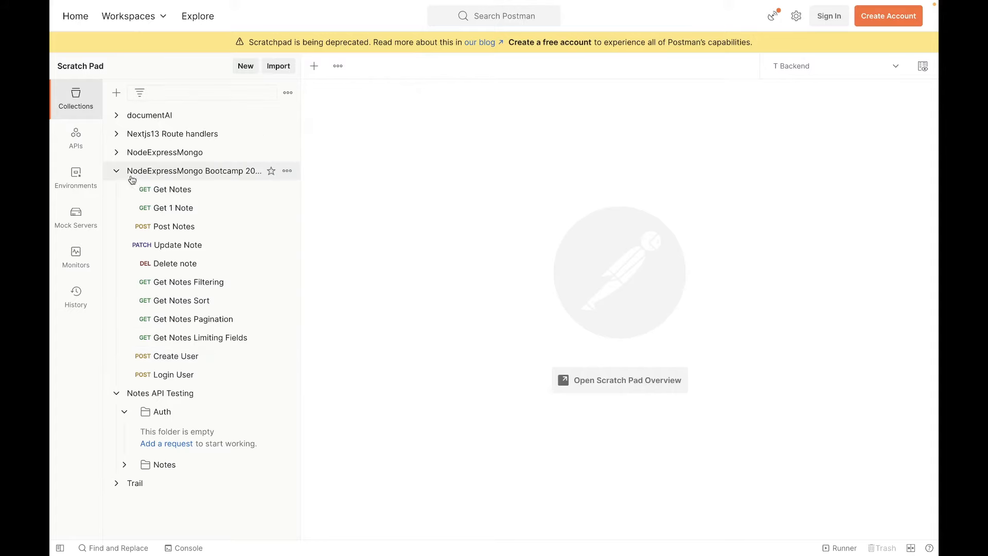
click(116, 172)
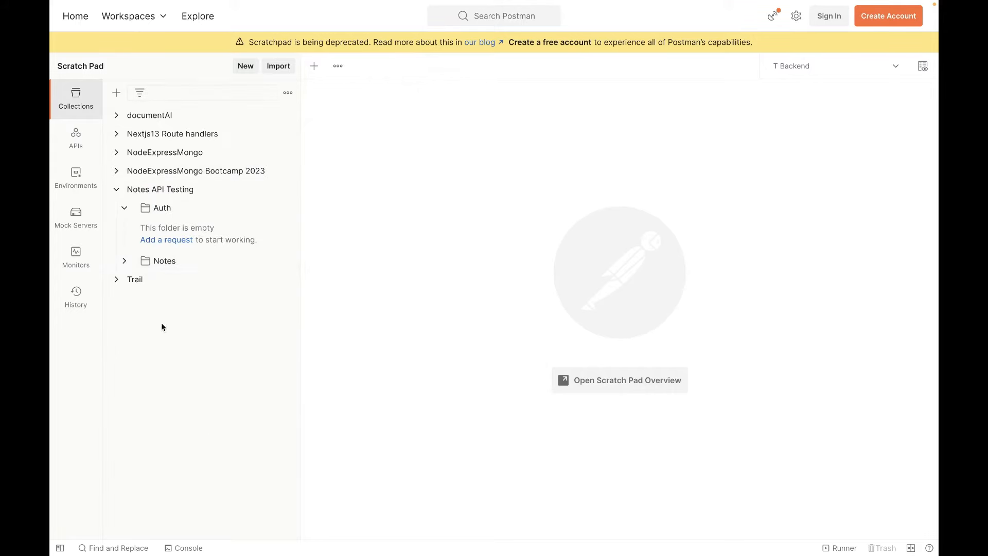
Add a new request to the Auth folder and set its method to POST.
right_click(164, 209)
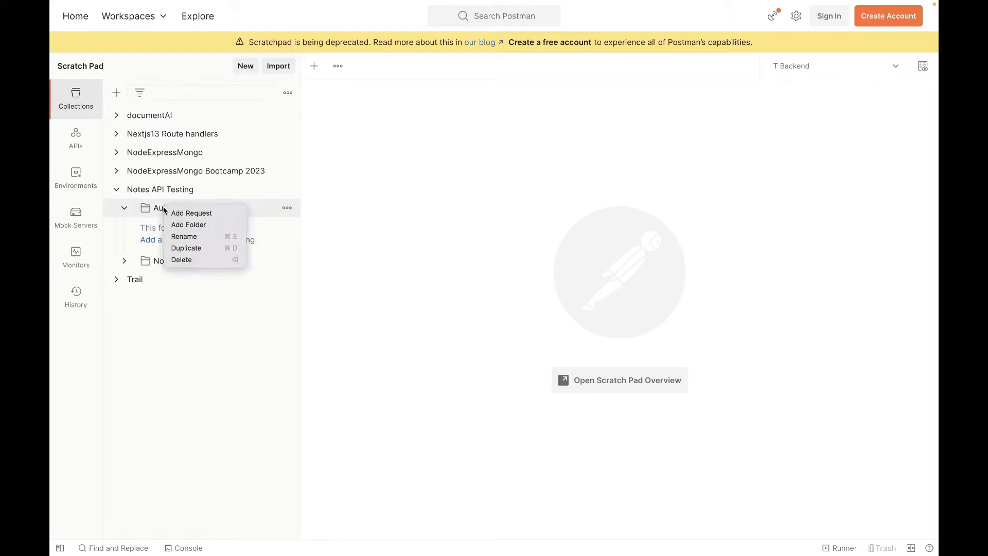
click(202, 213)
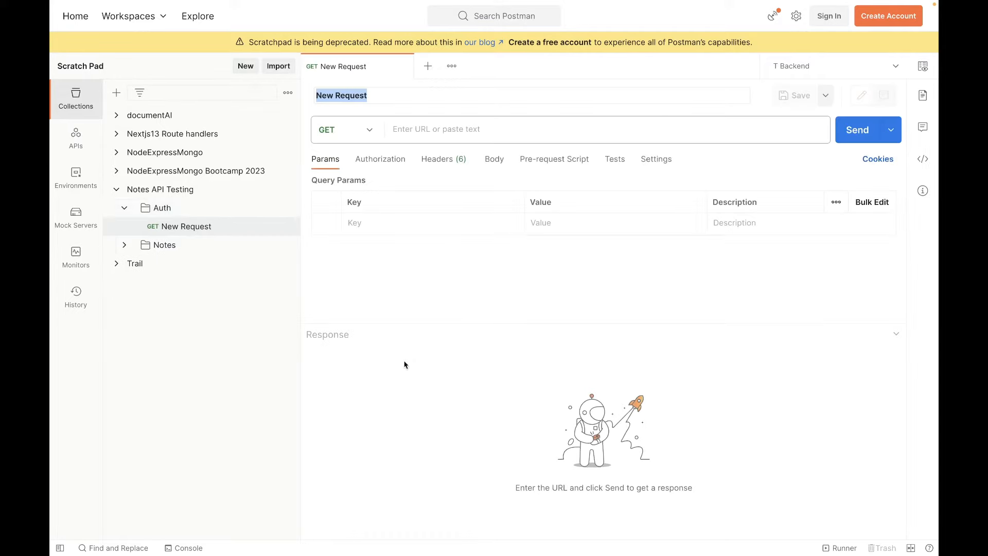
click(370, 133)
click(339, 165)
click(368, 133)
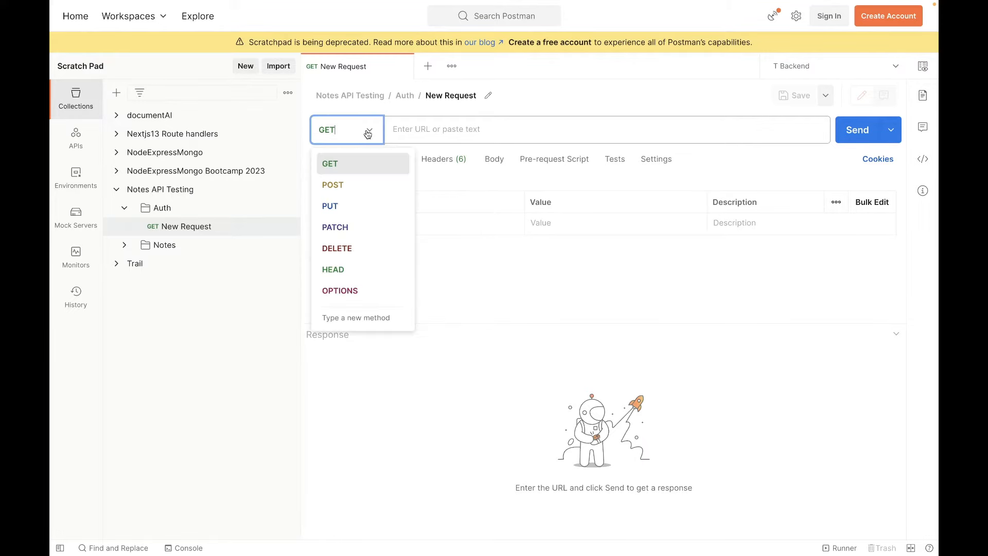
click(344, 183)
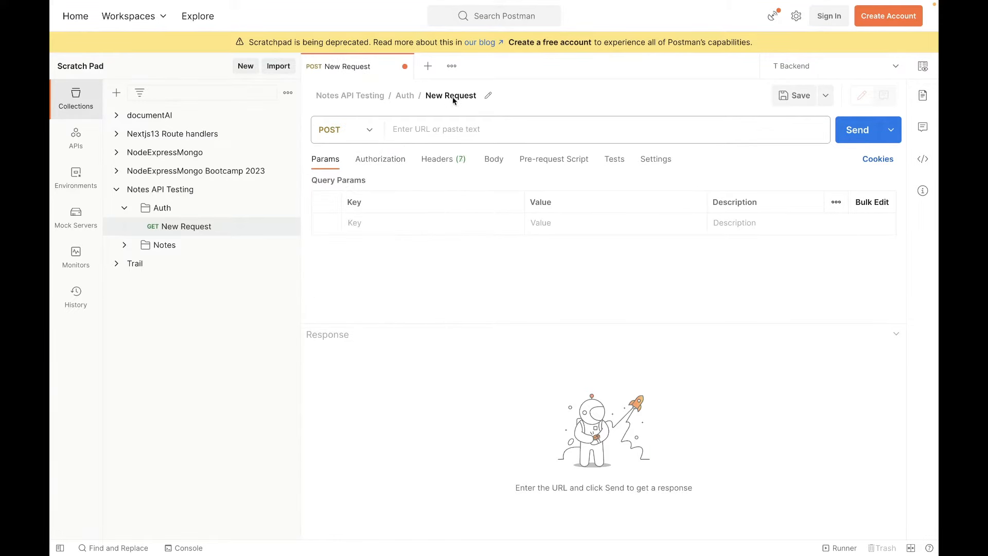
Rename the new request in the Auth folder as Sign Up User.
click(490, 95)
text(Si)
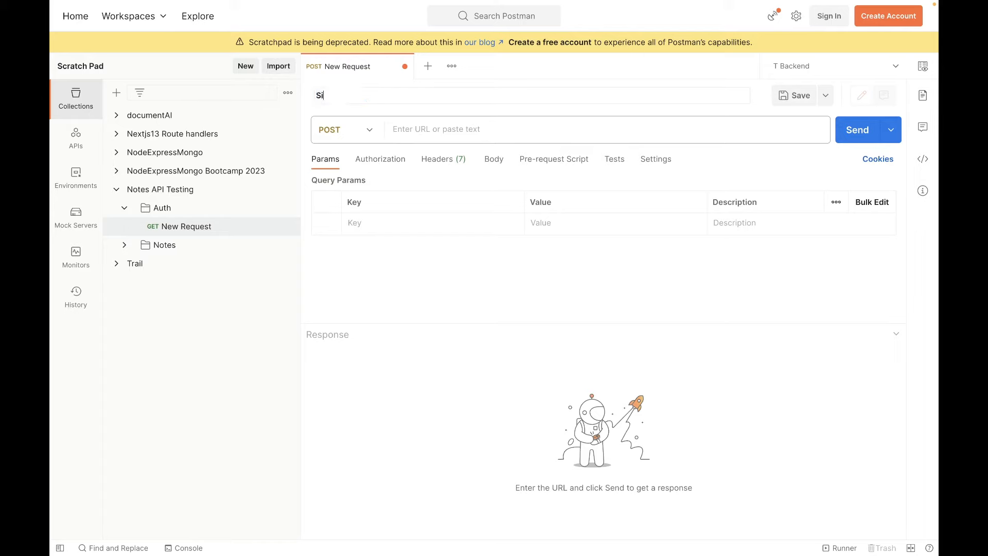
text(gn Up User)
key(Return)
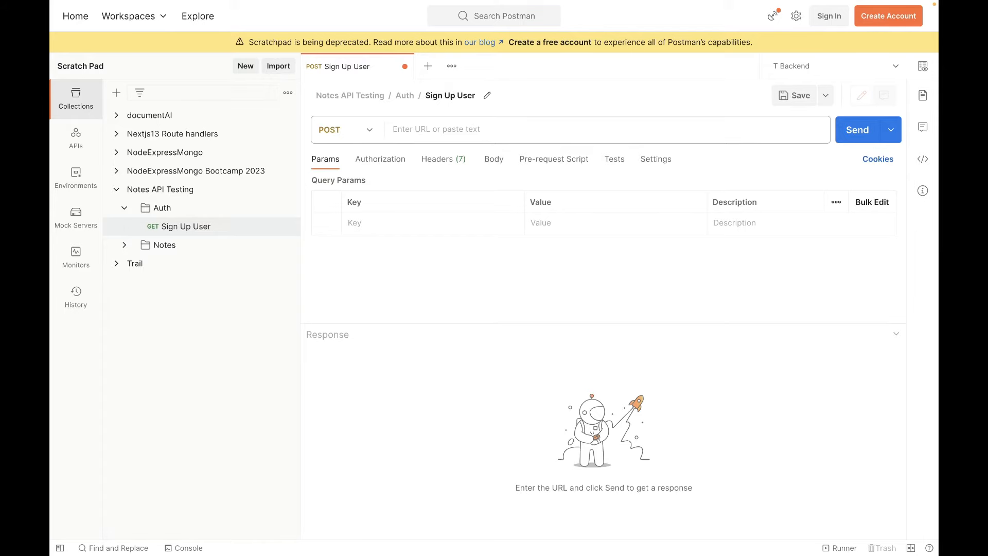
Set the Sign Up User request's URL to the previously used address localhost:4000/api/users/signup.
click(527, 130)
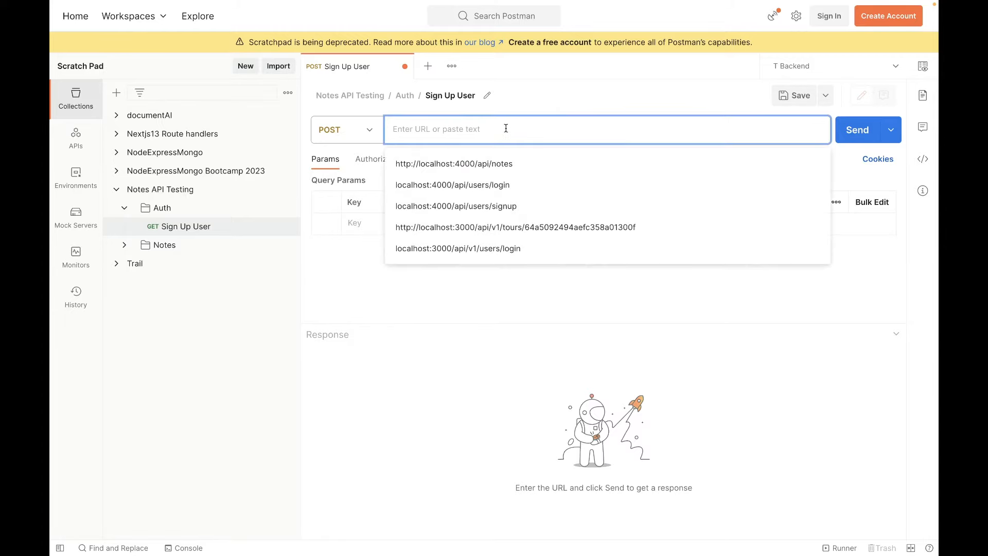
click(343, 277)
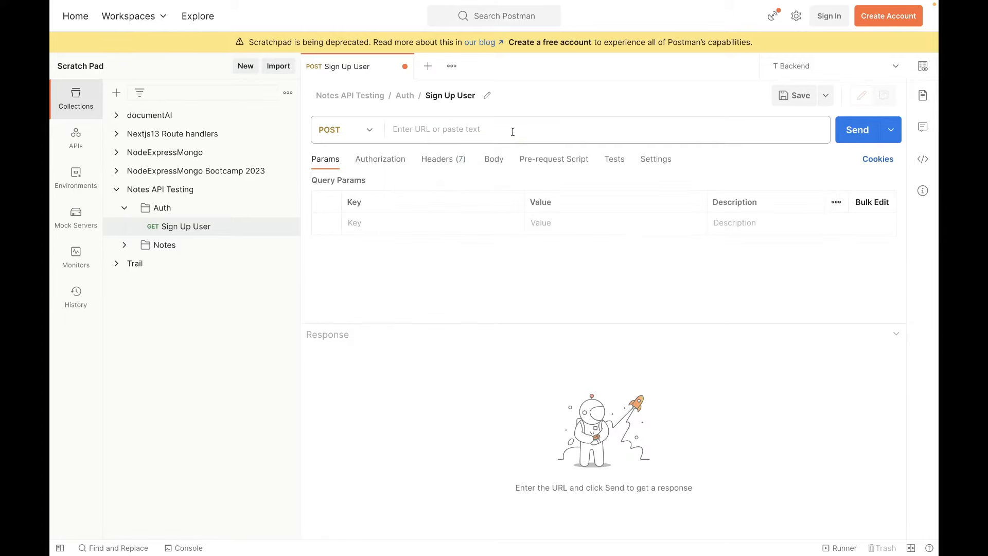
click(528, 126)
click(336, 289)
click(497, 123)
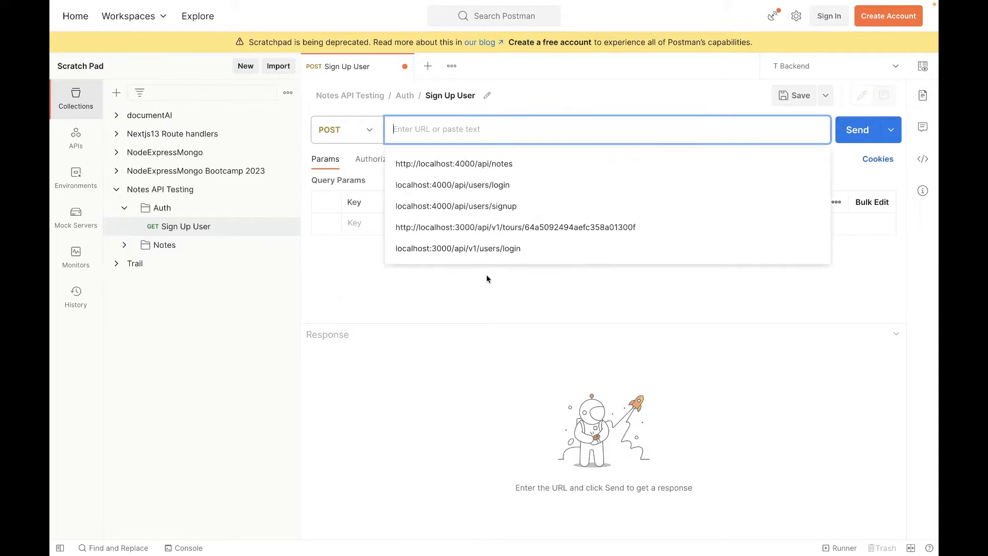
key(super+Tab)
key(super+Tab)
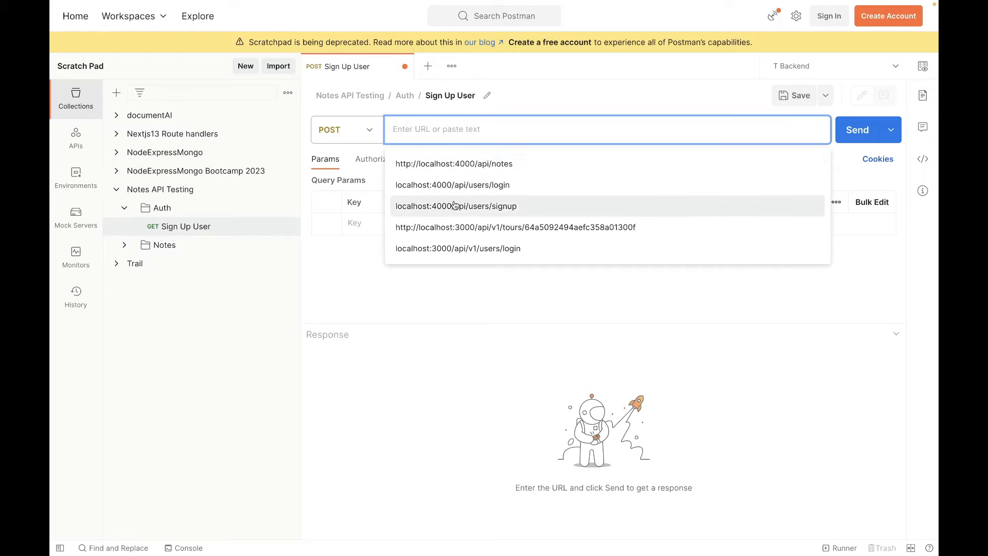
click(487, 209)
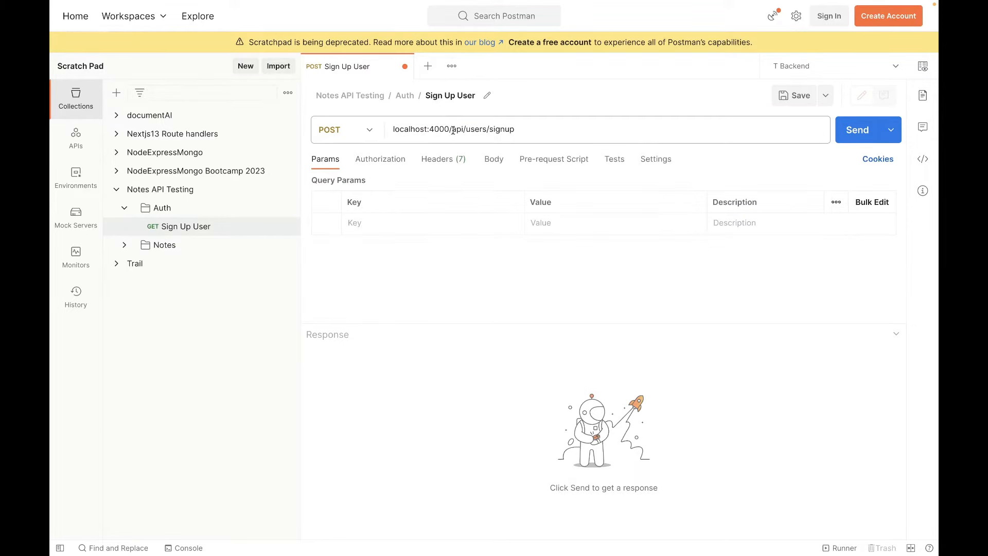
Examine the host and route parts of the Sign Up User request's URL and open its body settings.
drag(452, 130, 545, 130)
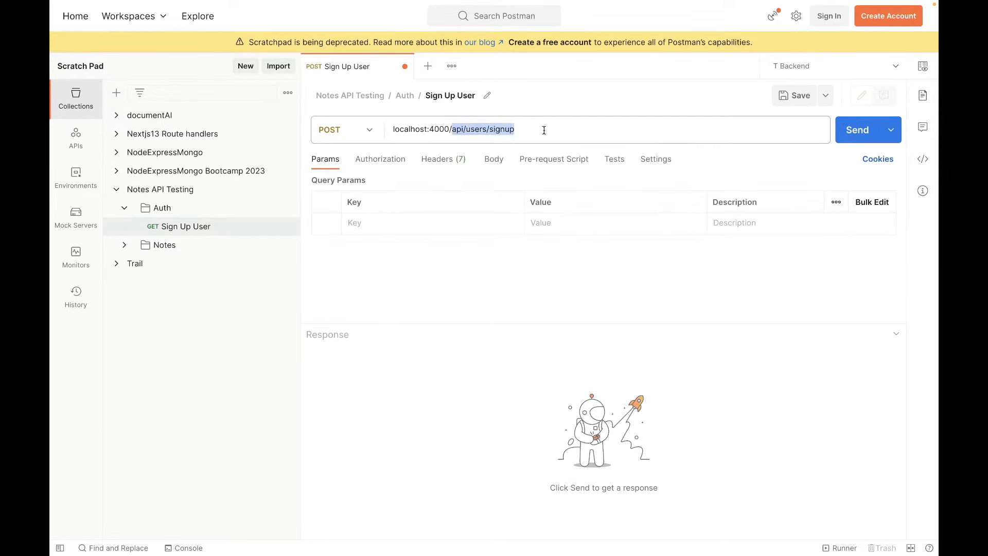
click(545, 131)
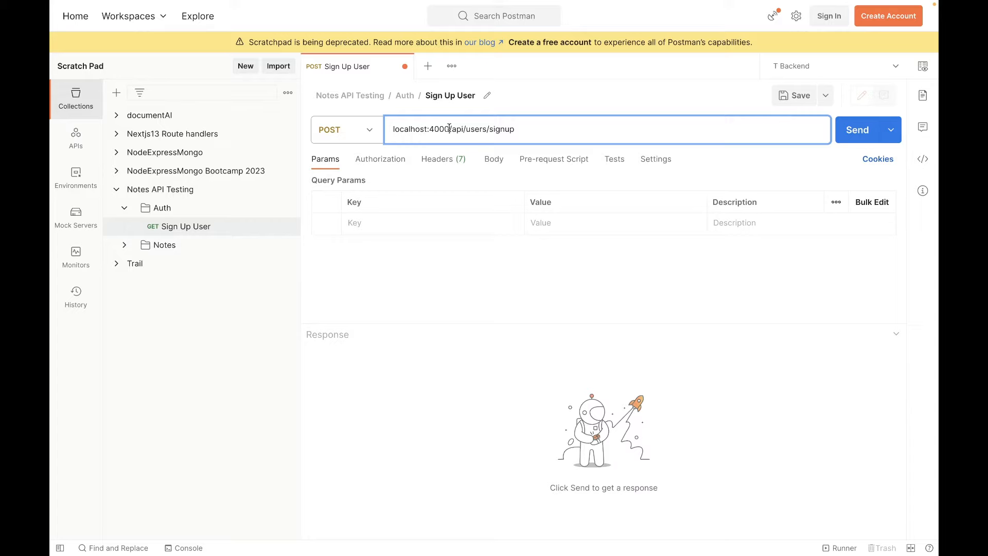
drag(449, 129, 373, 132)
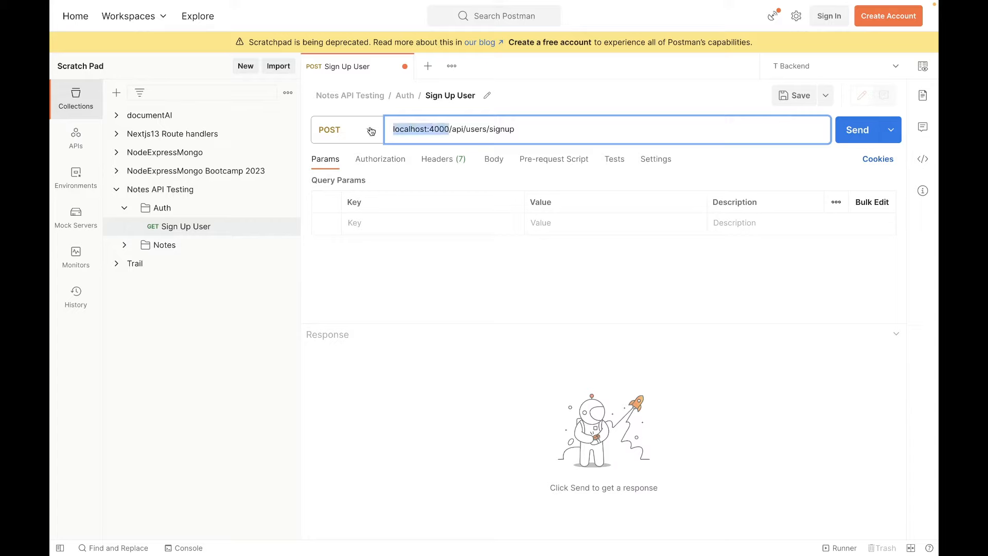
click(459, 274)
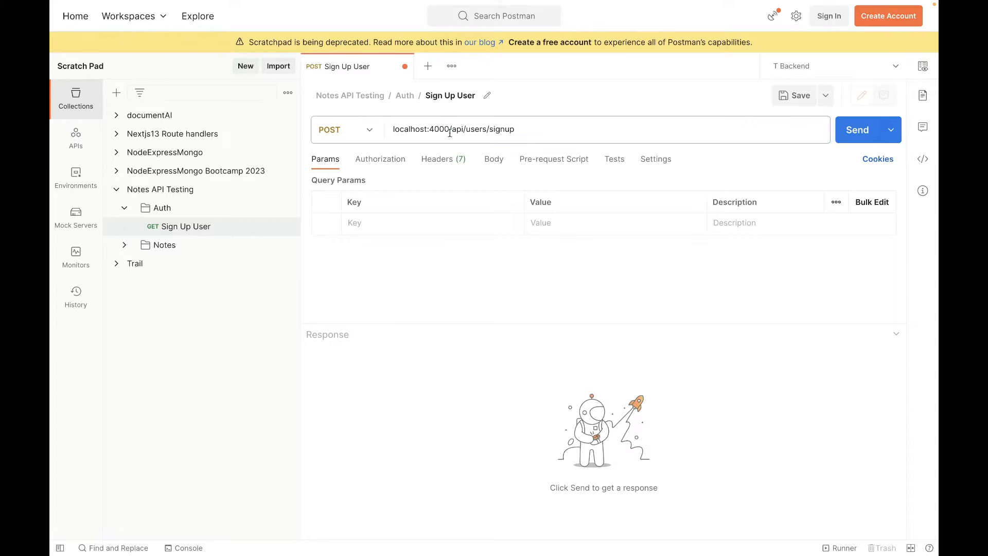
drag(450, 132, 391, 132)
click(463, 277)
click(494, 163)
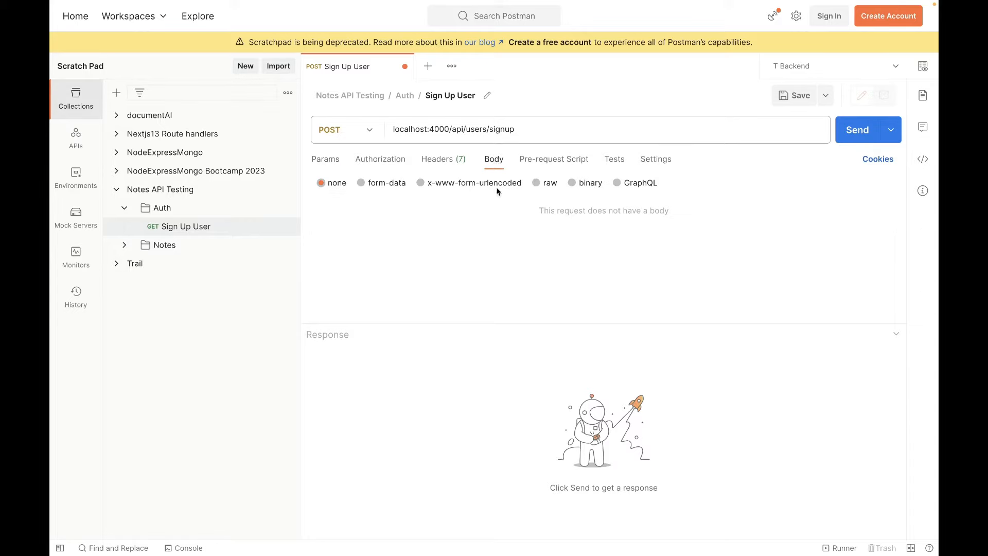
mouse_move(450, 129)
mouse_down()
mouse_move(475, 130)
mouse_move(439, 130)
mouse_up()
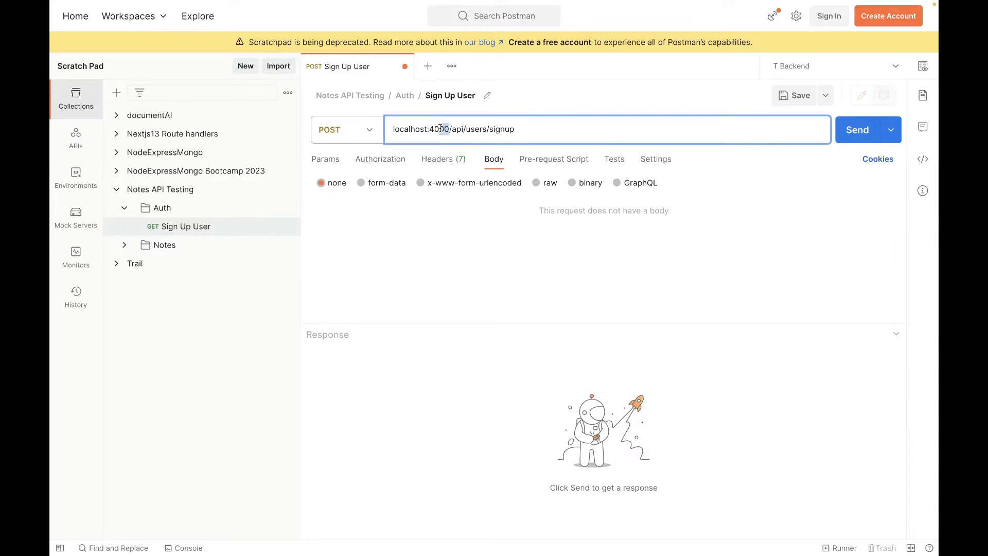
click(527, 130)
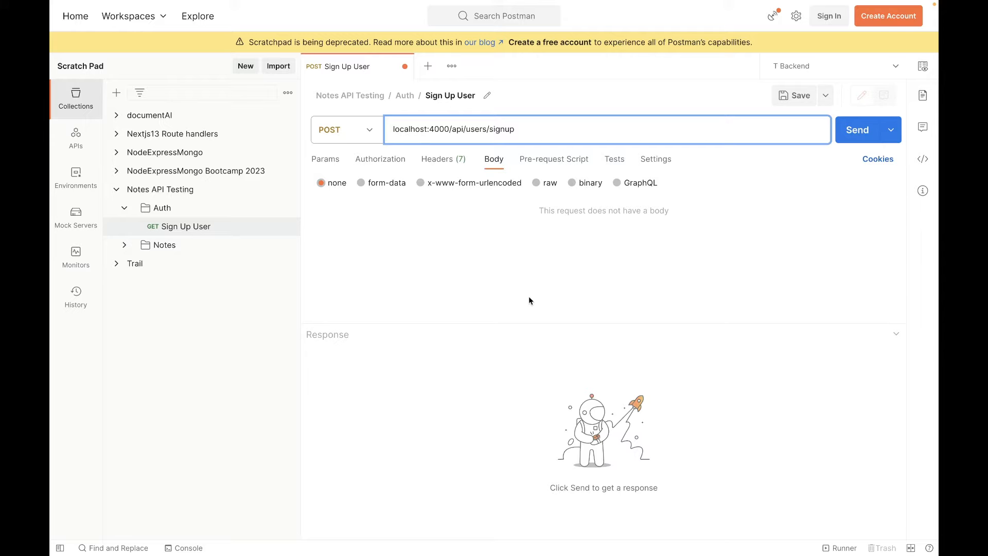
Copy the JSON body of the Create User request in the NodeExpressMongo Bootcamp 2023 collection, and close that request.
click(115, 172)
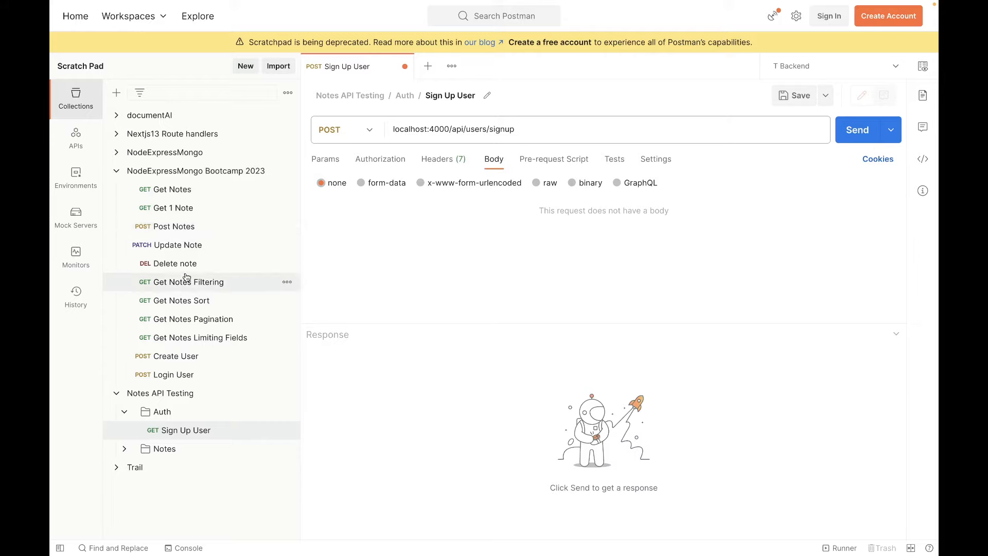
click(190, 356)
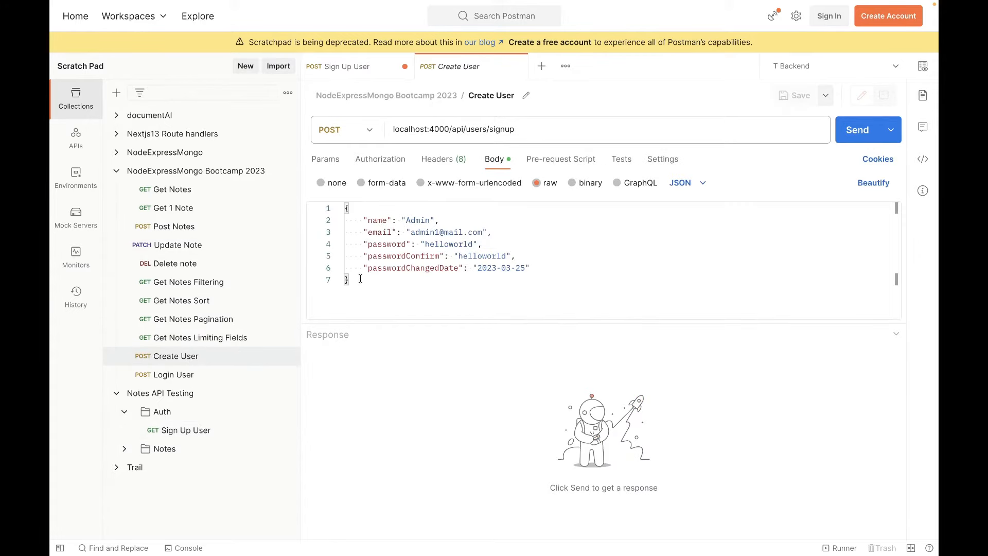
drag(360, 278, 343, 207)
key(ctrl+c)
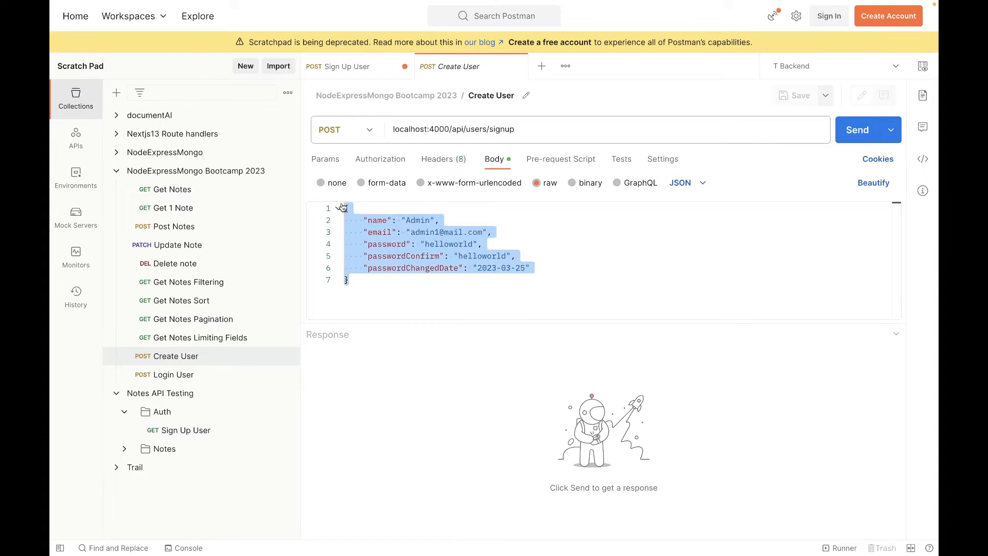
click(521, 66)
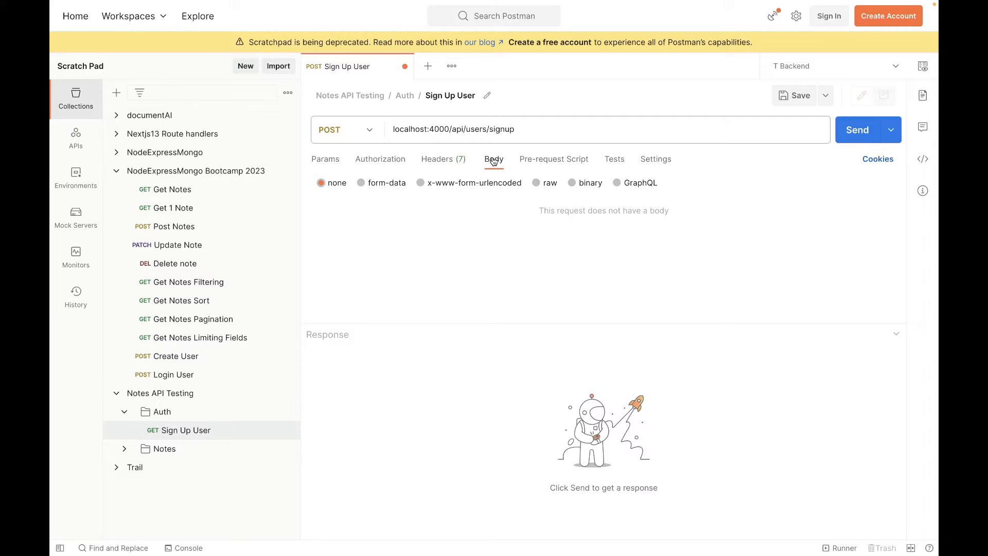
Set the Sign Up User request's body to raw JSON and paste the copied user data, including the account password and its confirmation.
click(538, 184)
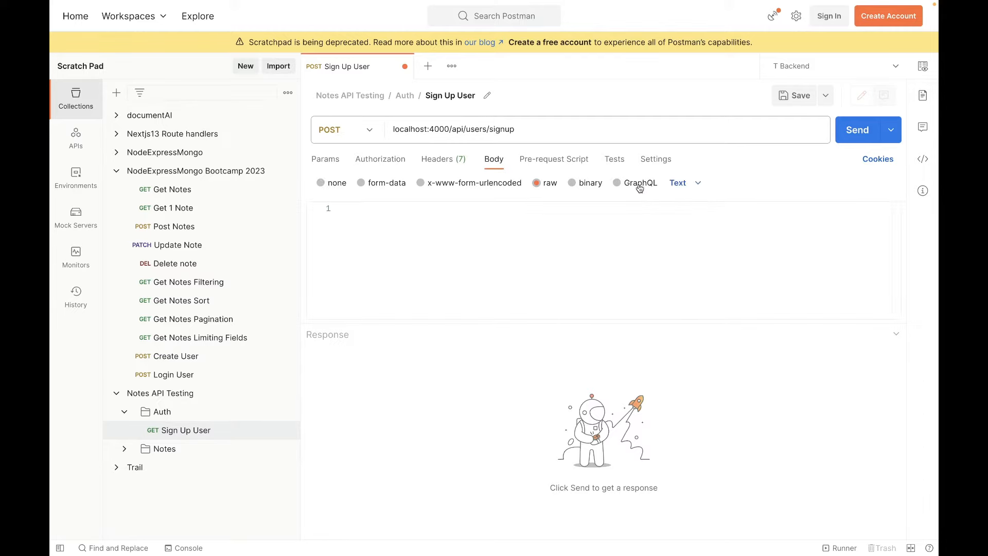
click(698, 184)
click(690, 250)
key(ctrl+v)
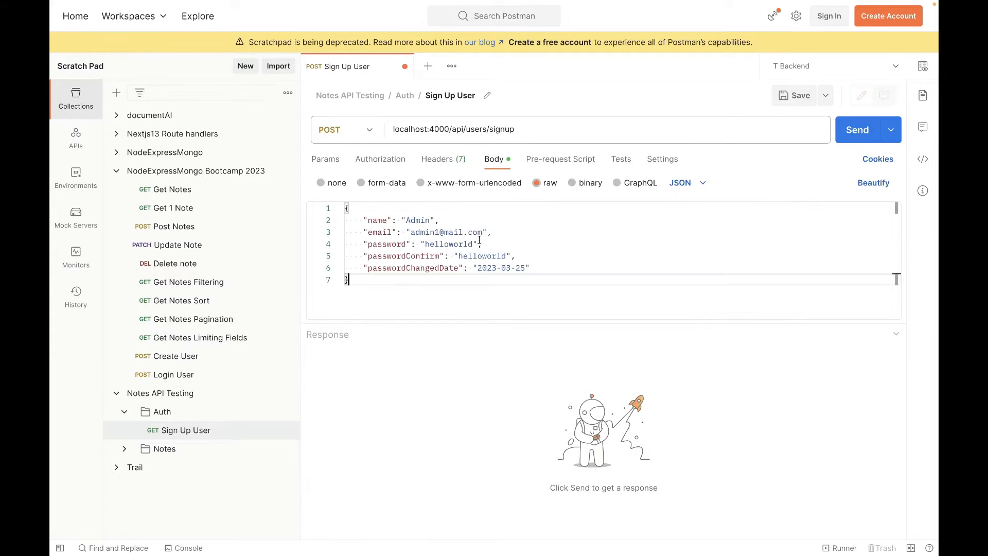
key(ctrl+a)
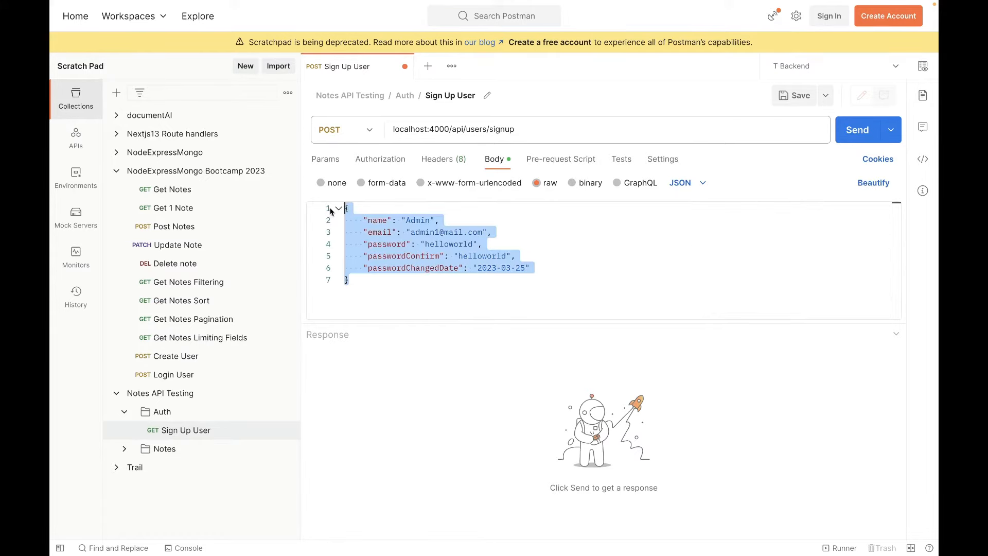
drag(526, 129, 395, 127)
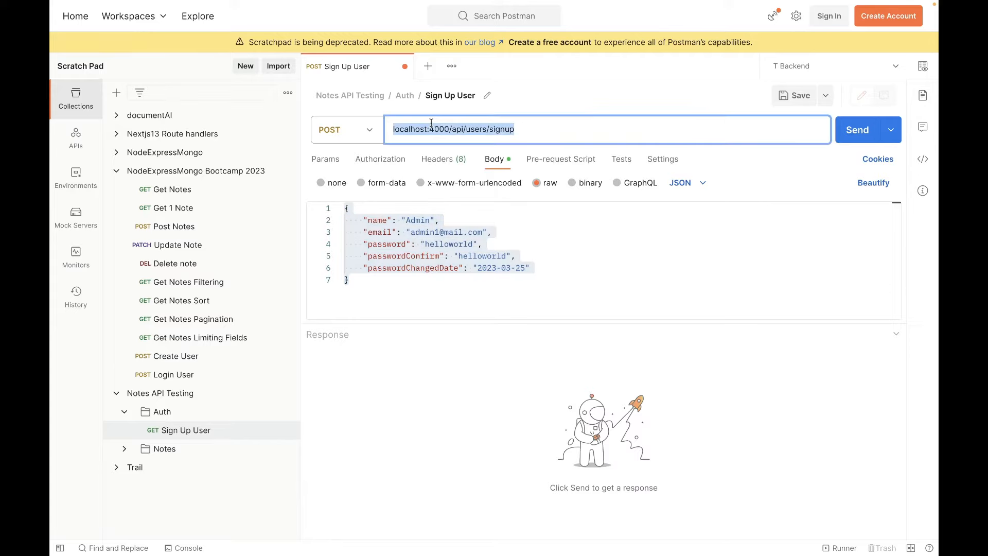
click(421, 287)
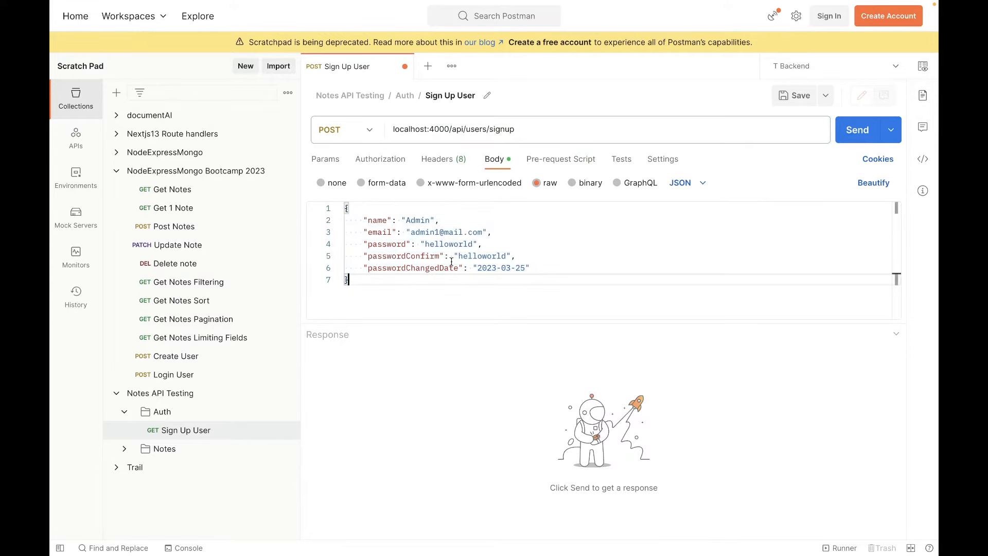
double_click(438, 232)
Switch to MongoDB Atlas in the browser, check the users collection of NoteTakingApp for existing documents, and return to Postman.
key(ctrl+Right)
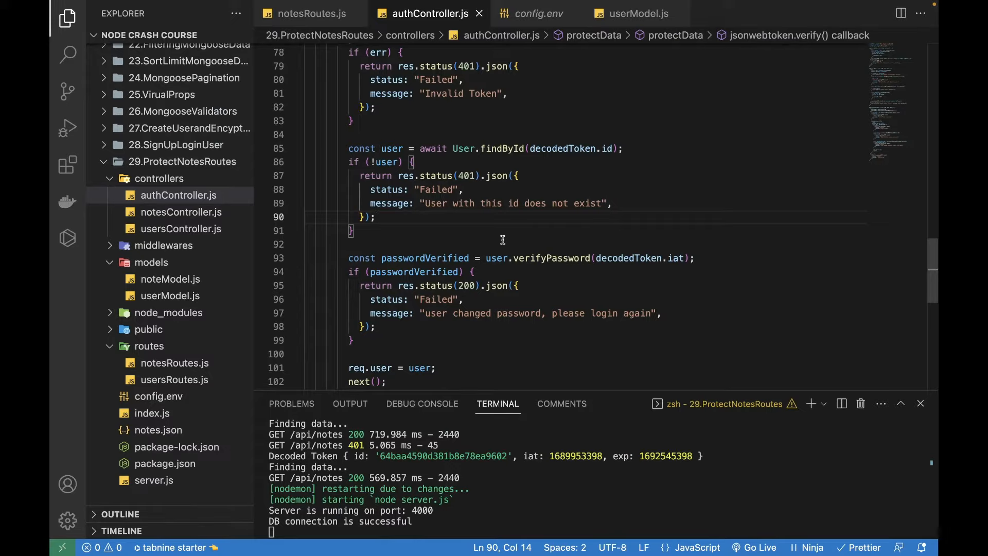
key(ctrl+Right)
key(ctrl+Left)
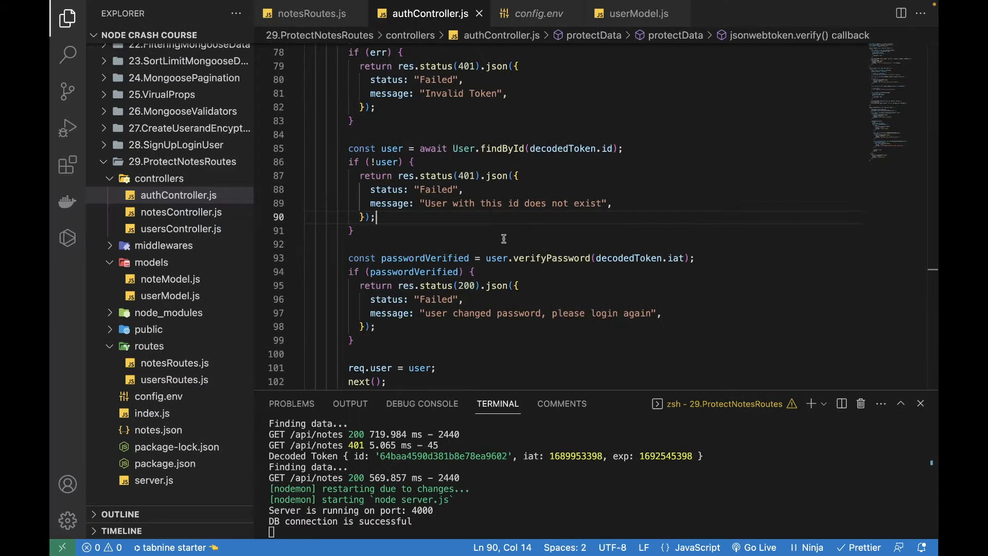
key(ctrl+Right)
drag(469, 280, 388, 280)
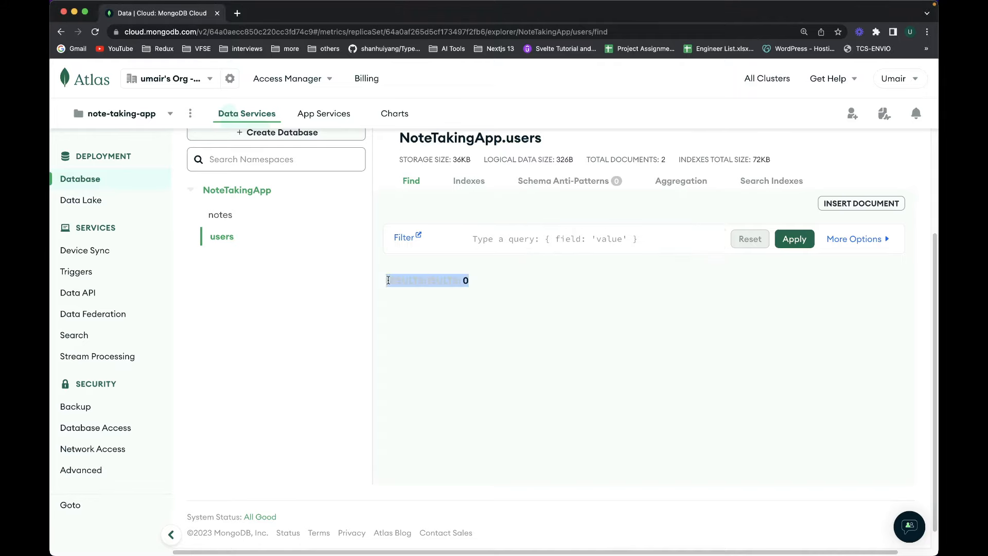
key(ctrl+Left)
key(ctrl+Left)
click(401, 280)
key(ctrl+a)
click(390, 285)
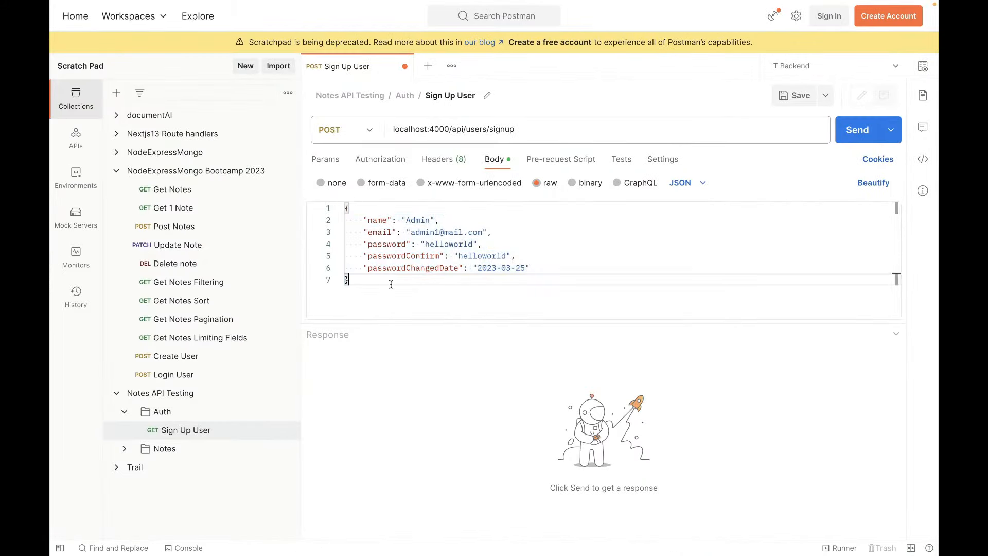
key(ctrl+a)
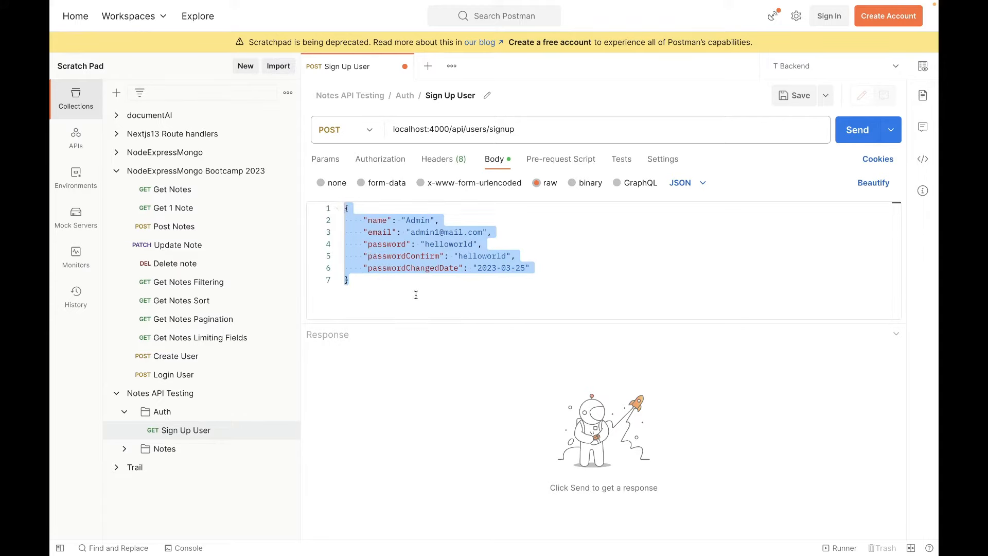
click(404, 288)
key(ctrl+a)
click(391, 283)
key(ctrl+a)
click(395, 285)
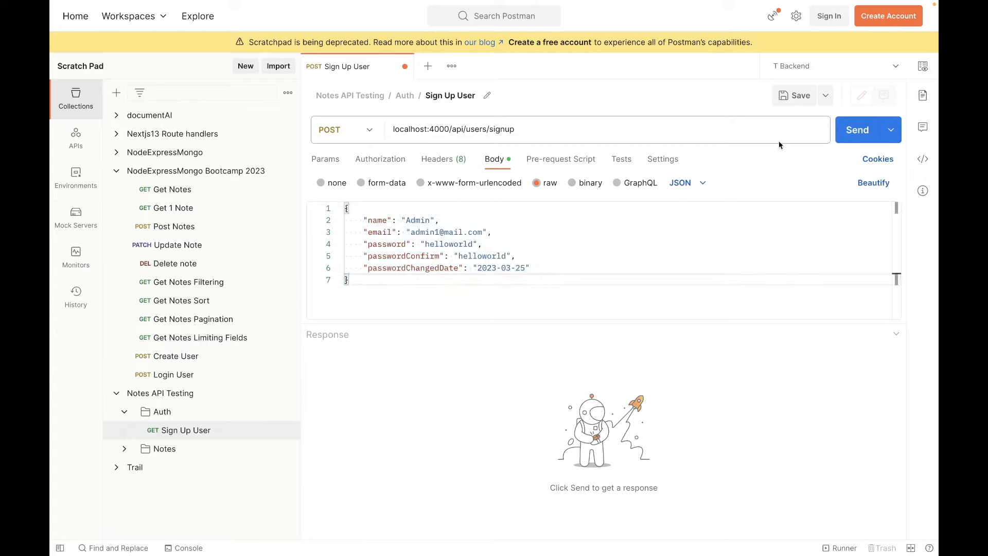
Send the Sign Up User request and examine the status, results and newUser data in the response.
click(856, 130)
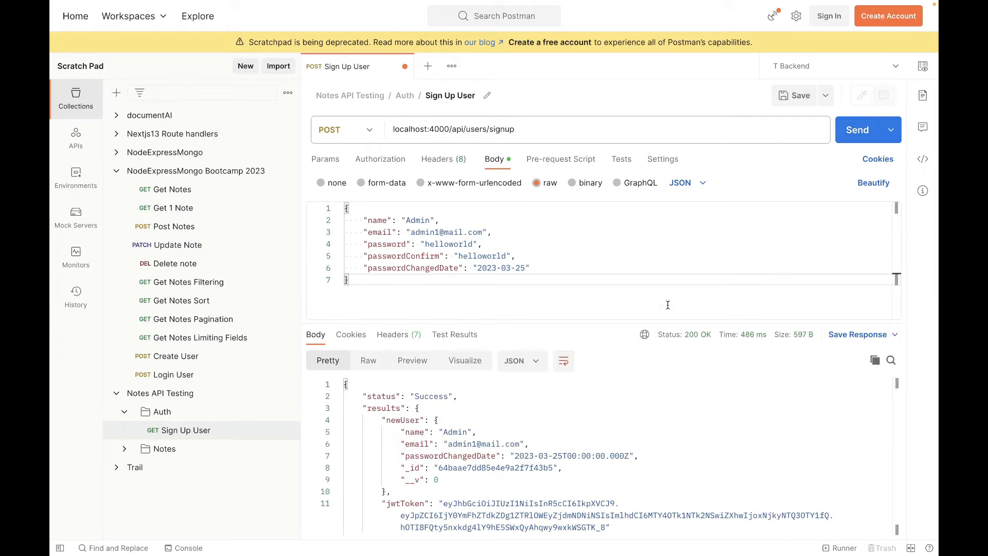
drag(413, 396, 502, 397)
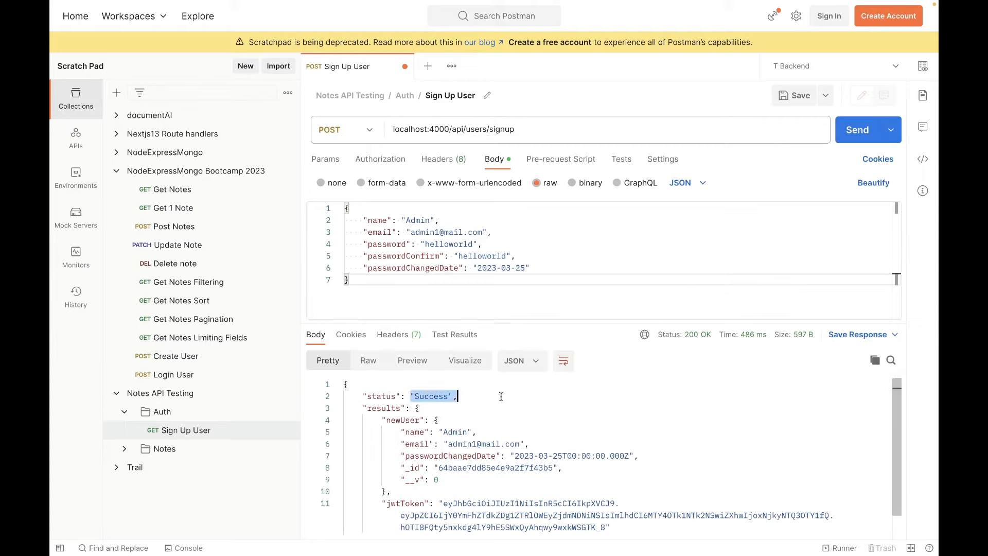
drag(382, 420, 609, 523)
click(485, 519)
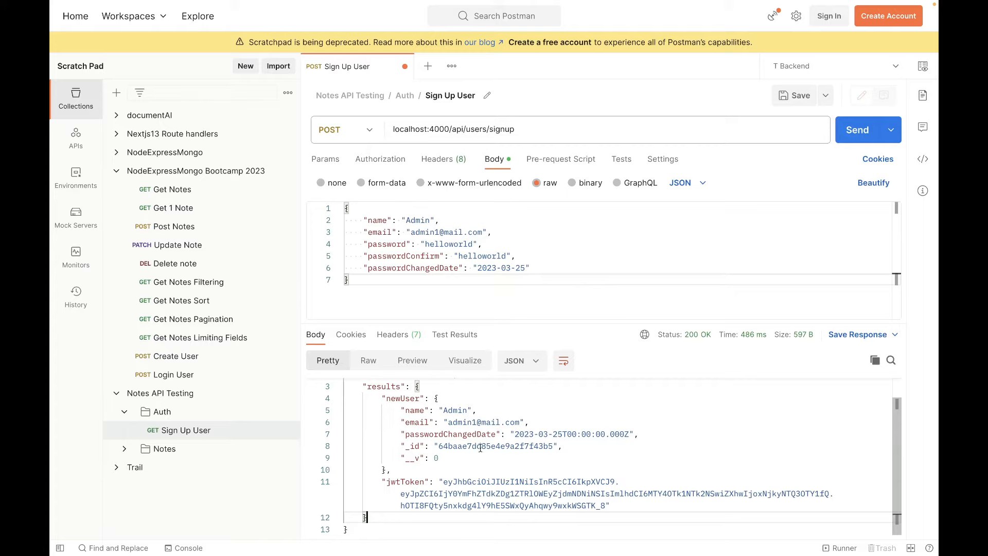
triple_click(376, 387)
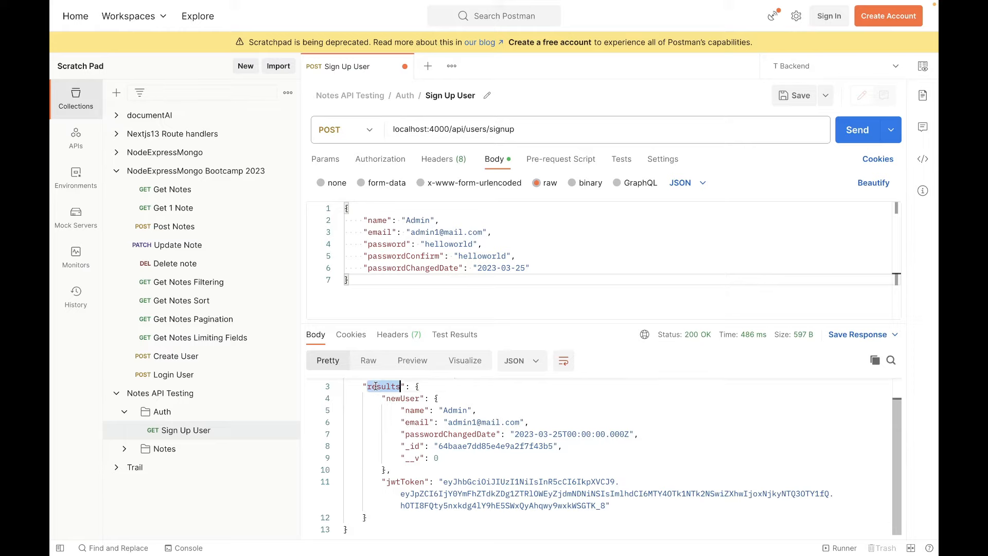
click(420, 421)
drag(383, 399, 444, 399)
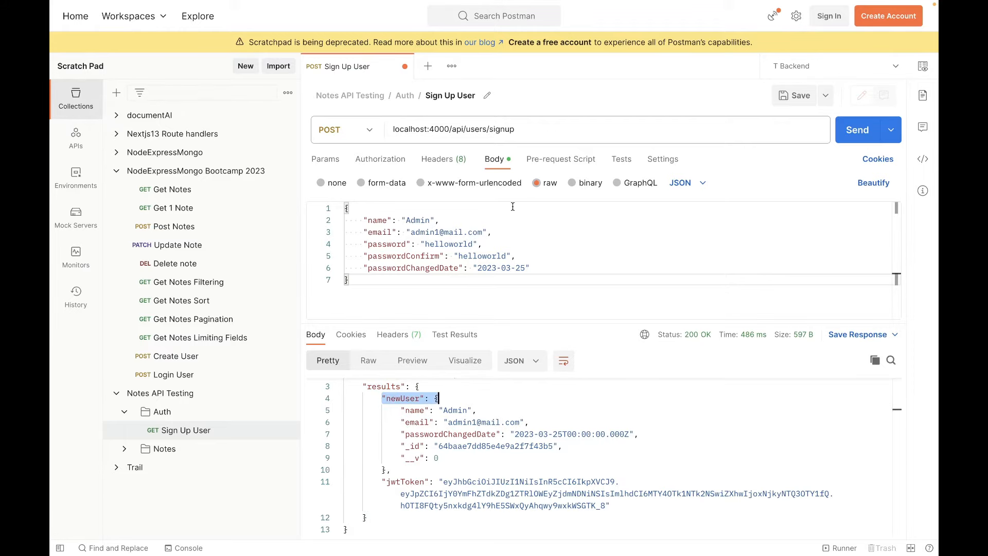
Add another request to the Auth folder and rename it as Login User.
right_click(159, 415)
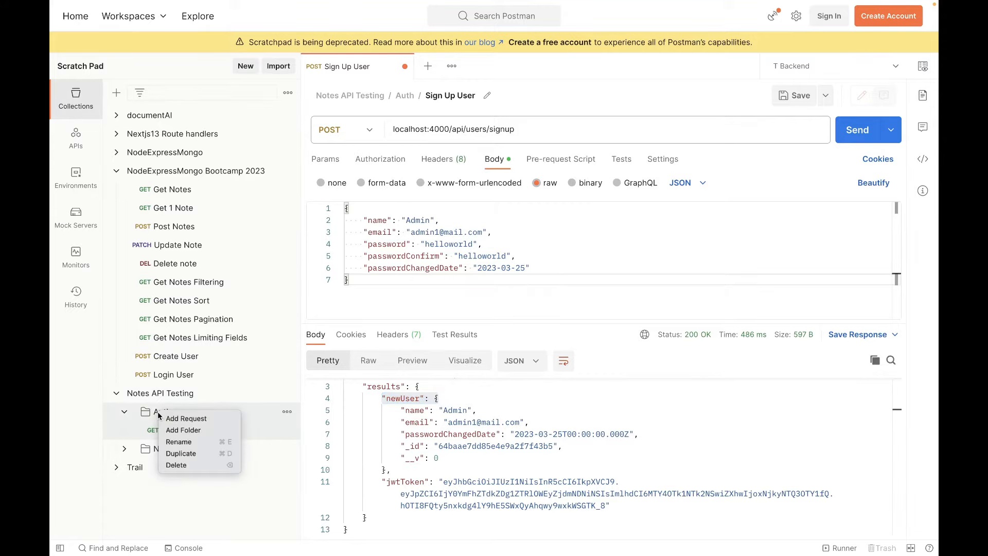
click(190, 419)
click(466, 66)
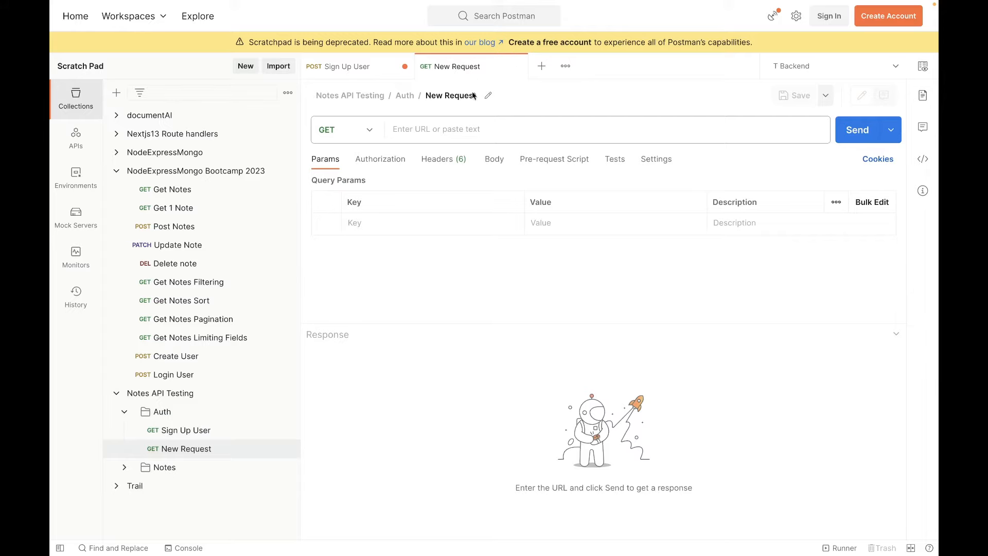
click(489, 95)
text(Login User)
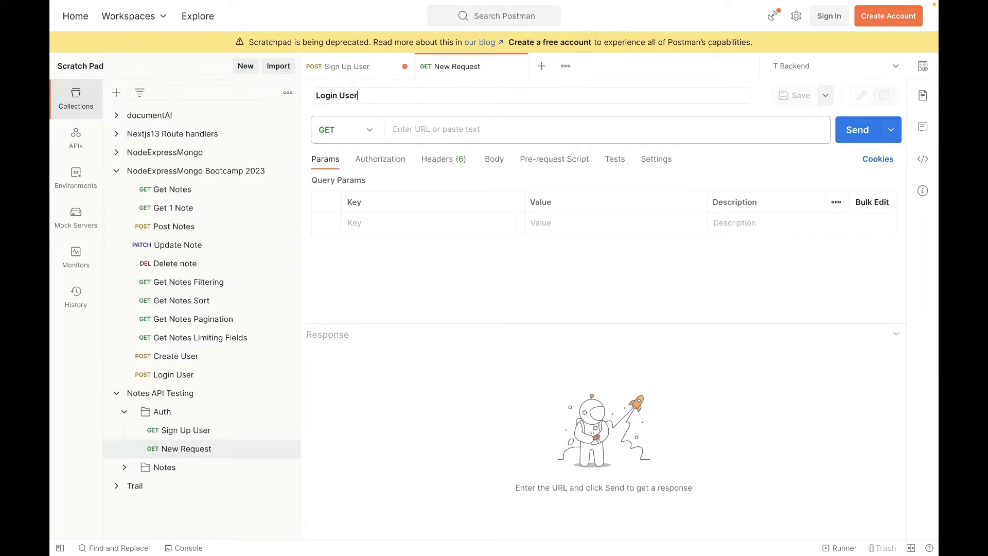
key(Return)
Set the Login User request's method to POST and its URL to the previously used address localhost:4000/api/users/login.
click(362, 127)
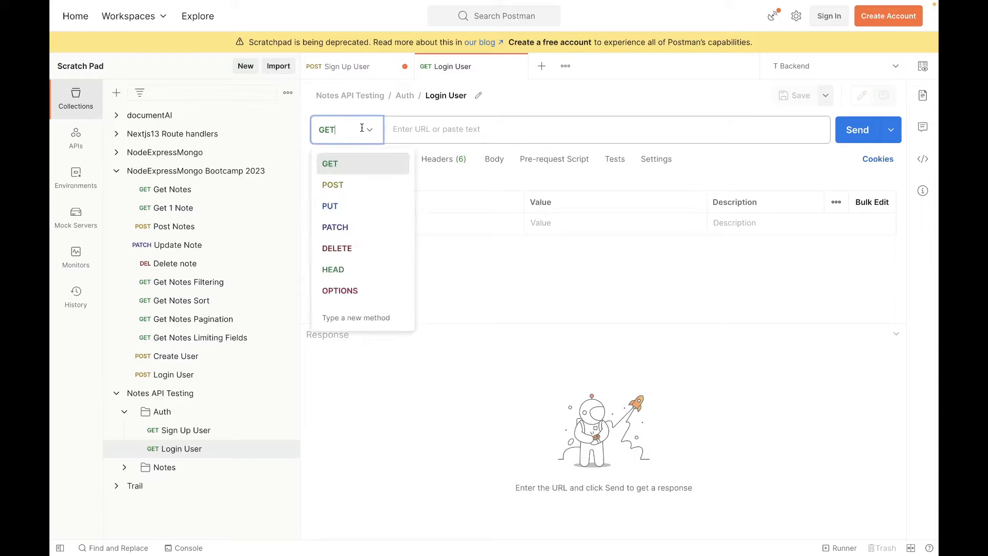
click(351, 178)
click(474, 129)
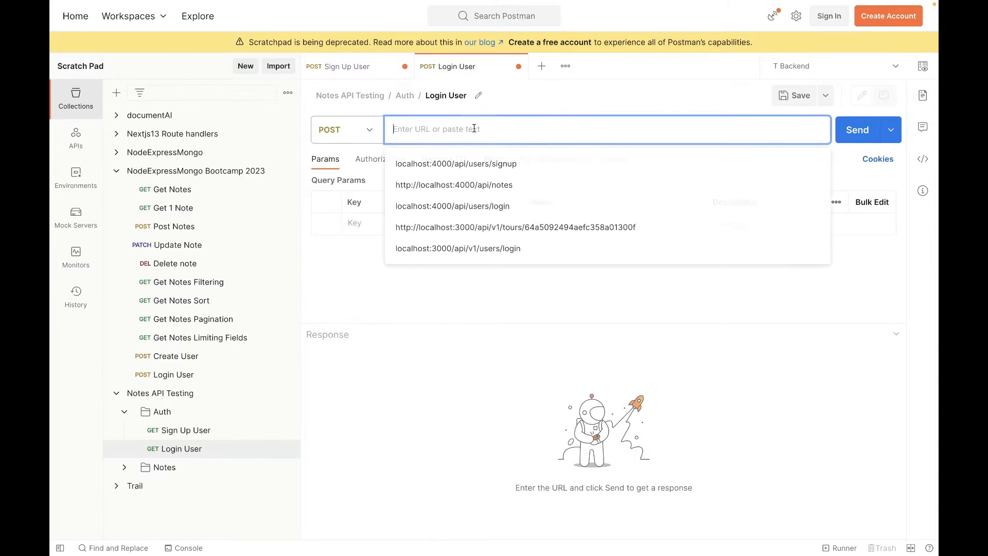
click(516, 209)
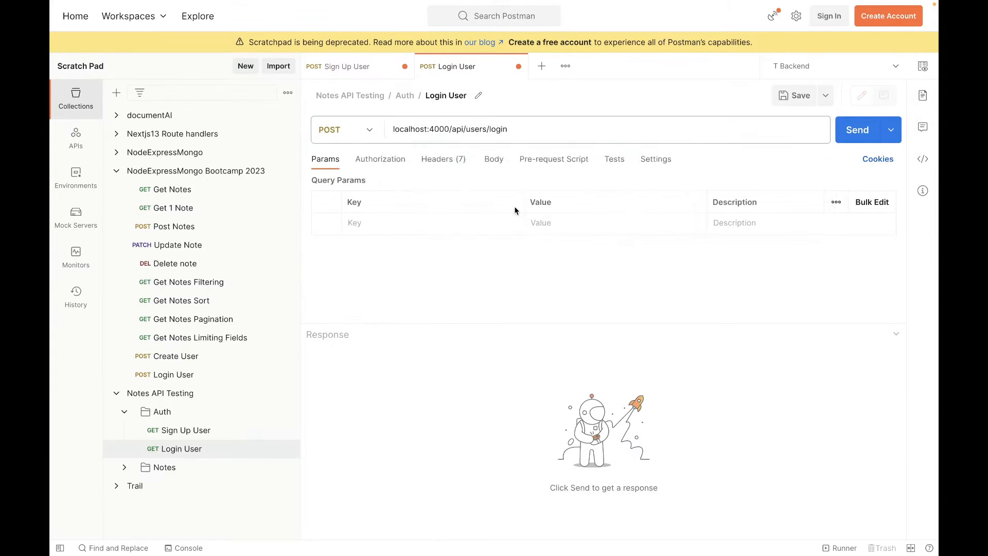
Set the Login User request's body type to raw JSON.
click(491, 160)
click(537, 183)
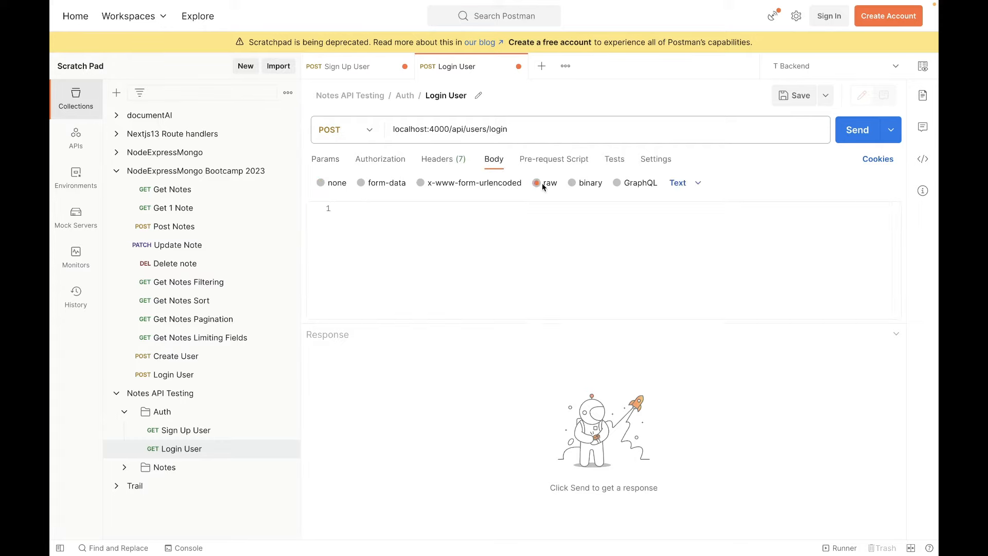
click(685, 184)
click(700, 254)
click(517, 242)
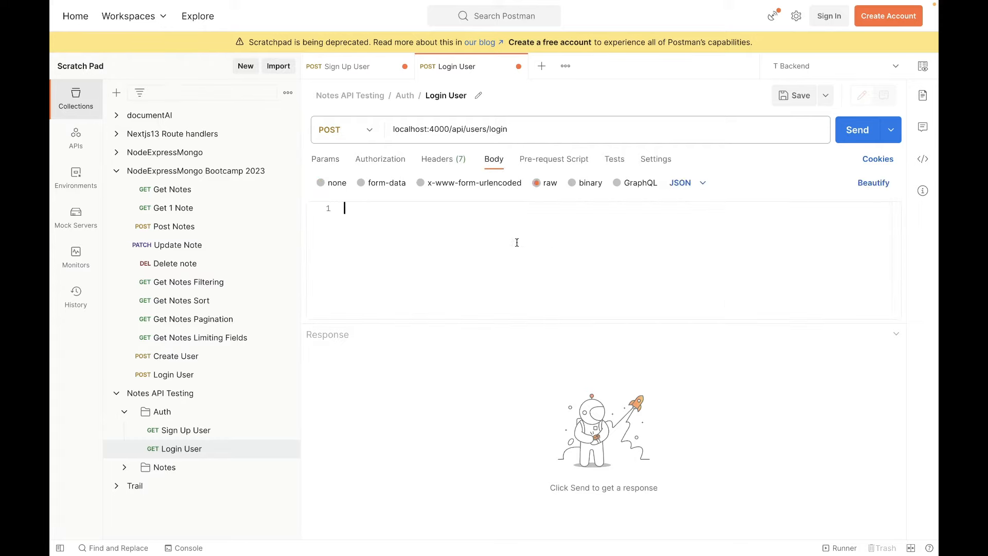
Copy the email and password lines from the Sign Up User request body for reuse in the Login User request.
click(367, 70)
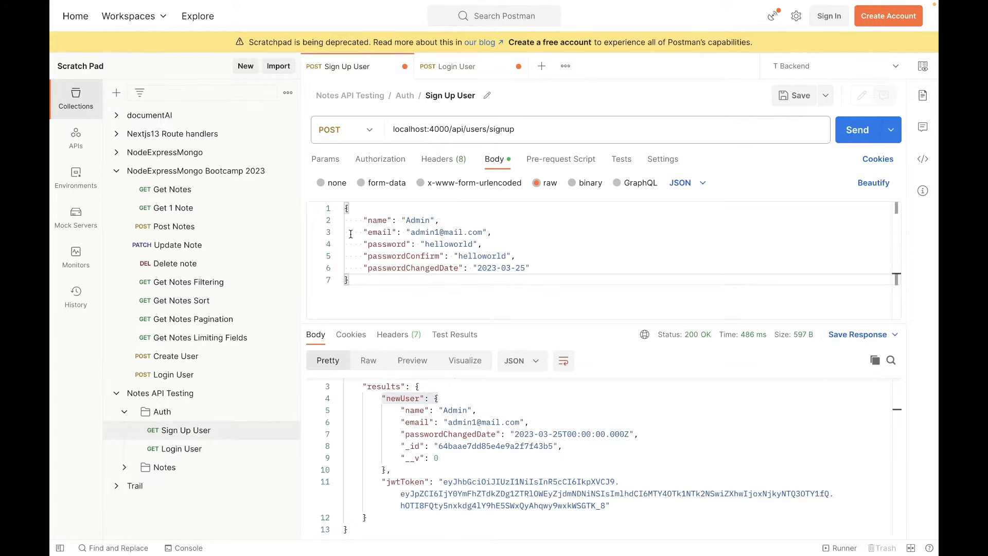
drag(354, 232, 482, 244)
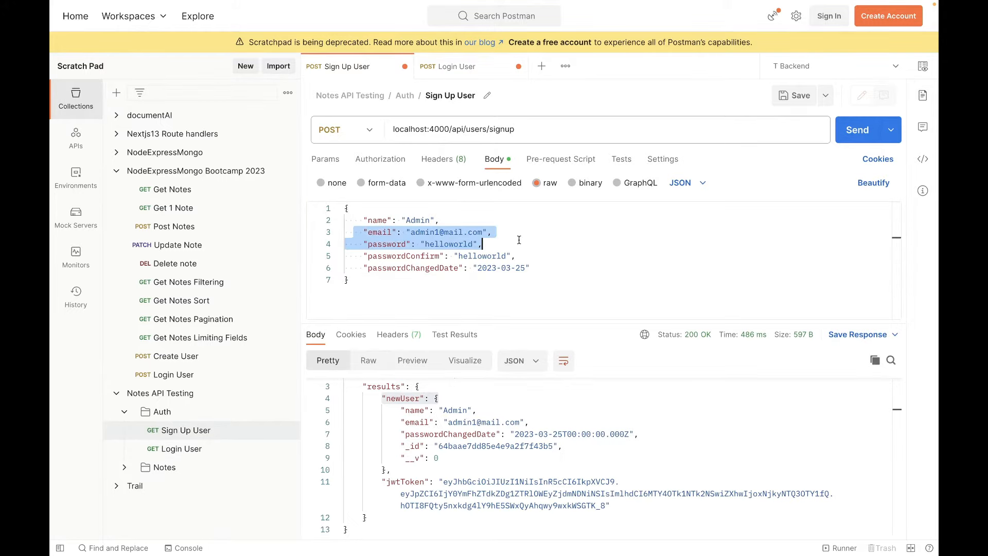
click(509, 240)
drag(502, 244, 349, 232)
key(ctrl+c)
click(471, 67)
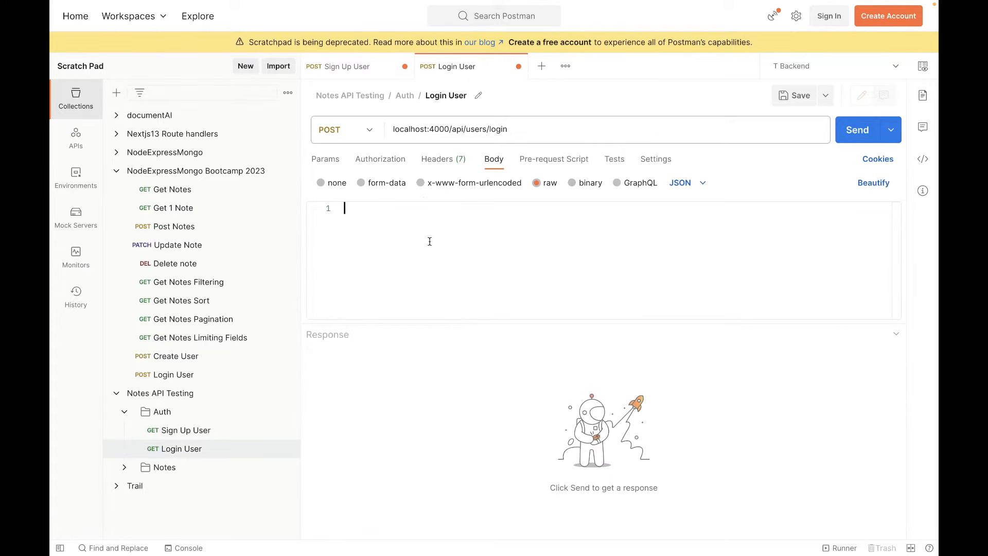
Fill the Login User body with a JSON object holding the copied email and password fields, fixing the indentation and removing the trailing comma.
click(349, 208)
text({)
key(Return)
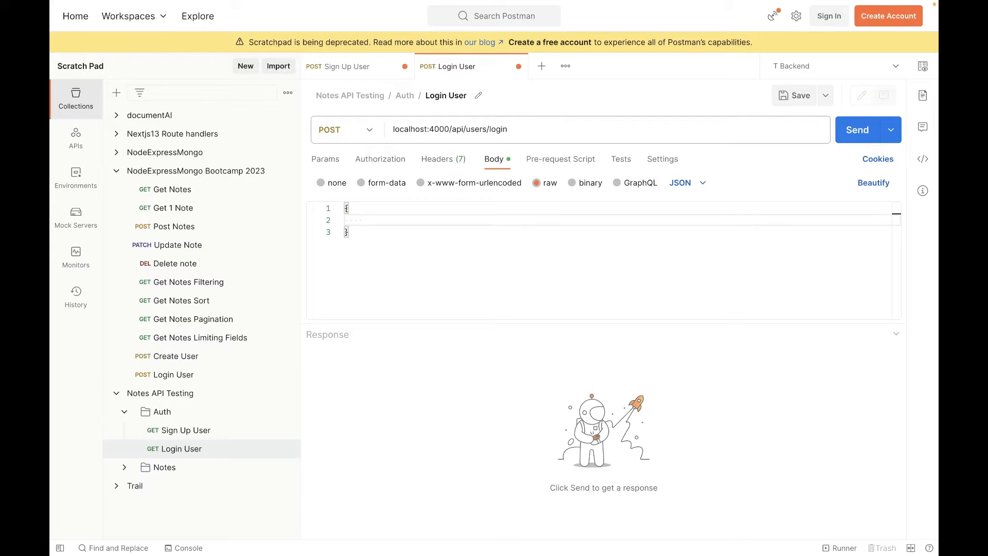
key(ctrl+v)
click(382, 220)
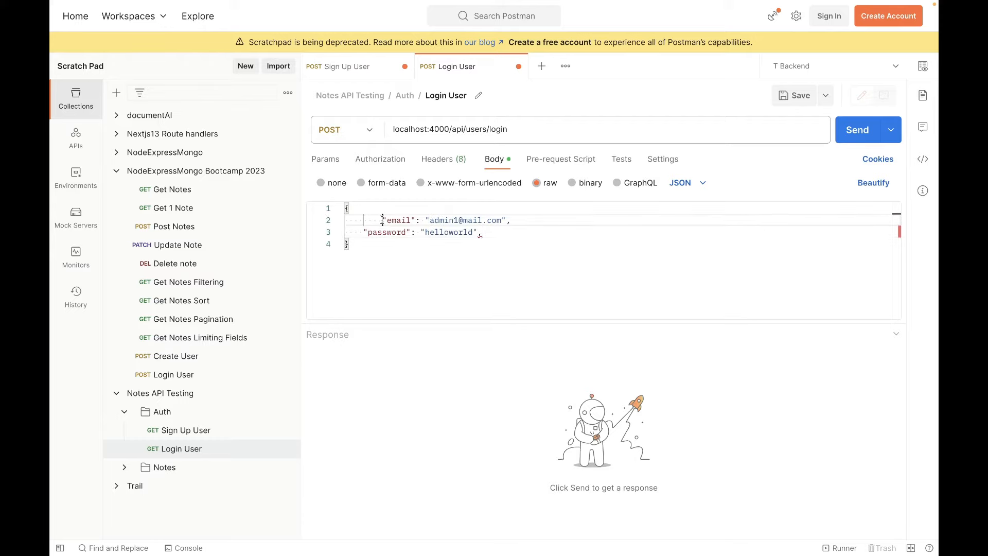
key(BackSpace)
click(506, 234)
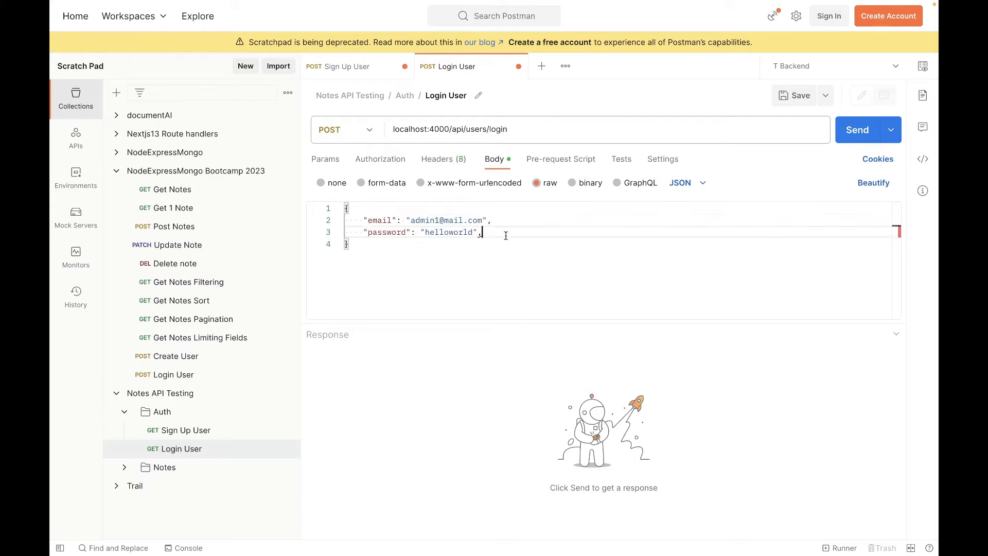
key(BackSpace)
Save both the Login User and Sign Up User requests, and return to Login User.
key(ctrl+s)
click(368, 67)
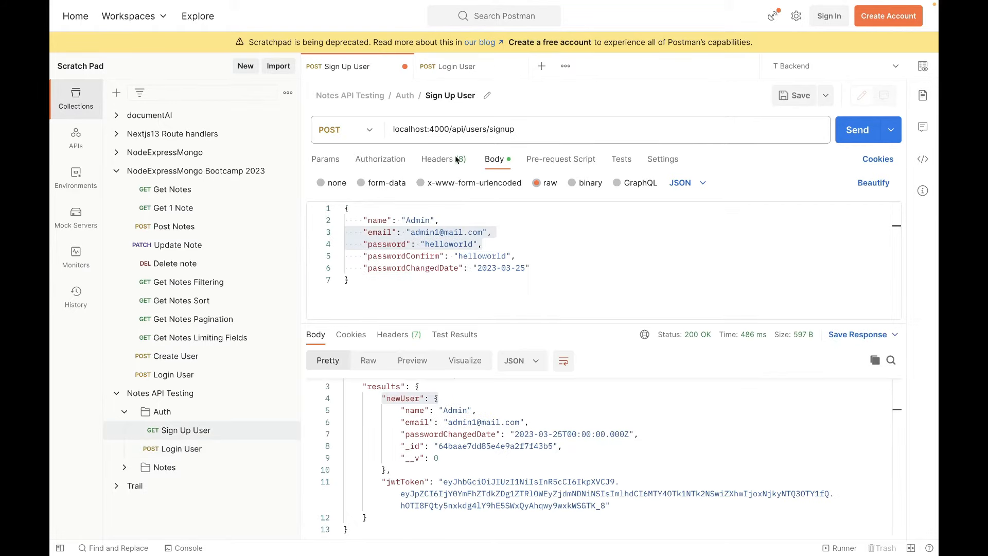
key(ctrl+s)
click(479, 68)
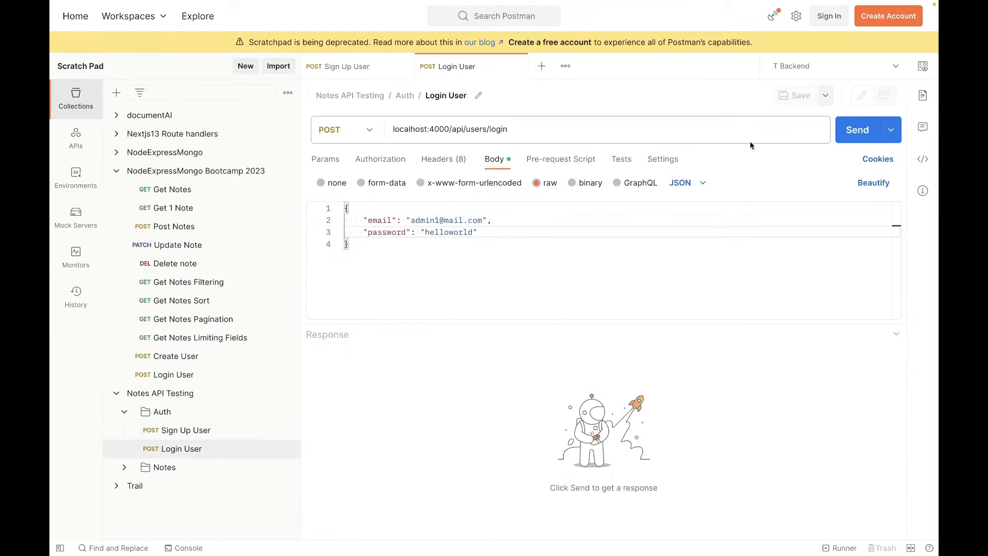
Send the Login User request and examine the id and results token in its response.
click(859, 132)
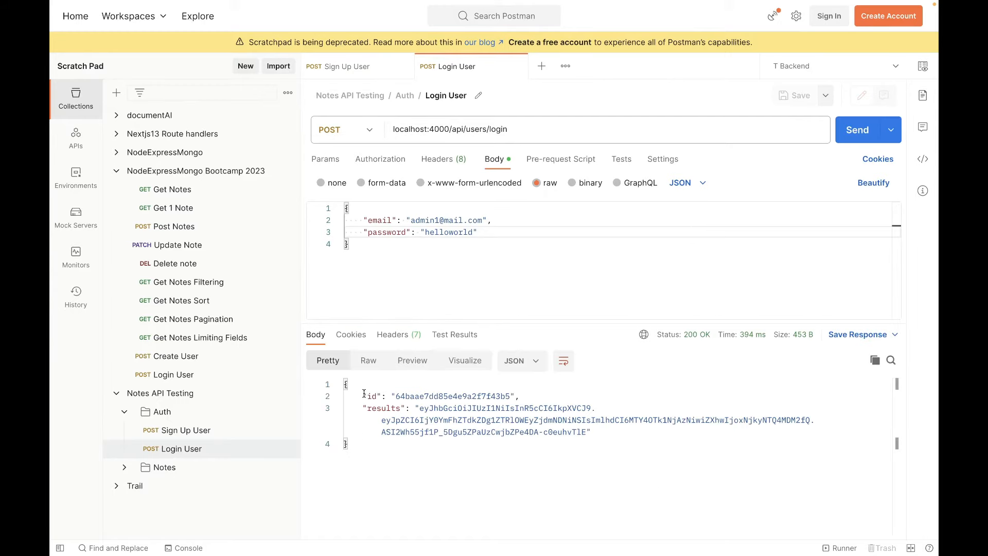
drag(364, 394, 525, 396)
click(533, 395)
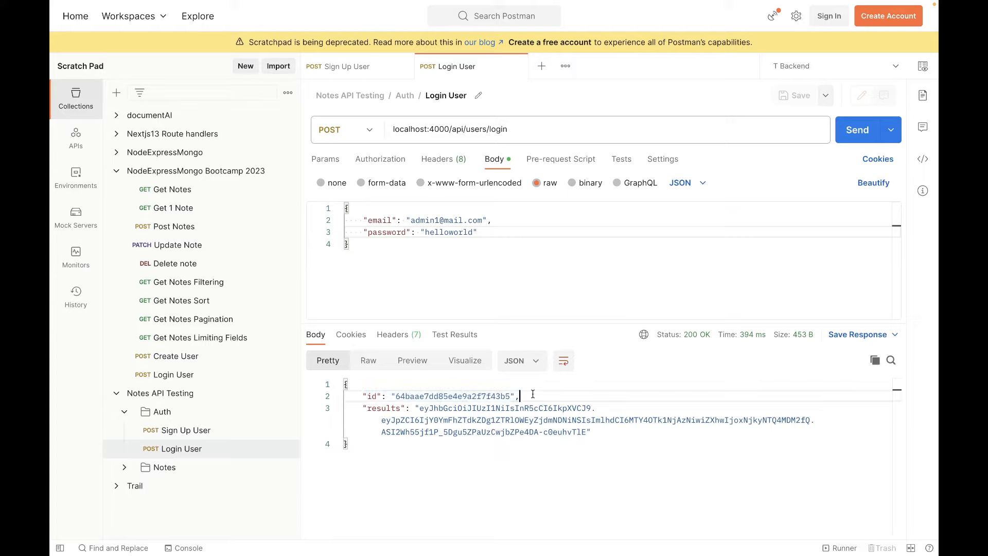
drag(365, 407, 592, 432)
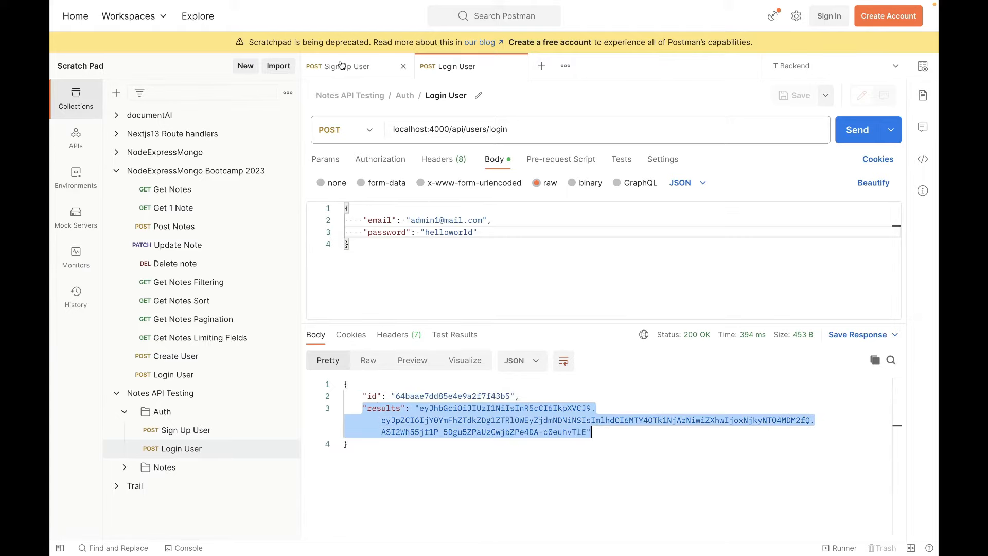
click(359, 68)
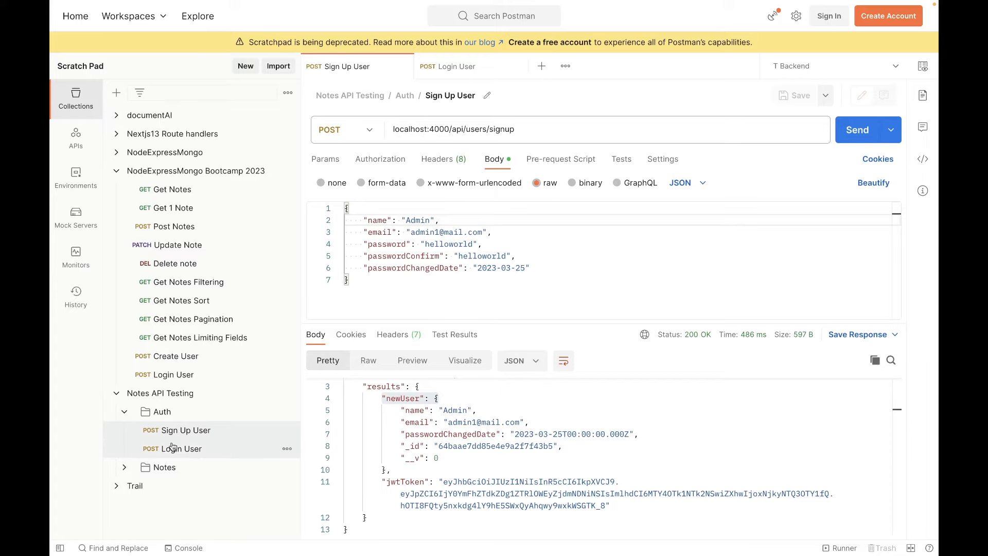
click(547, 270)
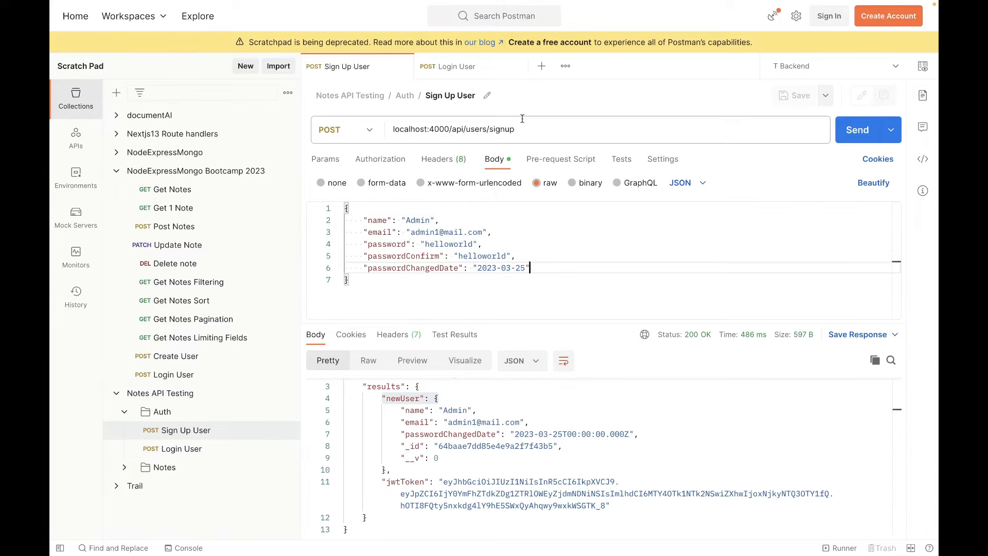
click(492, 72)
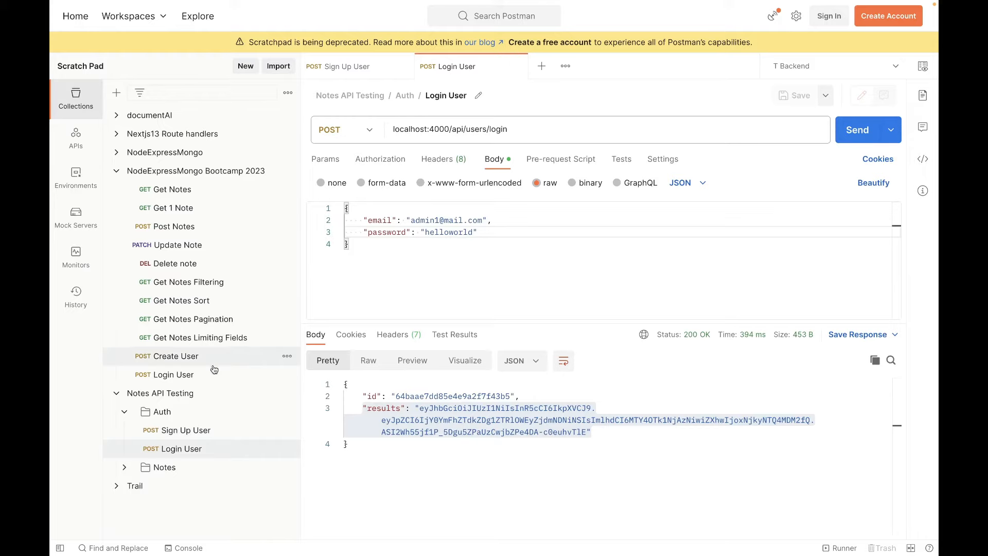
Add a request to the Notes folder of Notes API Testing and name it Get Notes.
right_click(155, 469)
click(201, 476)
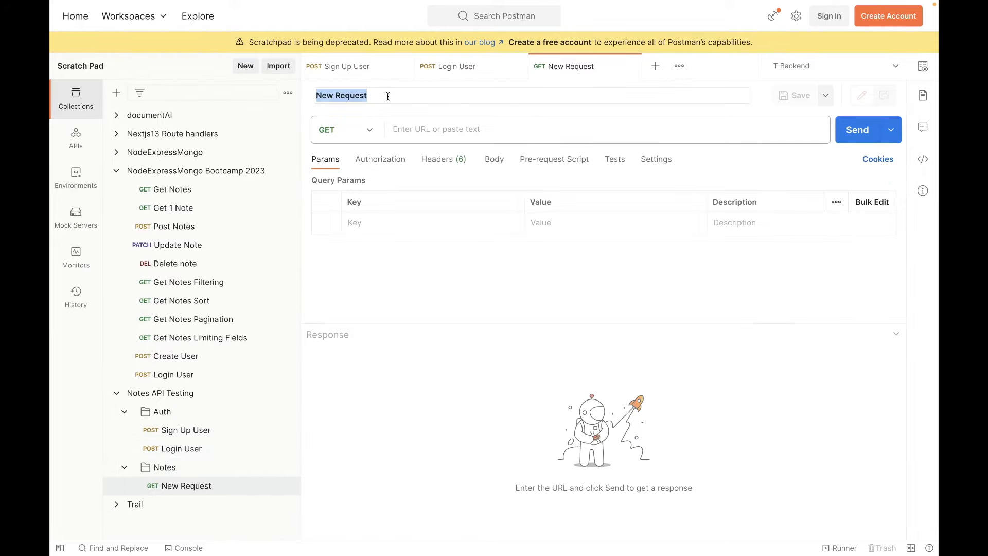
text(Get Notes)
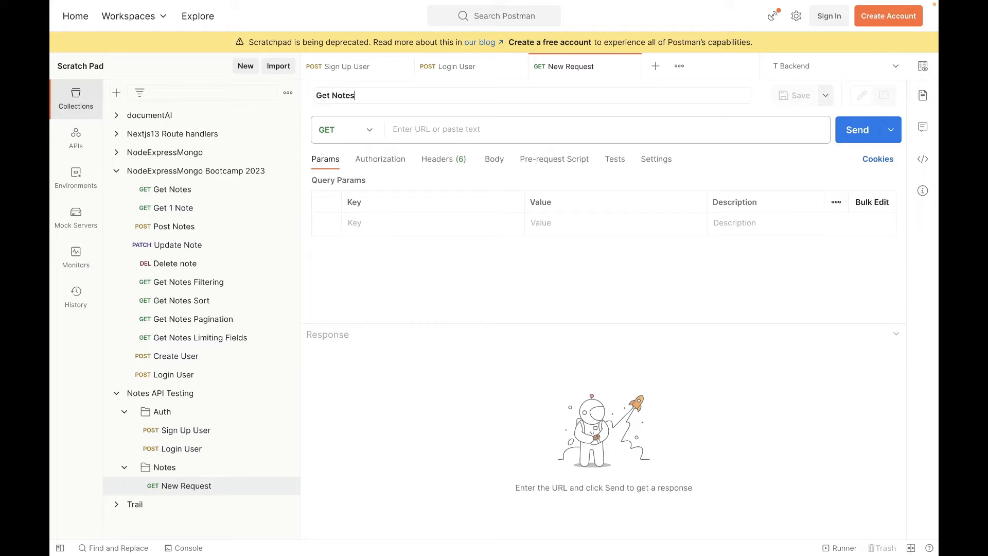
key(Return)
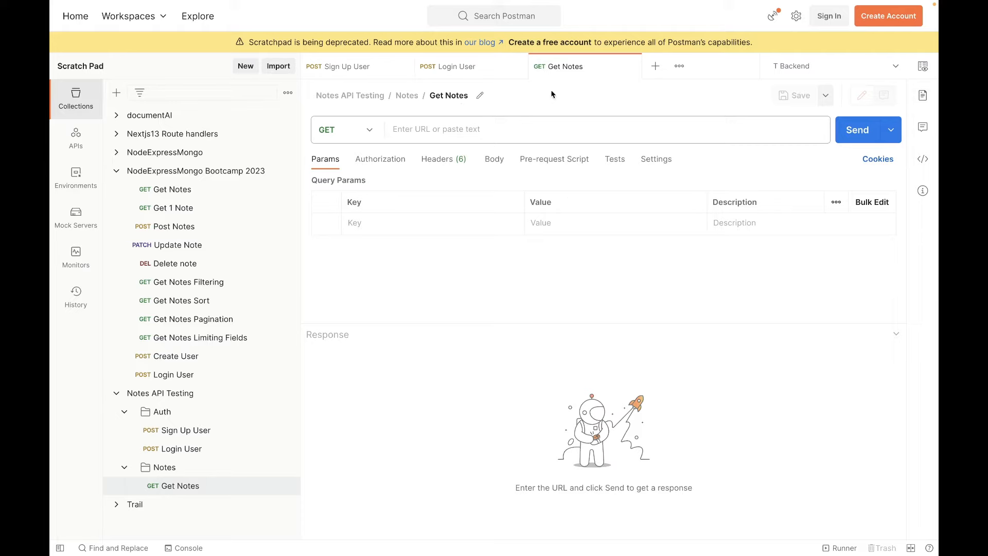
click(462, 67)
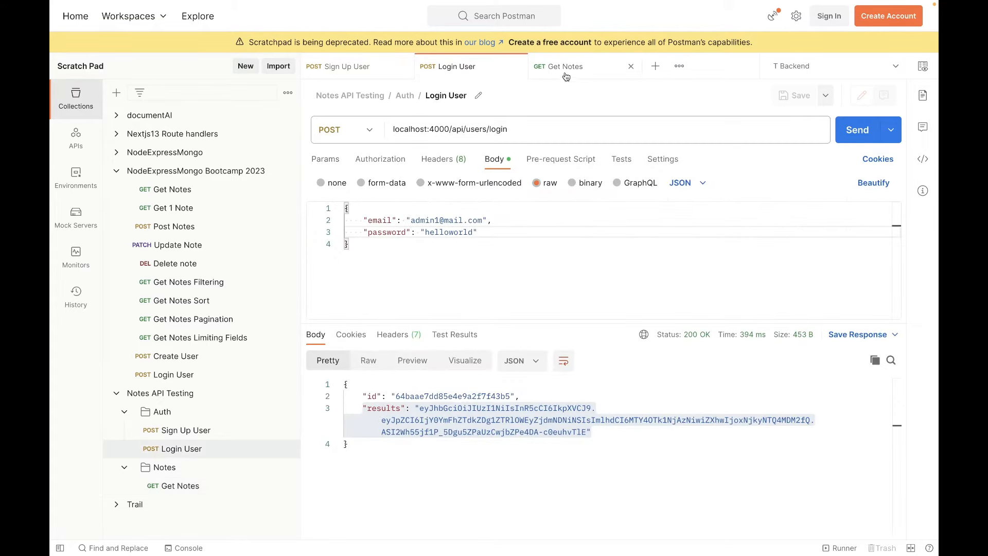
click(564, 78)
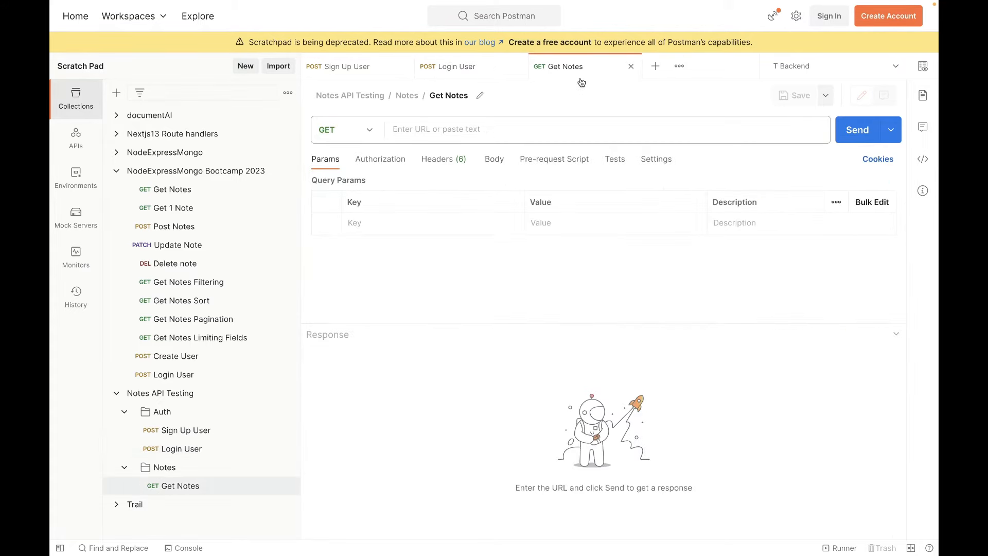
click(452, 136)
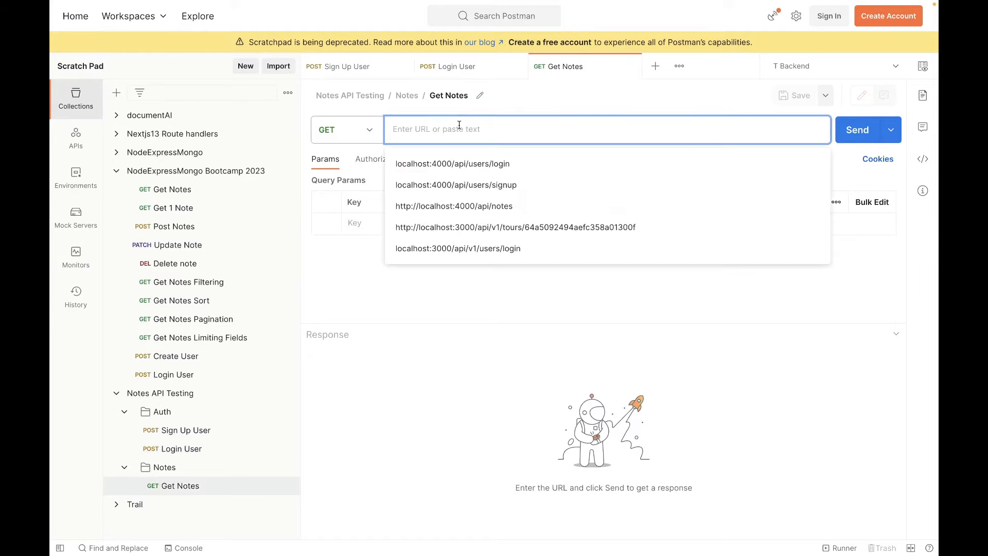
click(500, 206)
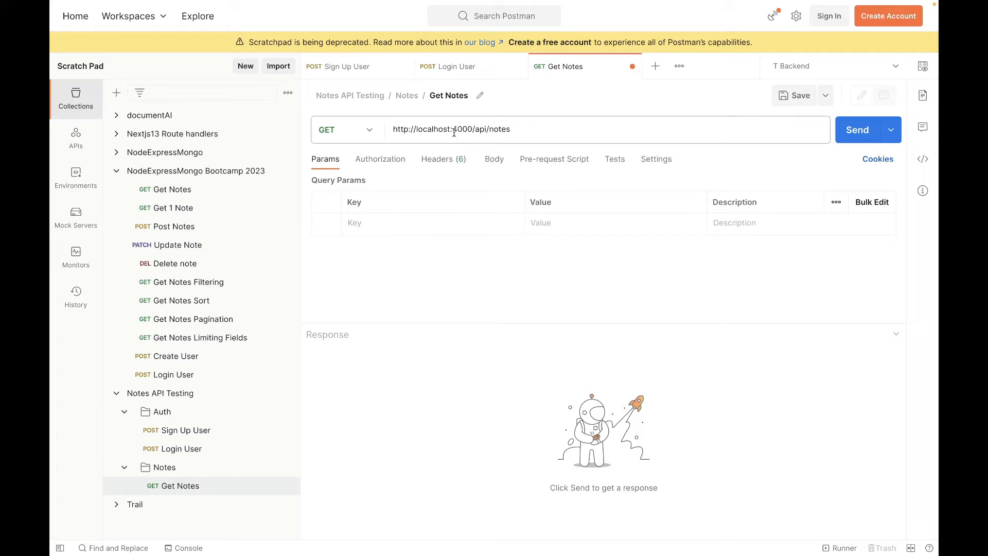
drag(472, 130, 512, 129)
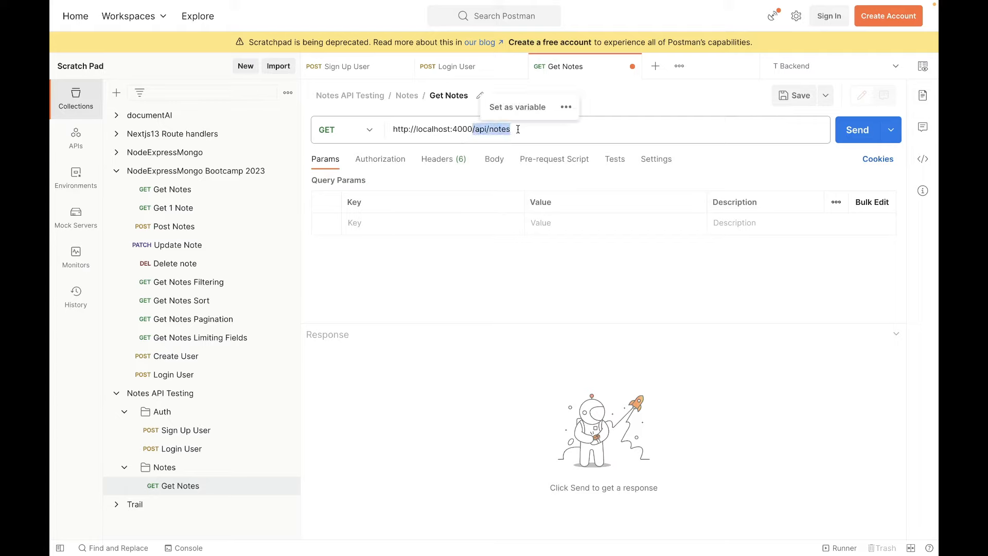
click(487, 295)
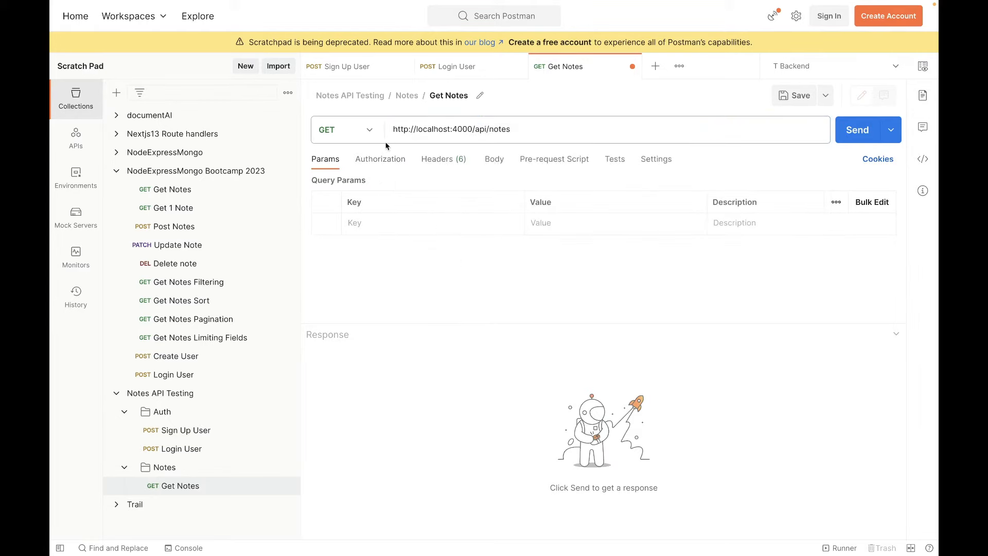
click(488, 160)
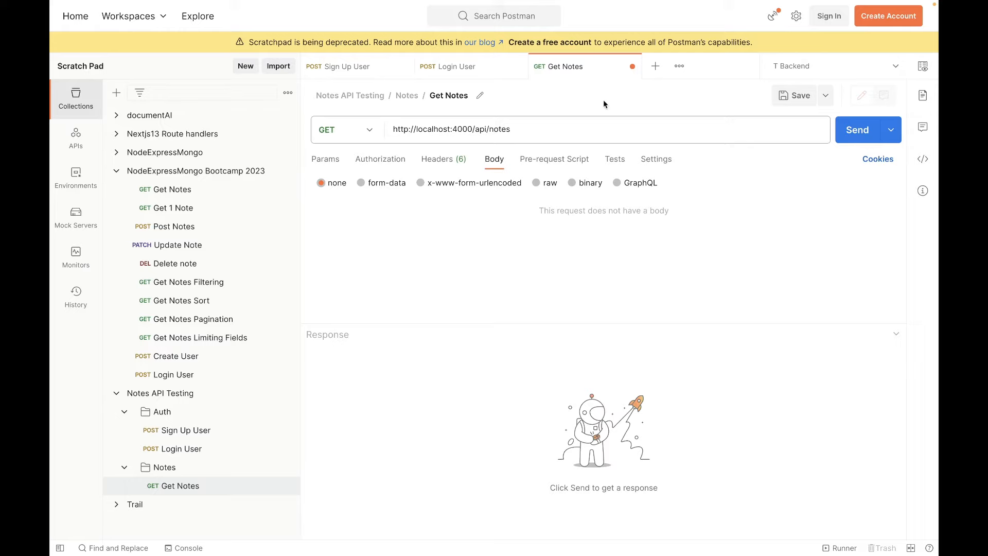
key(ctrl+s)
Copy the token value, without its quotes, from the results field of the Login User response.
click(458, 70)
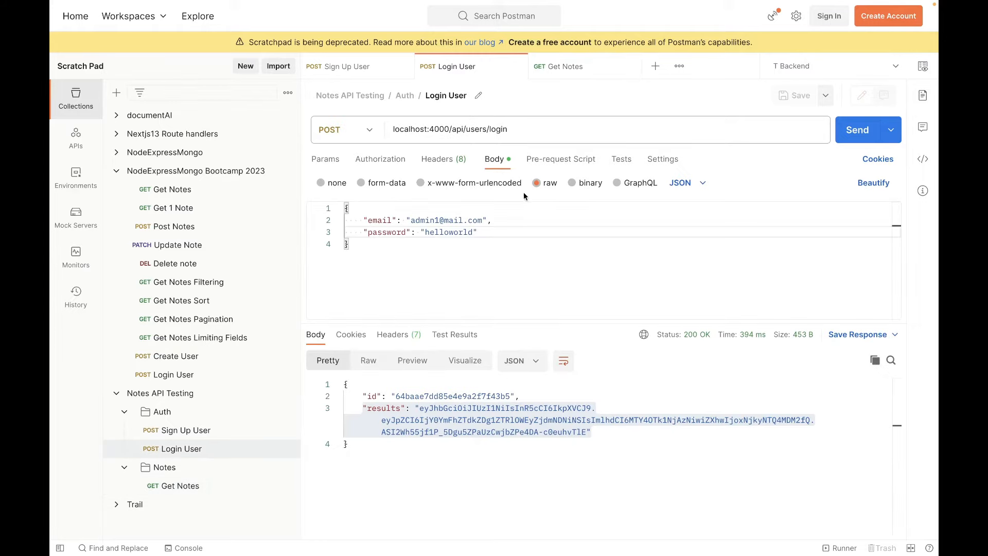
click(421, 410)
drag(421, 412, 586, 432)
Send the Get Notes request without an authorization header and examine the status and message in the response.
click(593, 76)
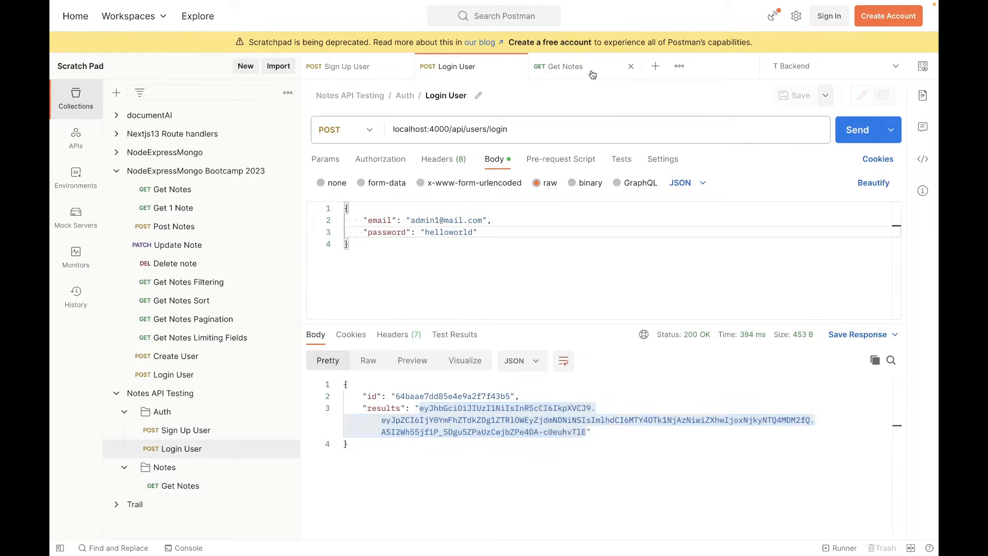
click(856, 131)
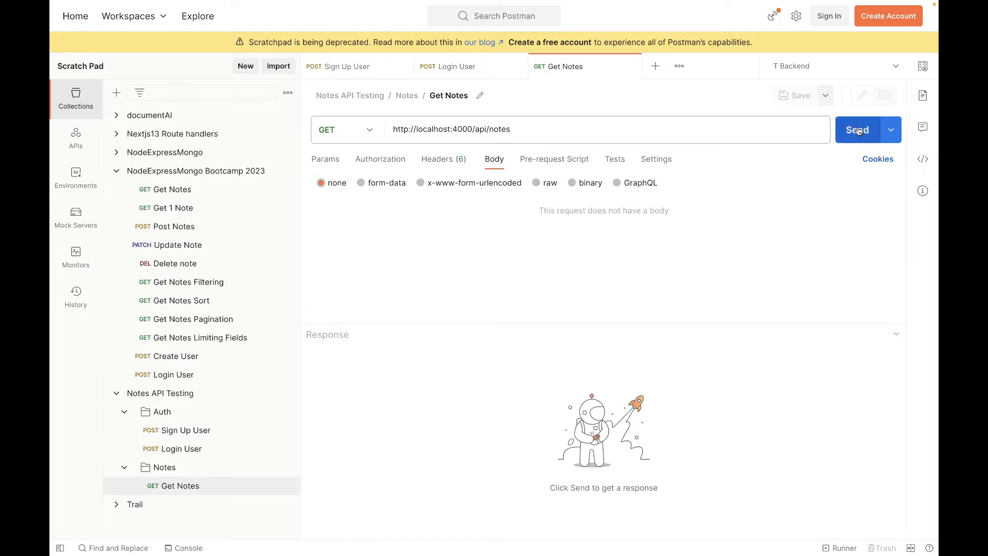
drag(376, 420, 337, 390)
click(395, 424)
click(448, 410)
click(413, 424)
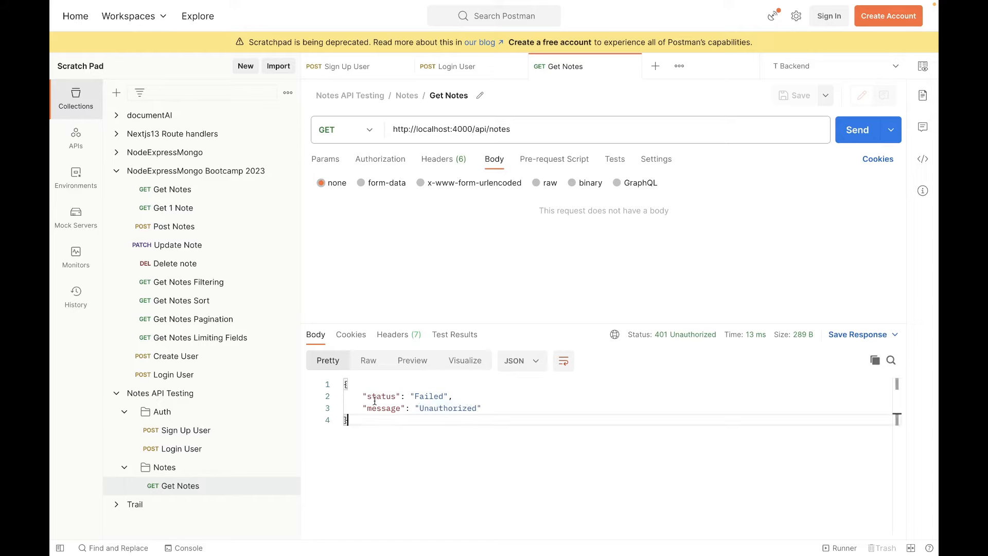
mouse_move(346, 397)
mouse_down()
mouse_move(513, 408)
mouse_move(341, 393)
mouse_move(362, 395)
mouse_up()
click(513, 408)
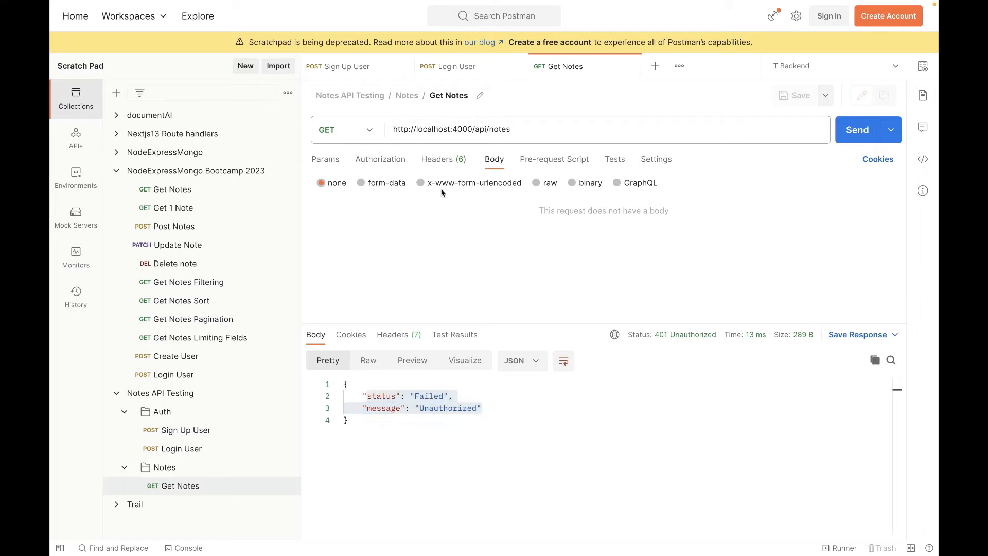
Add an Authorization header to the Get Notes request with the value Bearer followed by the copied login token.
click(437, 160)
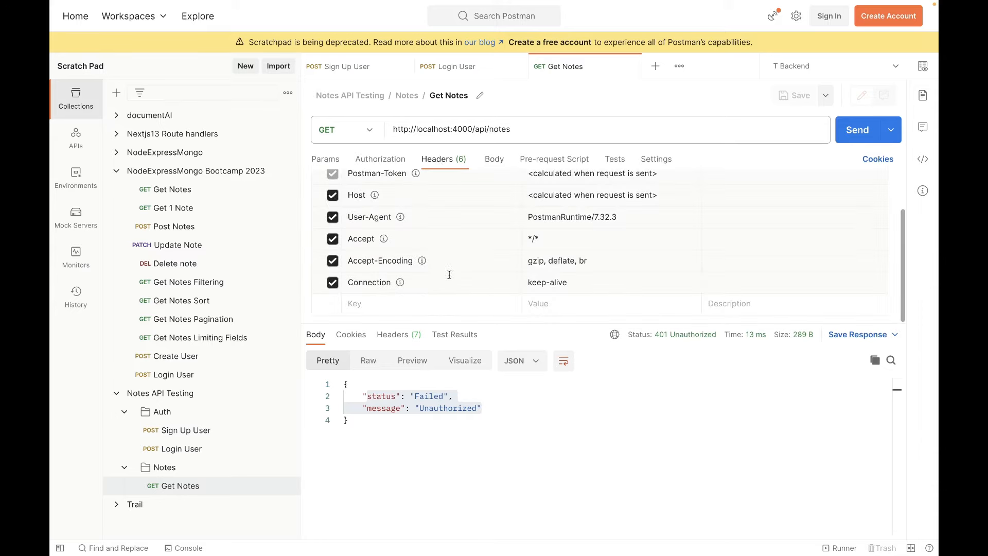
click(363, 305)
text(Authorization)
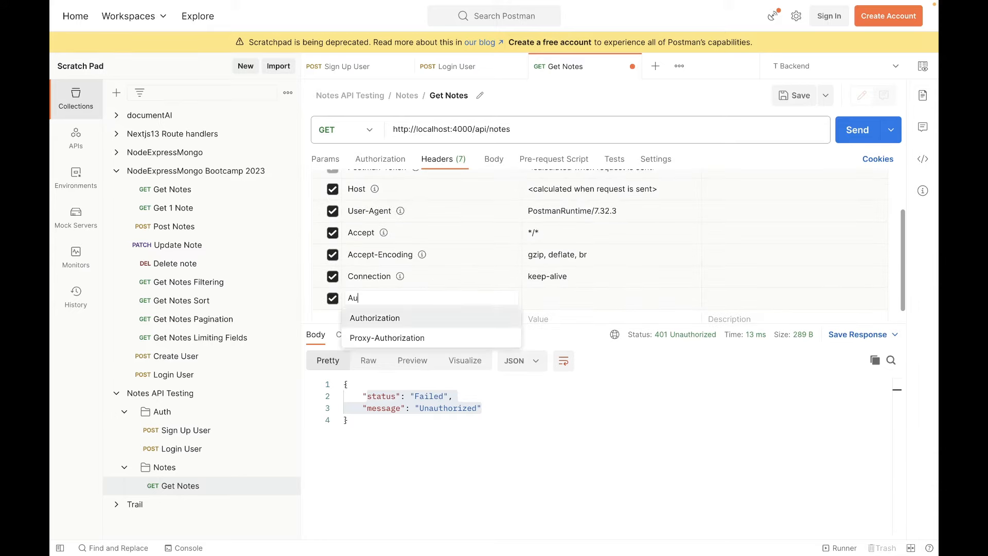
click(553, 300)
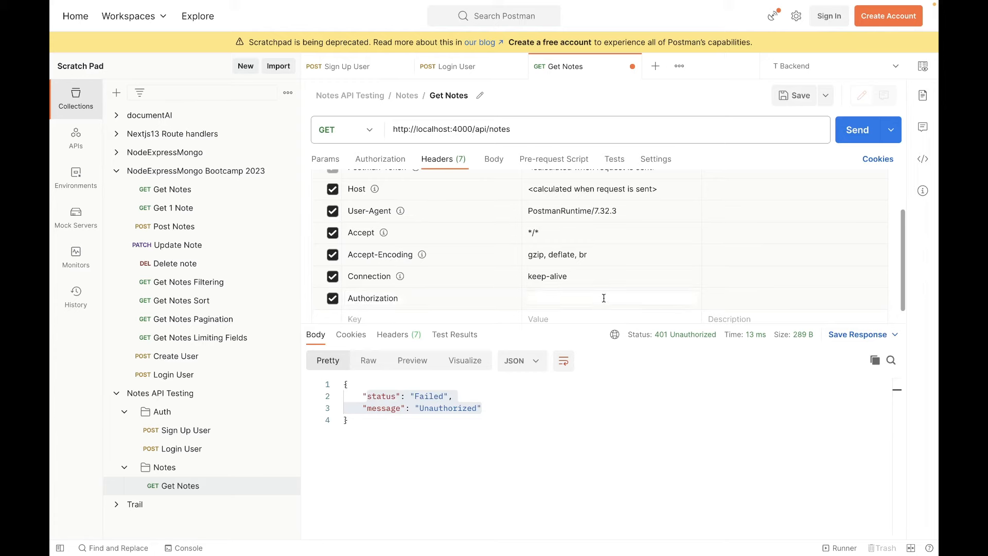
text(Bearer)
key(ctrl+v)
click(700, 391)
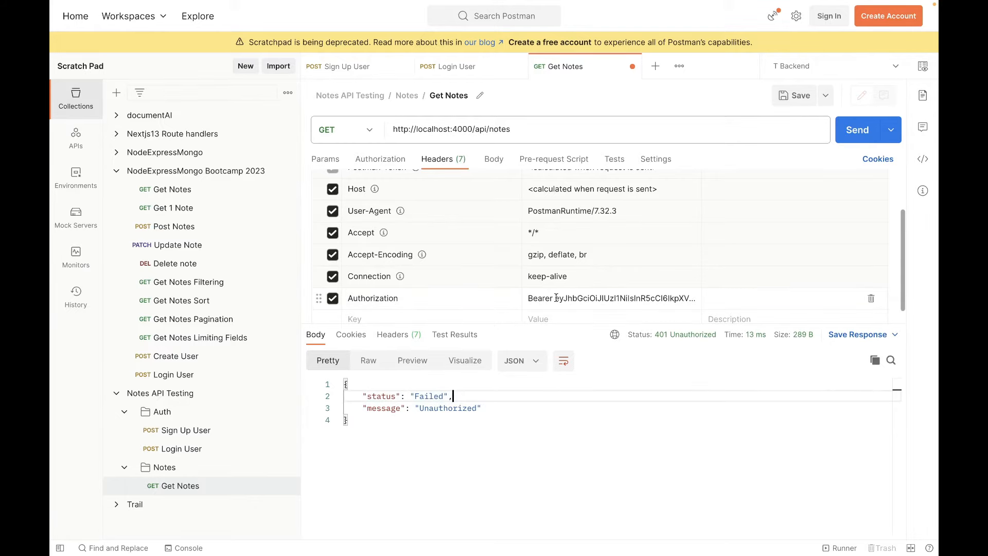
Review the token in the Get Notes Authorization header and its source in the Login User response.
drag(556, 299, 732, 306)
click(683, 297)
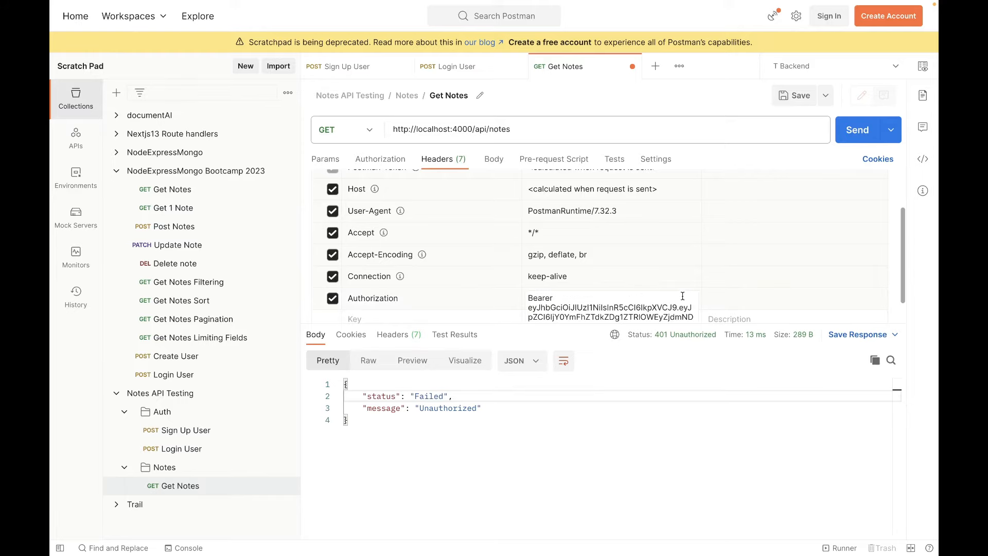
click(460, 75)
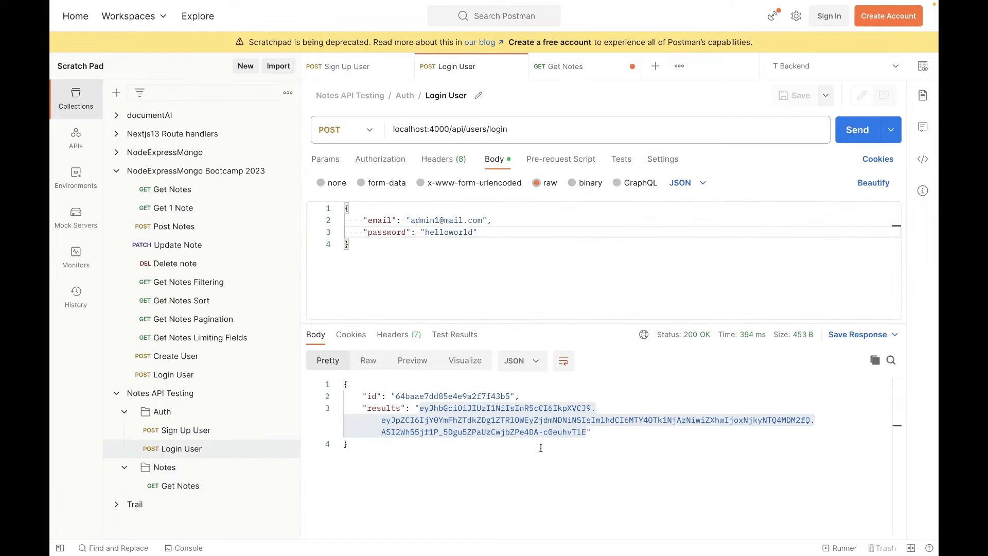
Review the token value in the results field of the Login User response.
drag(586, 431, 419, 409)
click(468, 409)
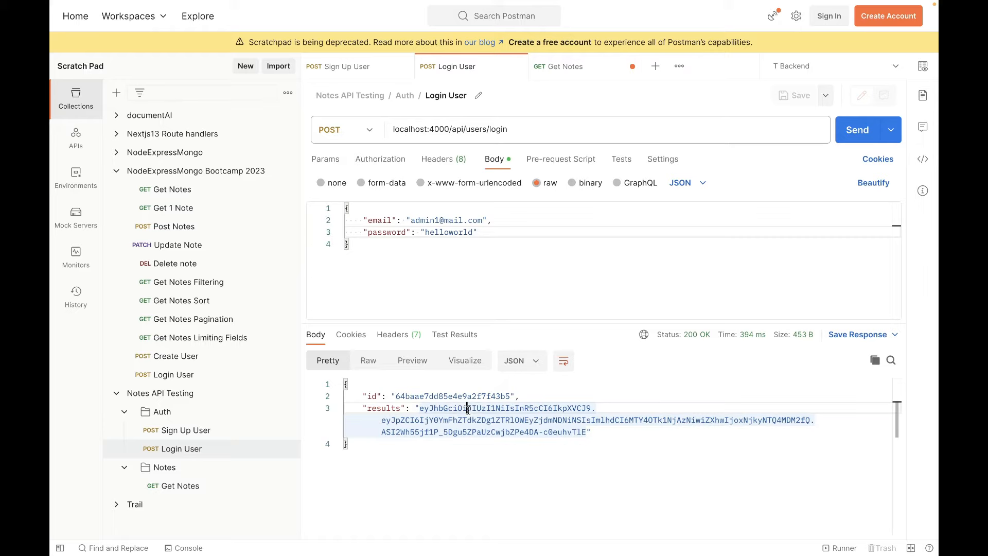
click(423, 410)
click(434, 428)
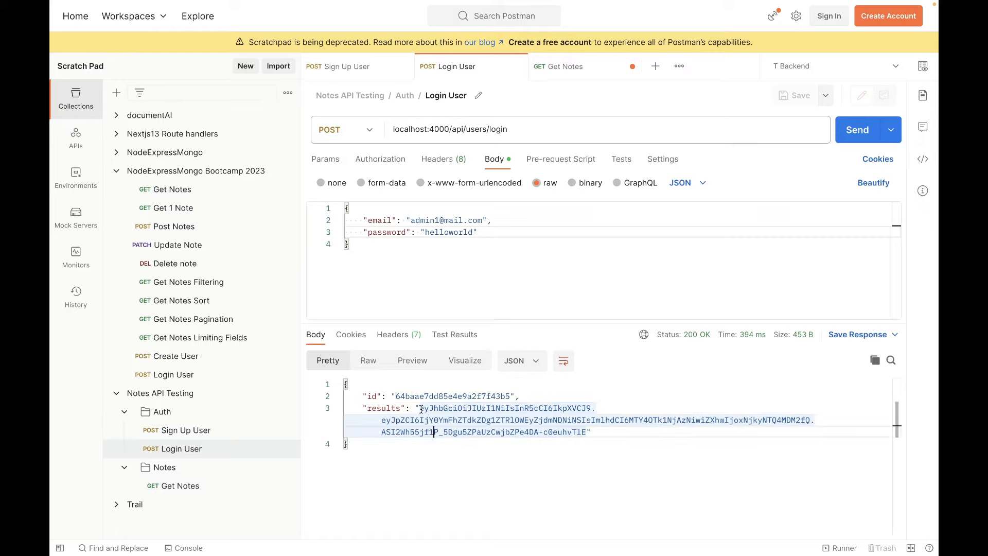
click(498, 451)
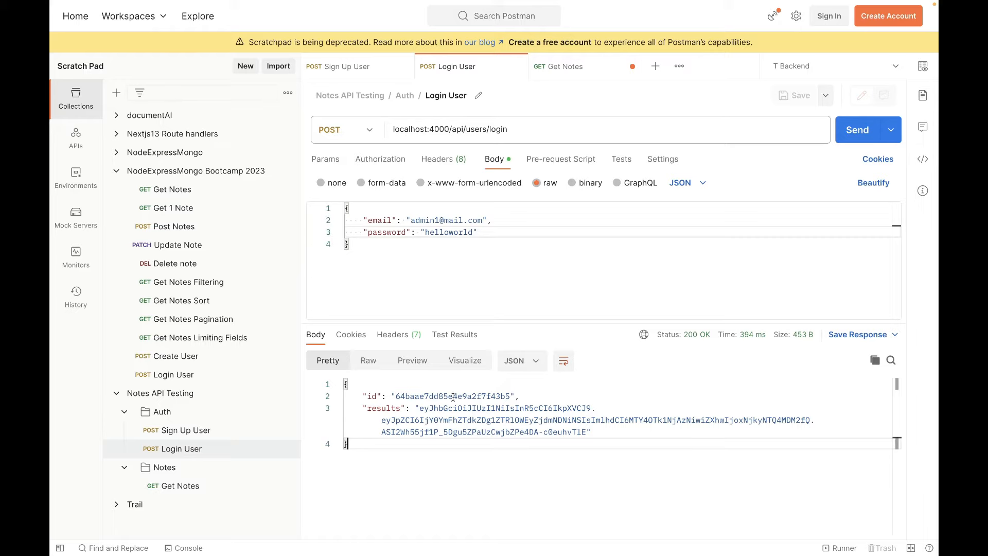
drag(419, 410, 587, 431)
key(ctrl+c)
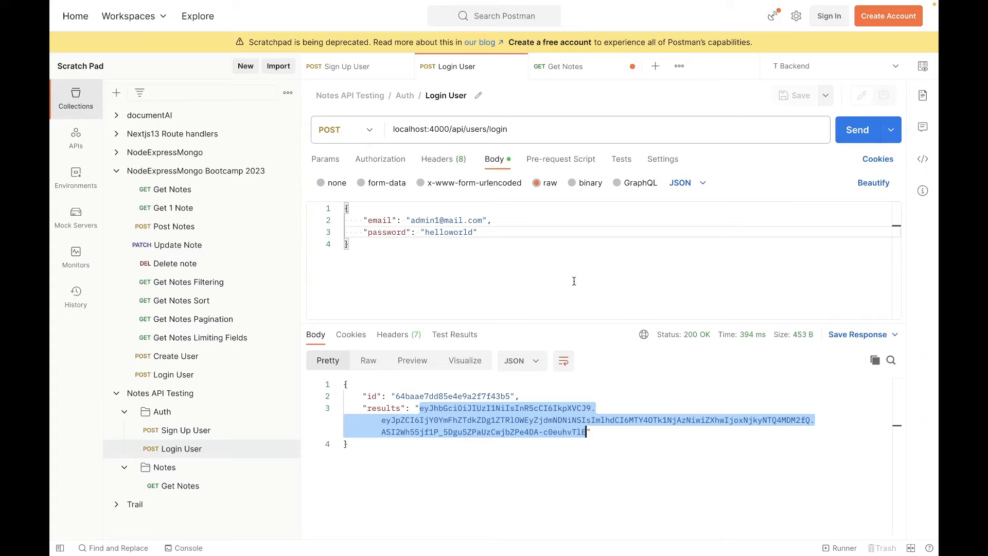
Save the Get Notes request with its Authorization header, send it and examine the notes in the response.
click(575, 67)
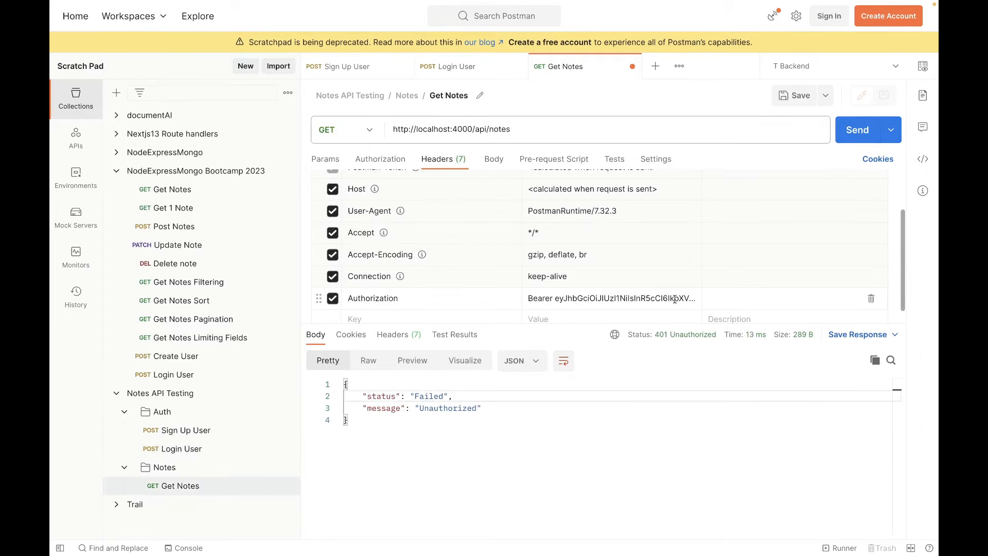
click(586, 389)
key(ctrl+s)
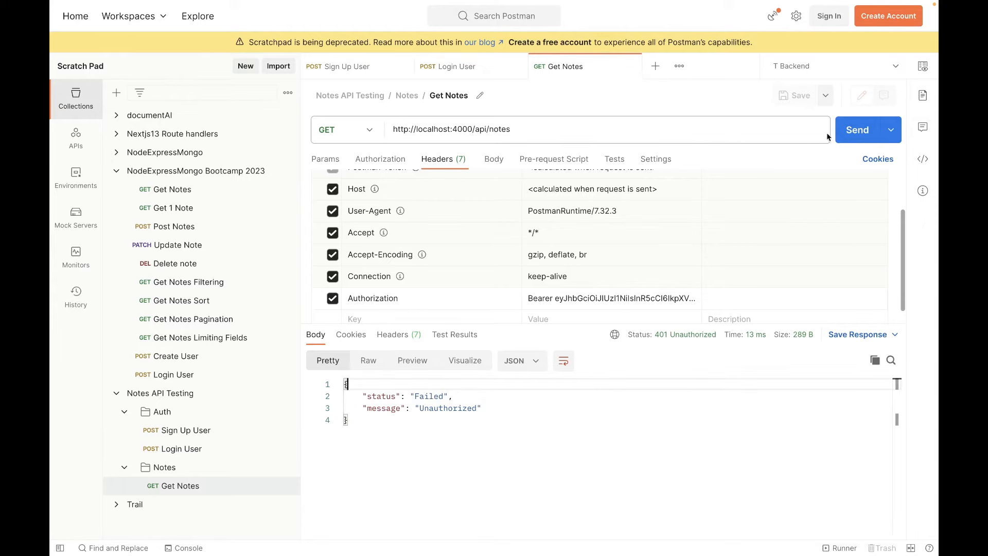
click(853, 139)
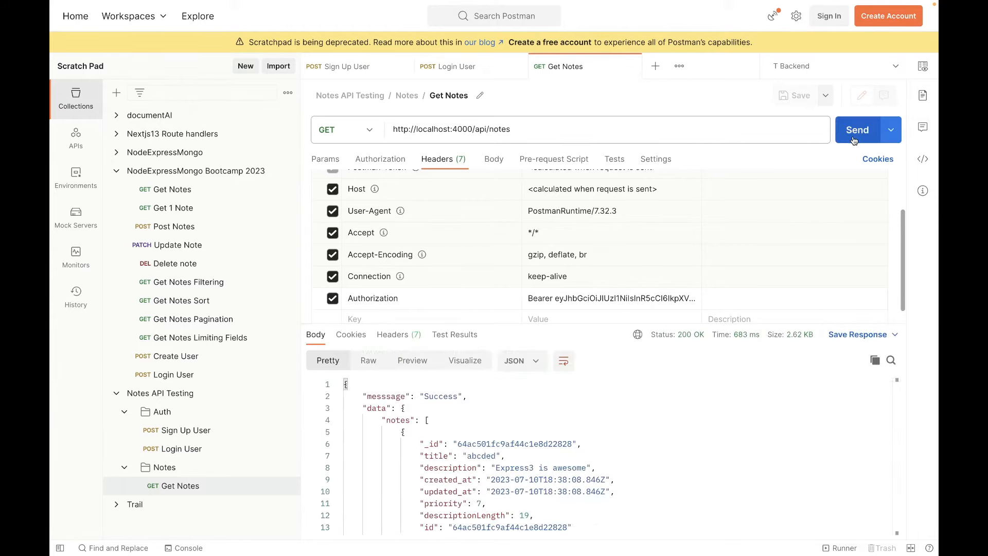
drag(384, 422, 556, 490)
click(558, 480)
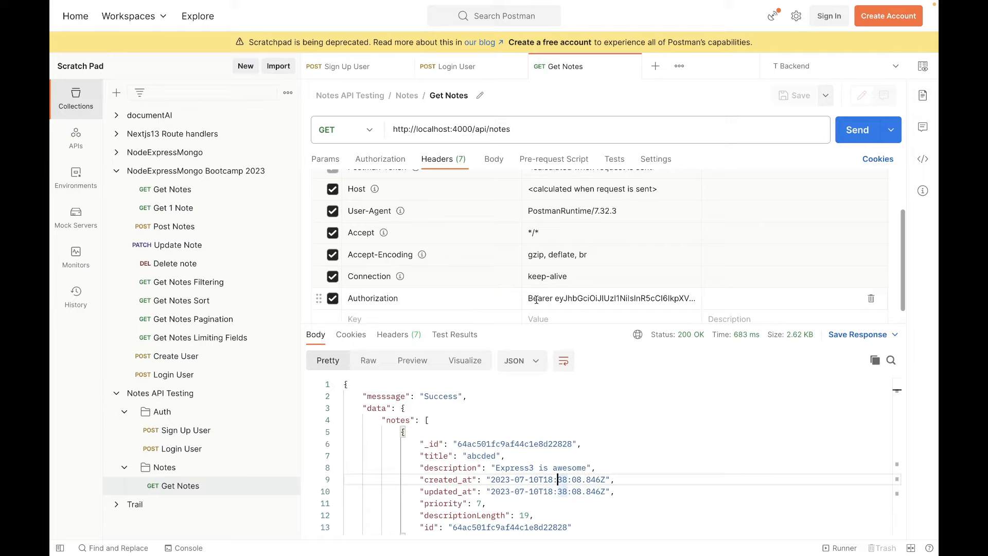
Disable the manually added Authorization header in Get Notes and set the request's authorization type to Bearer Token.
click(331, 301)
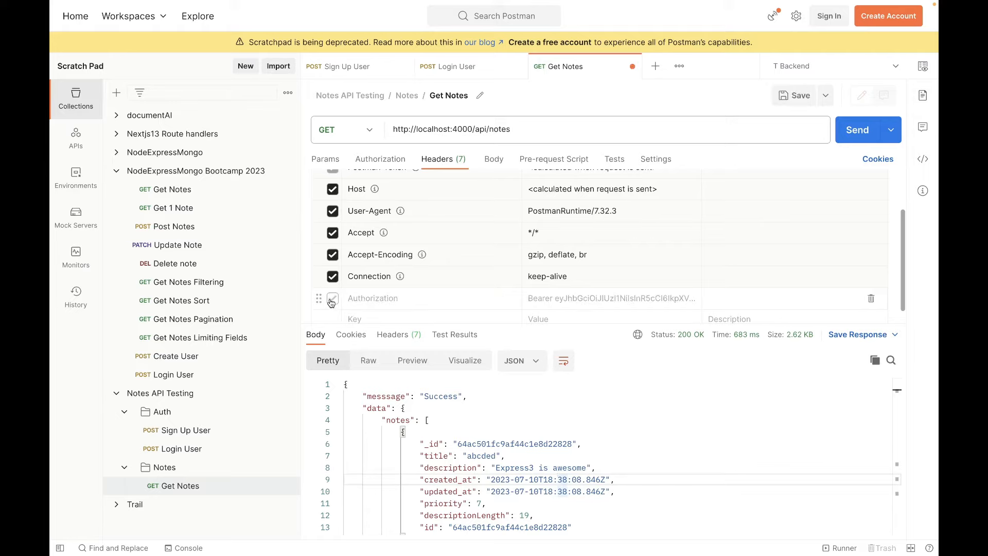
click(377, 163)
click(445, 194)
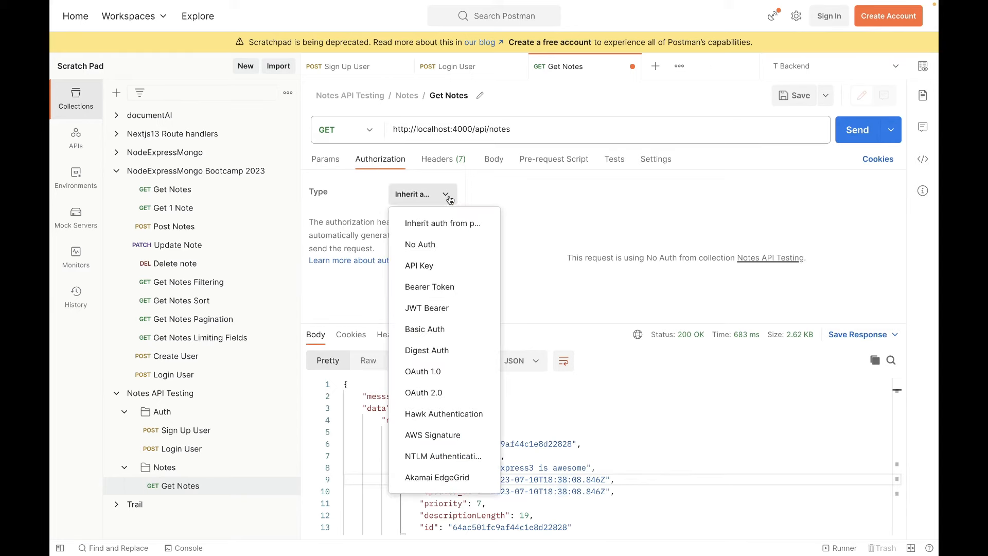
click(432, 287)
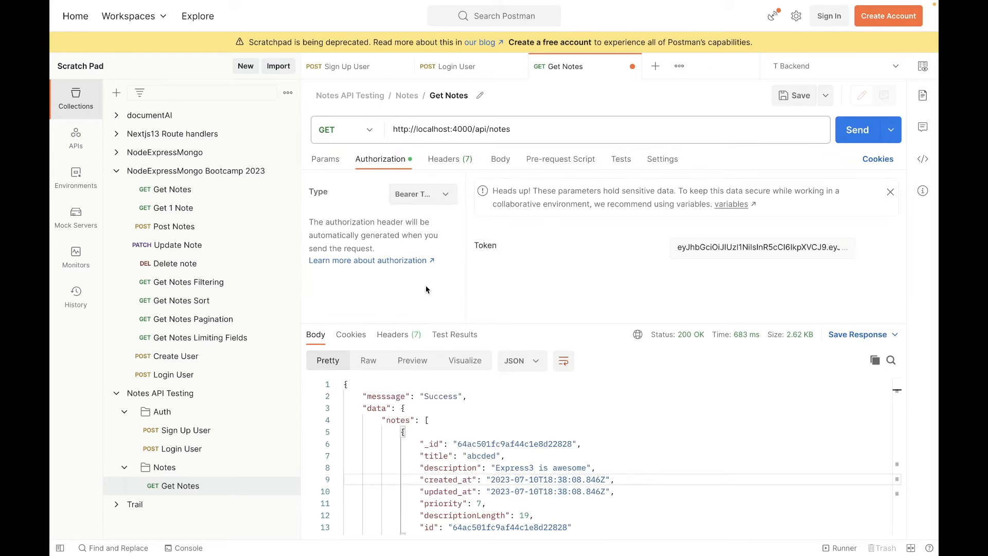
Replace the bearer token in Get Notes with the copied login token, save the request and send it.
click(675, 247)
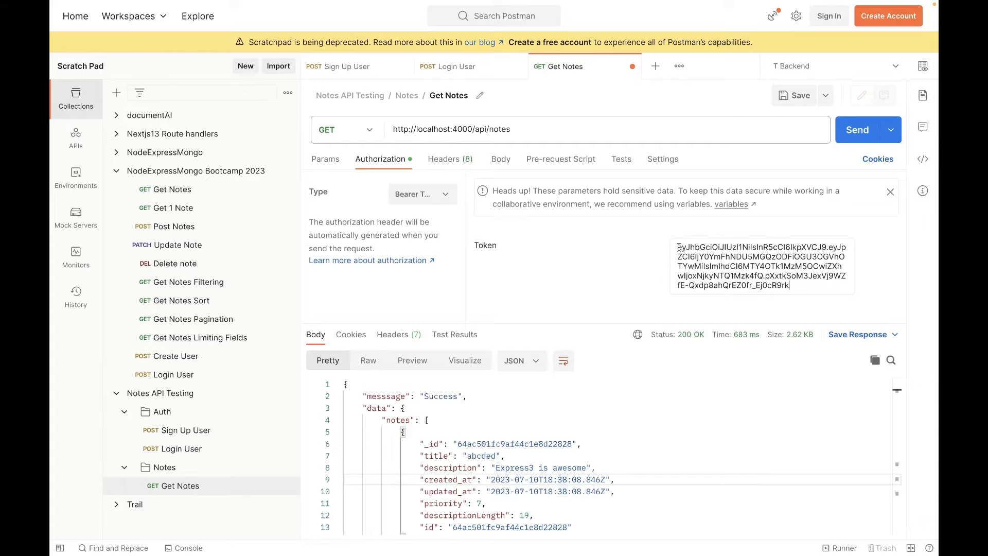
drag(679, 248, 828, 289)
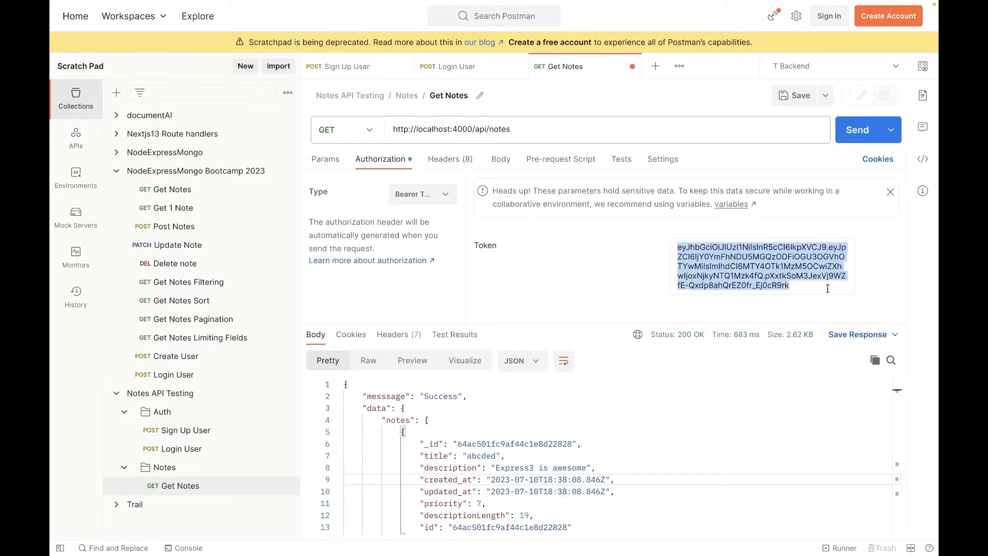
key(ctrl+v)
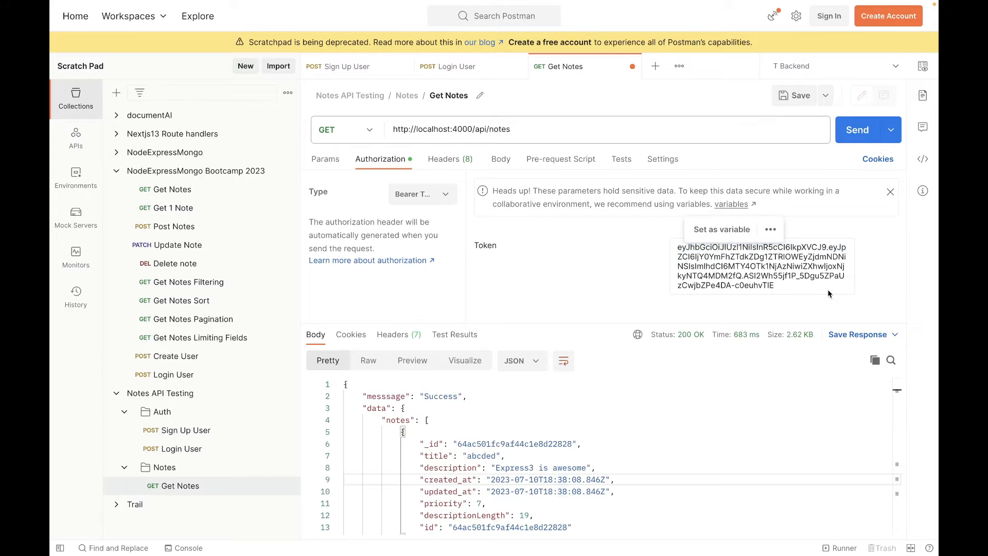
click(634, 283)
key(ctrl+s)
click(850, 131)
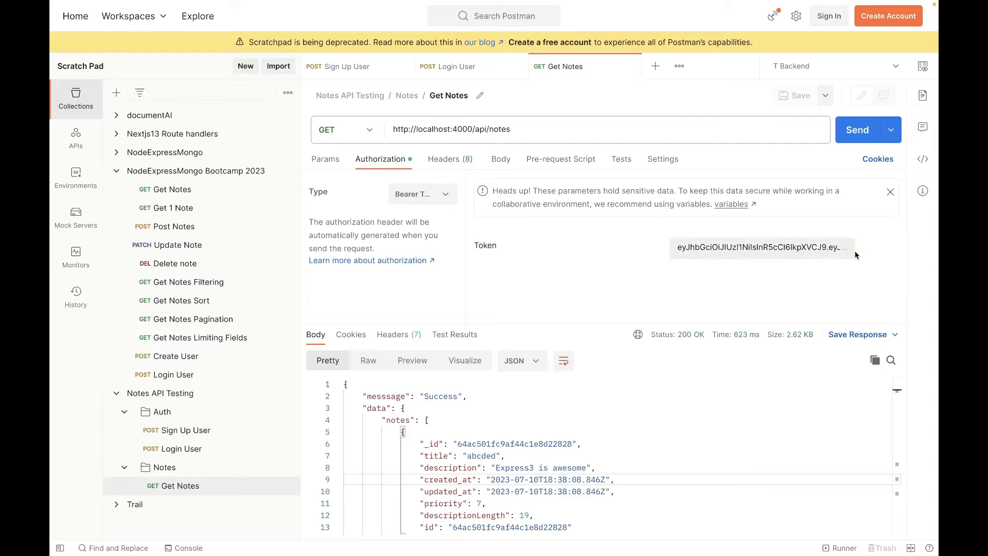
Check the Get Notes headers for the auto-generated Authorization entry and the disabled manual one.
click(443, 159)
scroll(415, 217, down, 1)
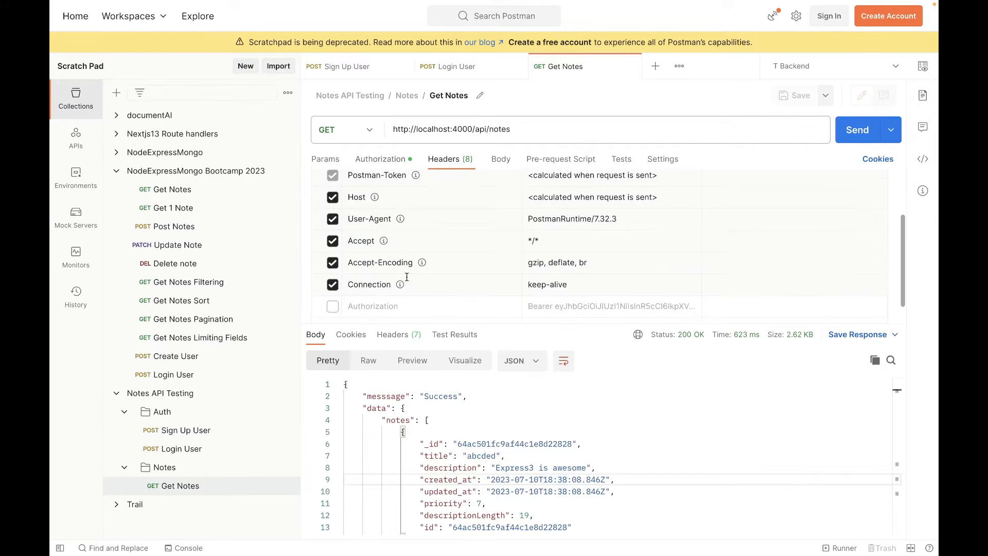
scroll(352, 301, up, 3)
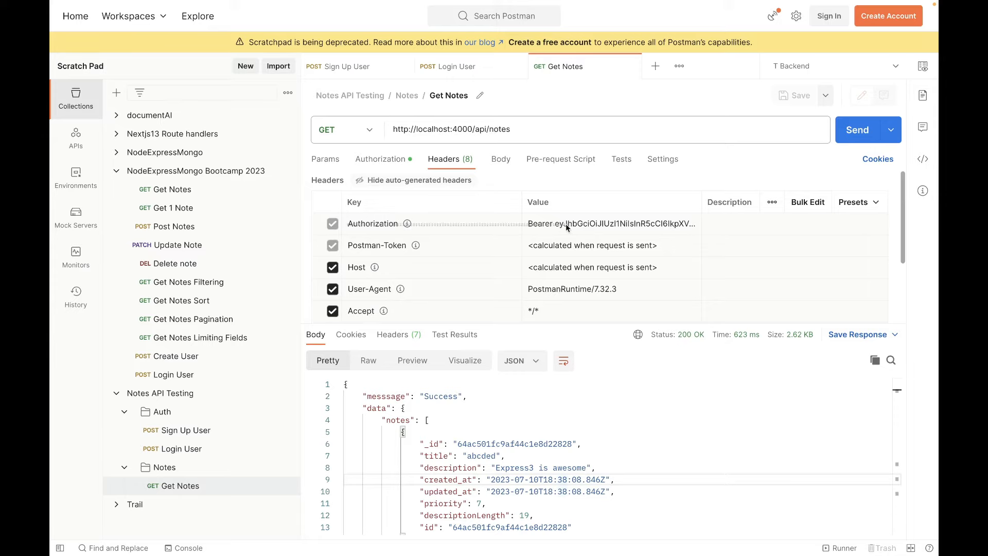
Look through the authorization types available for Get Notes and inspect its bearer token, keeping Bearer Token selected.
click(382, 160)
click(447, 198)
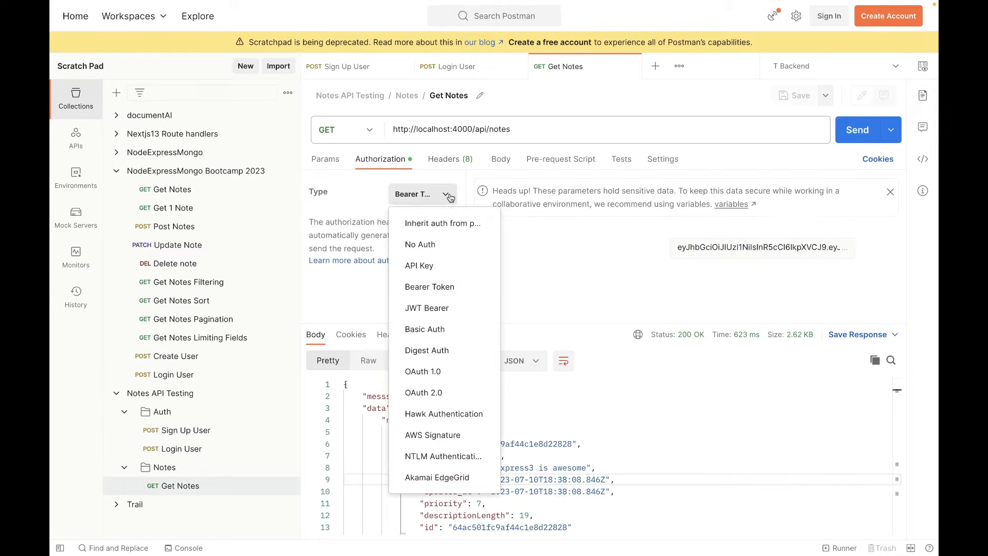
click(531, 299)
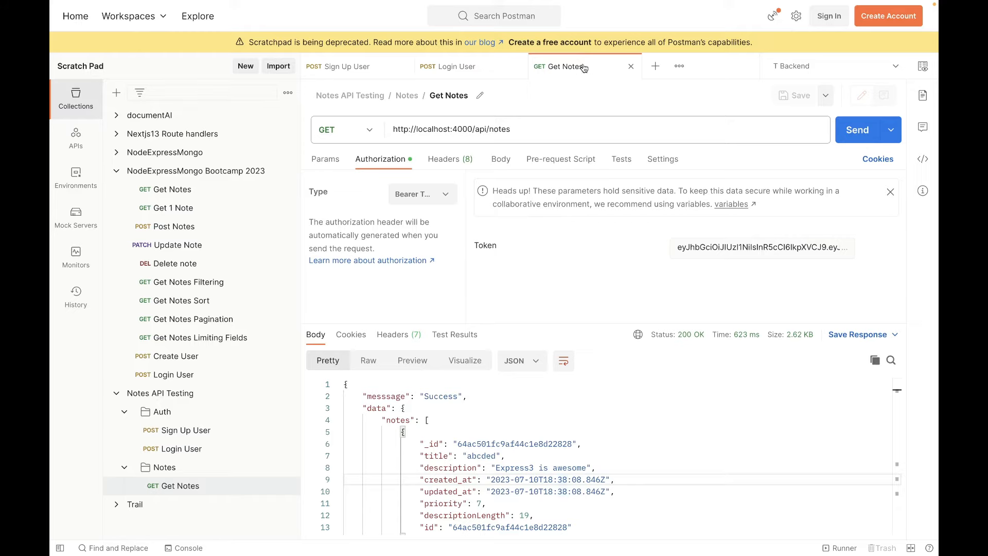
click(446, 194)
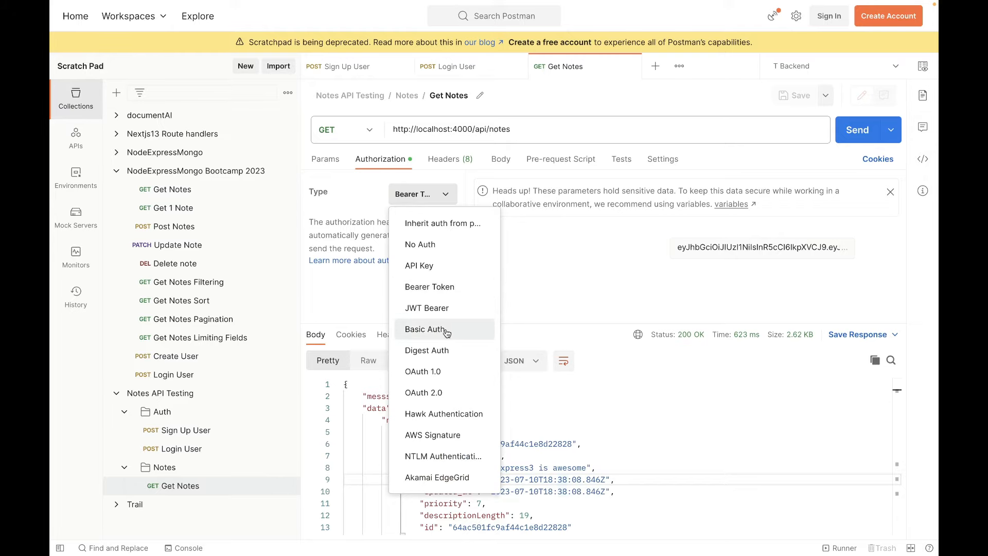
click(581, 256)
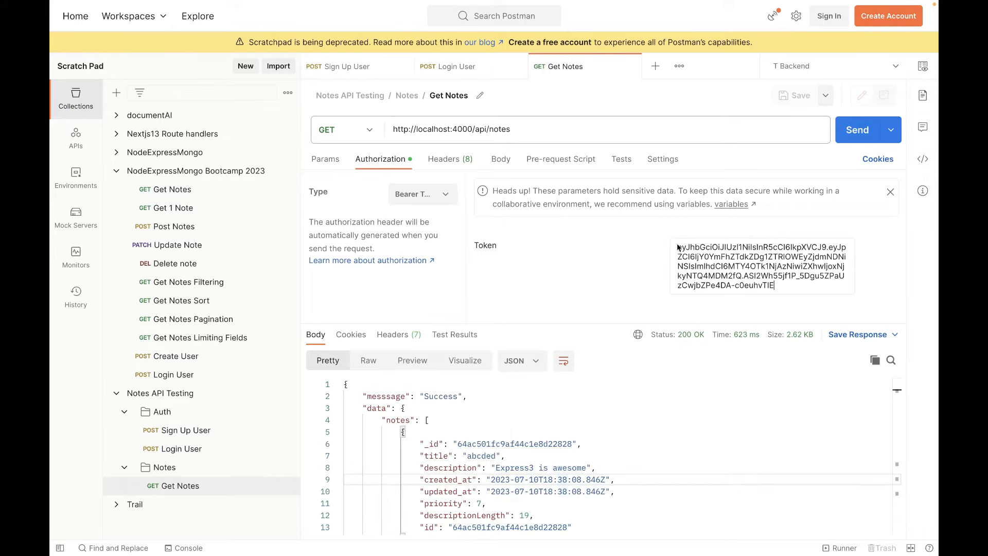
Compare the token in the Login User response with the bearer token set in Get Notes.
click(458, 66)
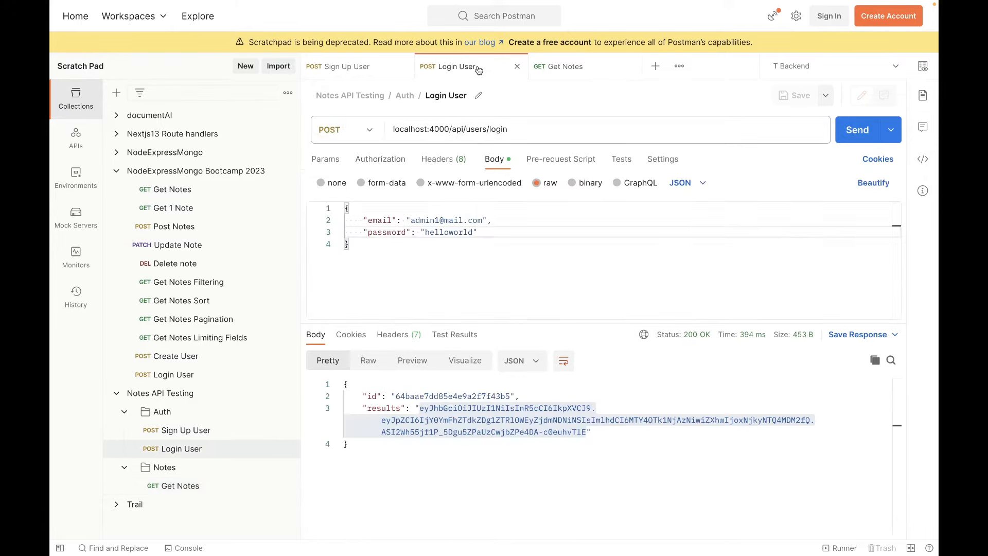
drag(477, 432, 425, 408)
click(587, 75)
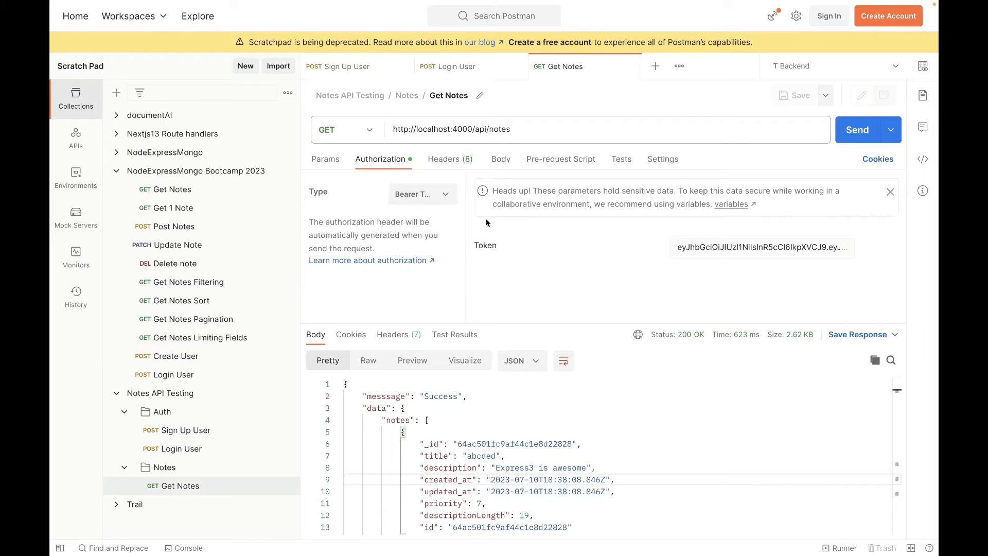
drag(678, 248, 875, 292)
click(573, 260)
Trace the token flow through the Sign Up User and Login User responses to the Get Notes authorization.
click(360, 72)
click(476, 78)
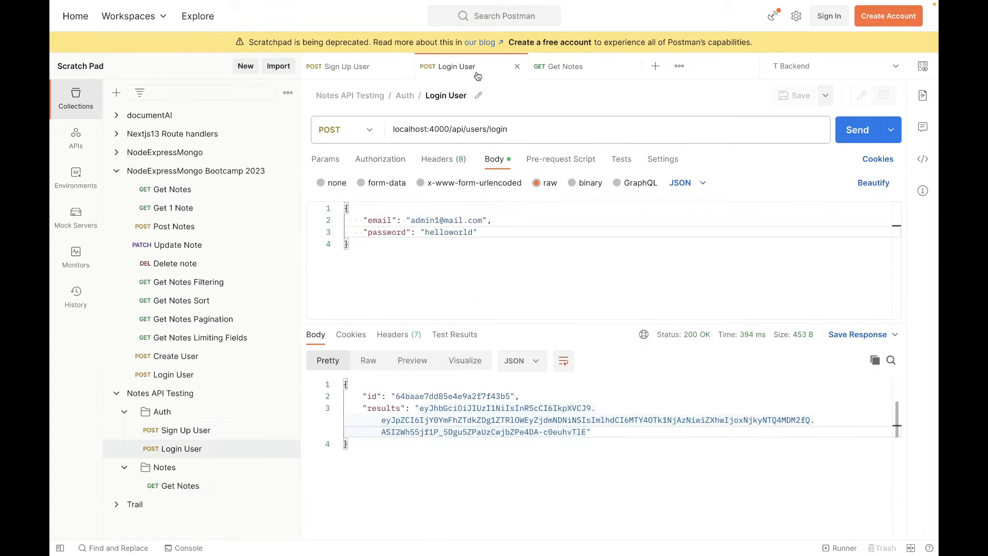
click(368, 74)
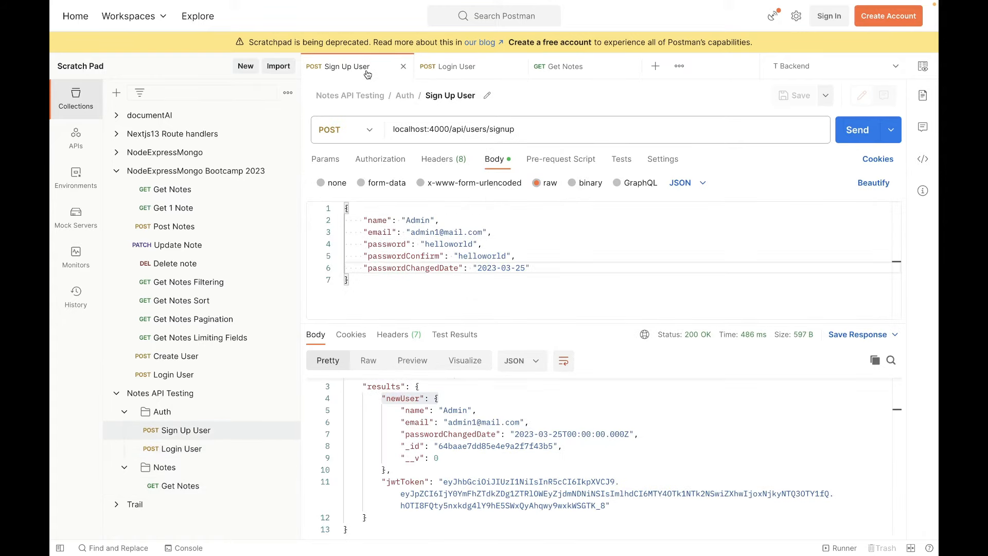
click(471, 73)
click(464, 484)
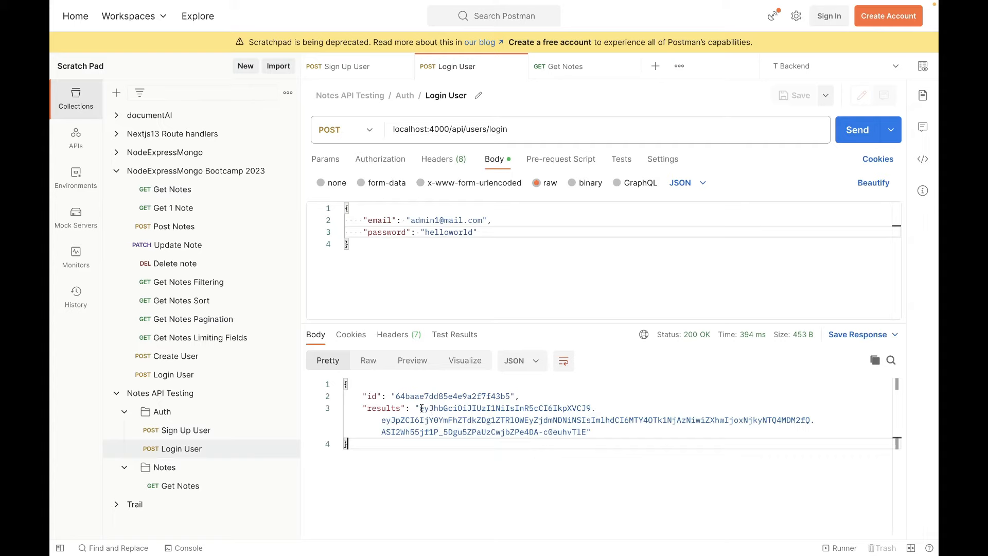
drag(419, 409, 587, 432)
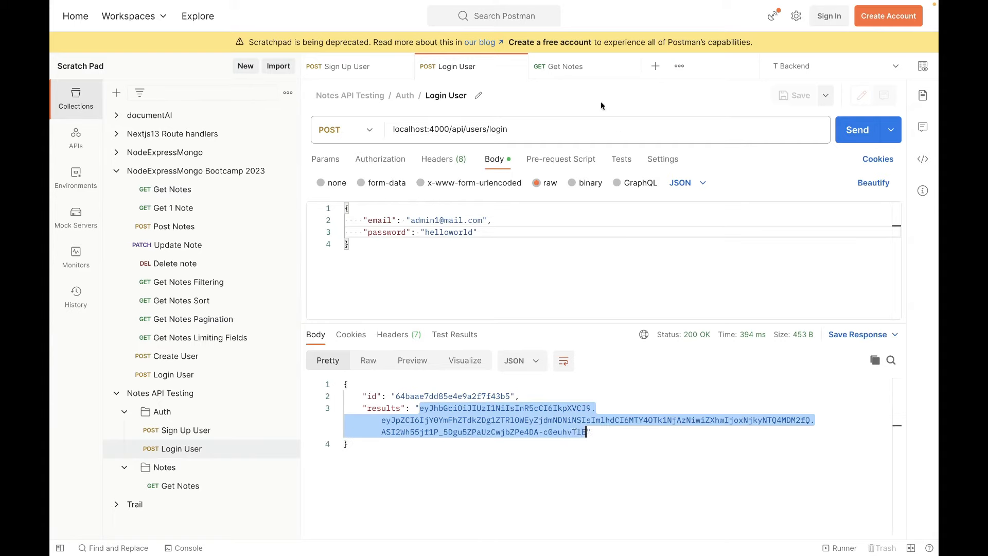
click(575, 69)
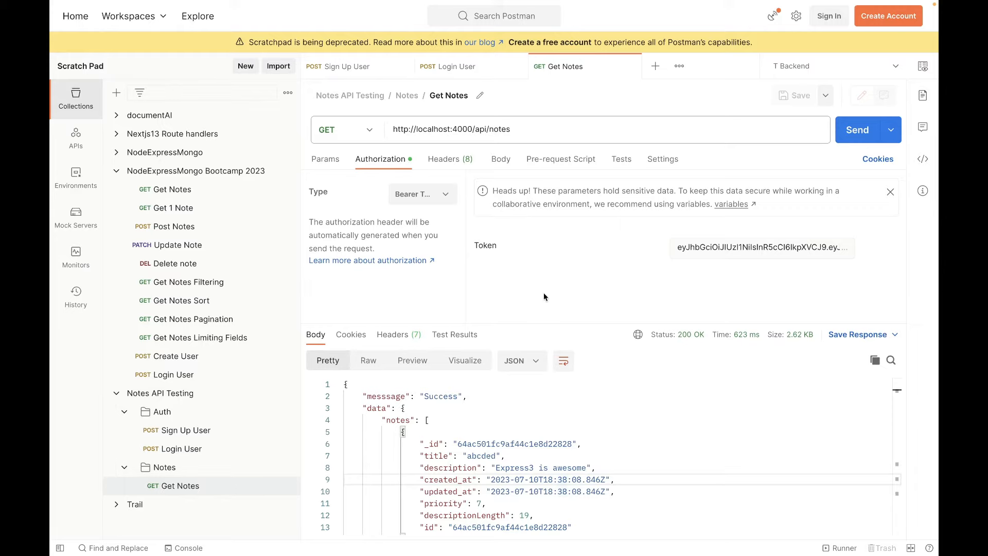
Examine the full request URL of Sign Up User, including its localhost:4000 base address.
click(348, 67)
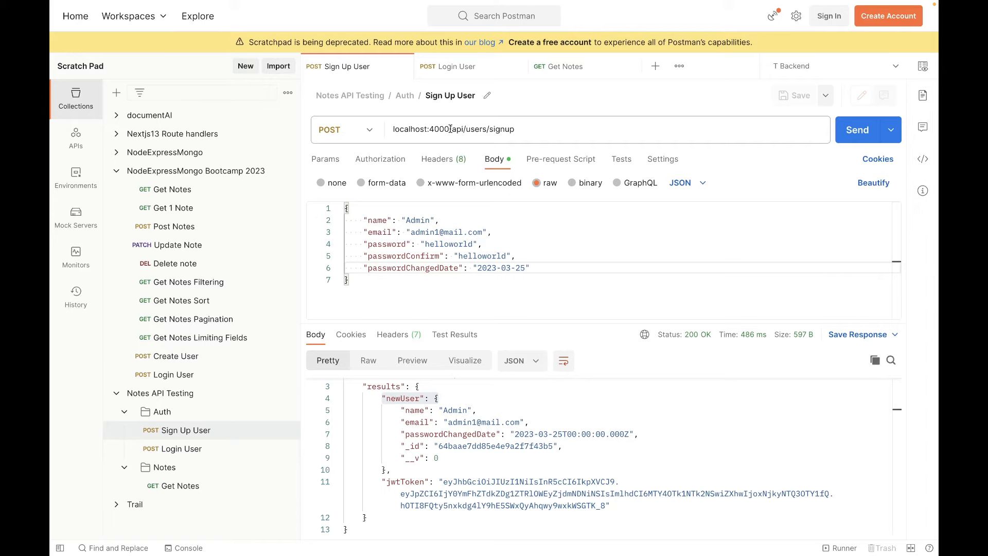
drag(515, 129, 393, 129)
click(479, 280)
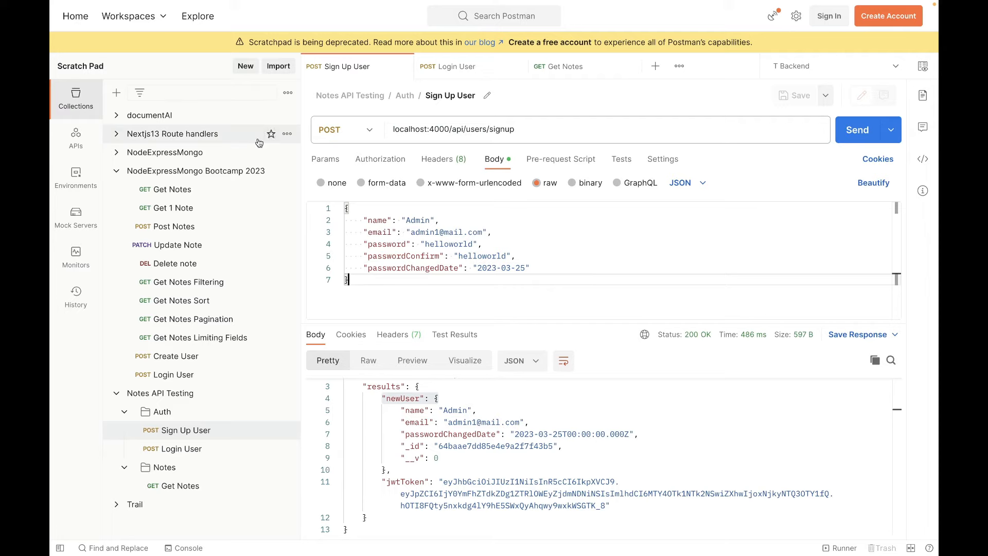
Create a new environment named Note Taking App.
click(78, 178)
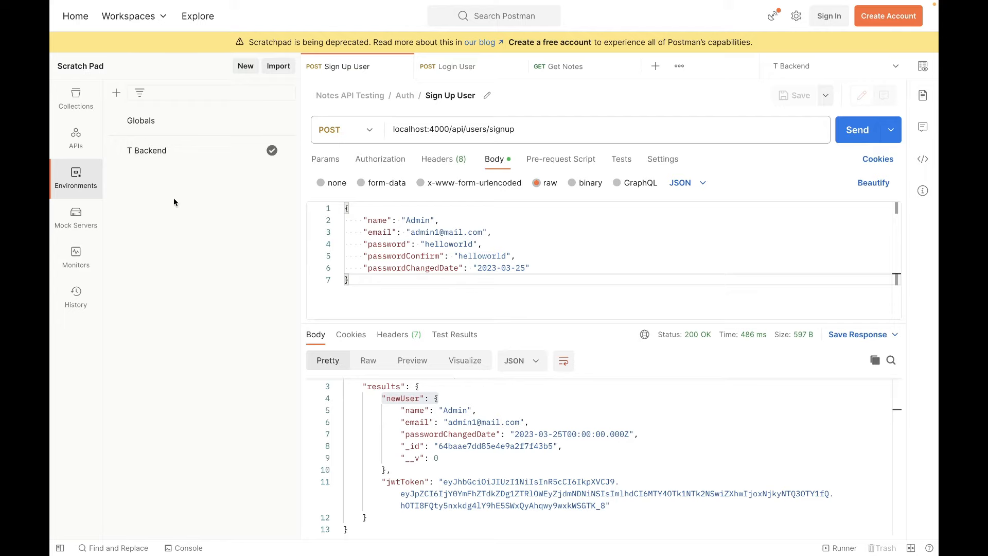
click(116, 93)
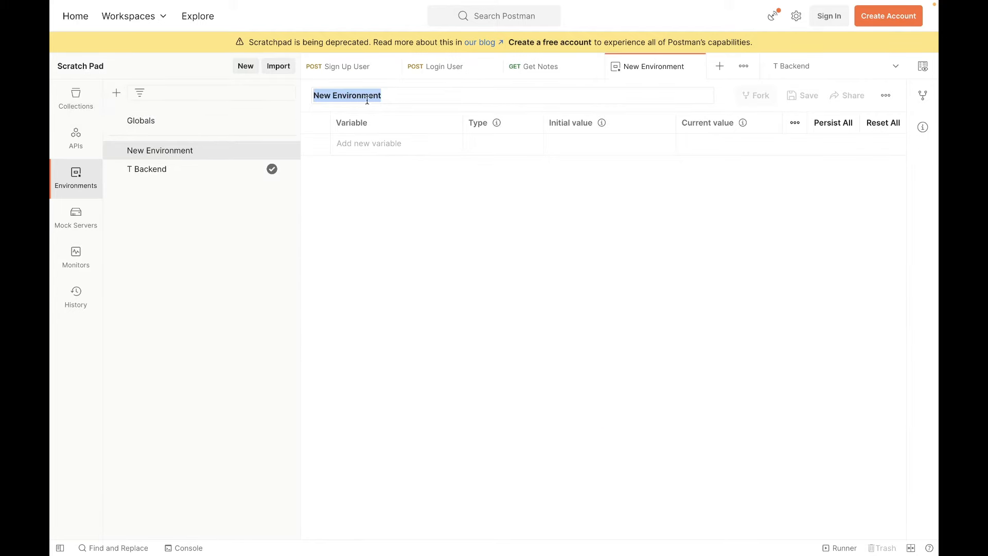
drag(387, 94, 308, 94)
text(Note Taking App)
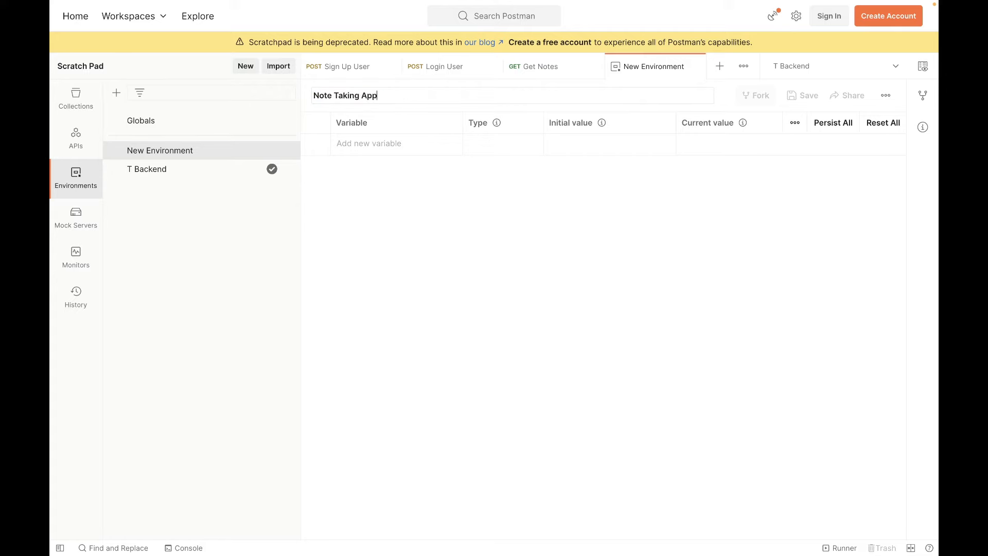
key(Return)
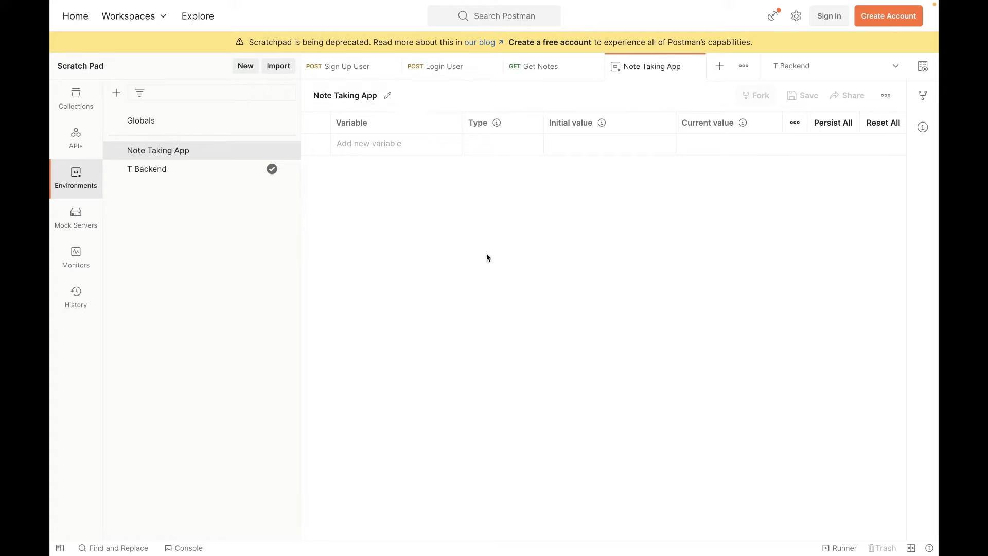
Add a variable named BASE_URL to the Note Taking App environment.
click(393, 143)
text(BASE_)
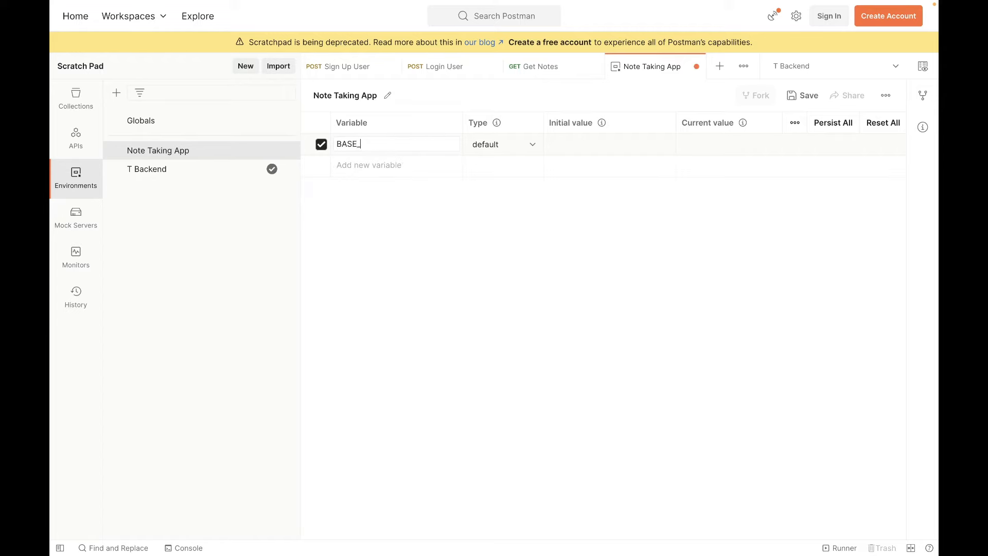
text(URL)
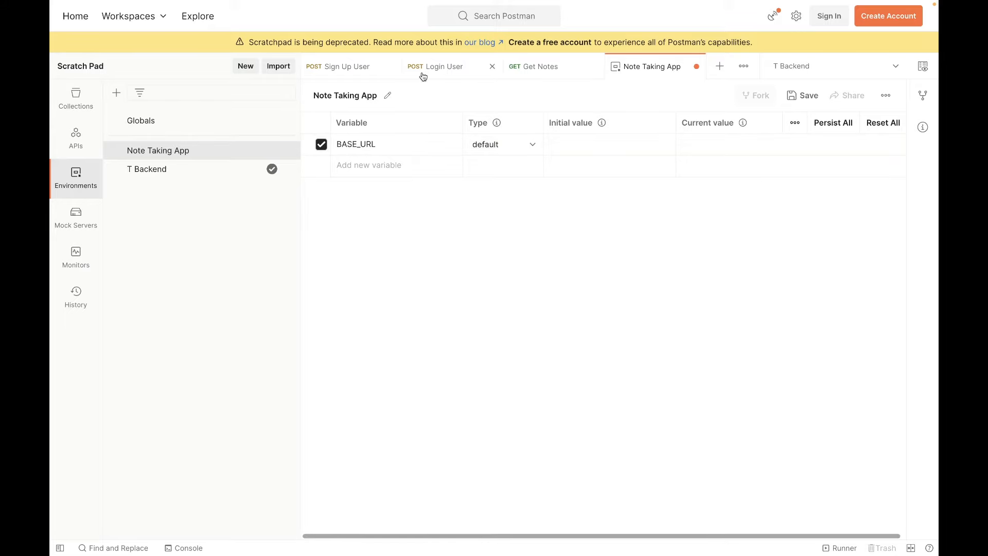
Copy localhost:4000 from the Sign Up User request URL into BASE_URL's initial value and save the environment.
click(356, 67)
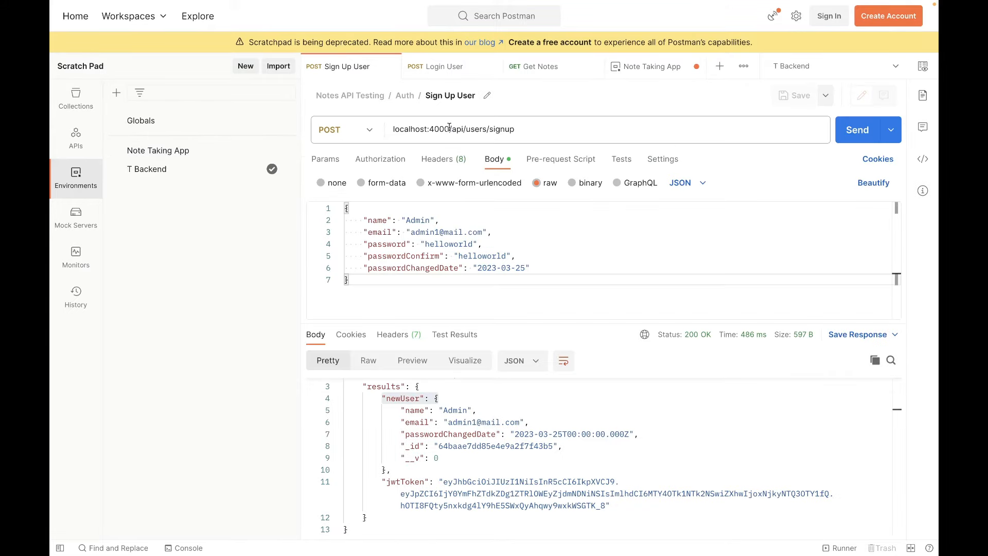
drag(519, 130, 386, 132)
click(387, 132)
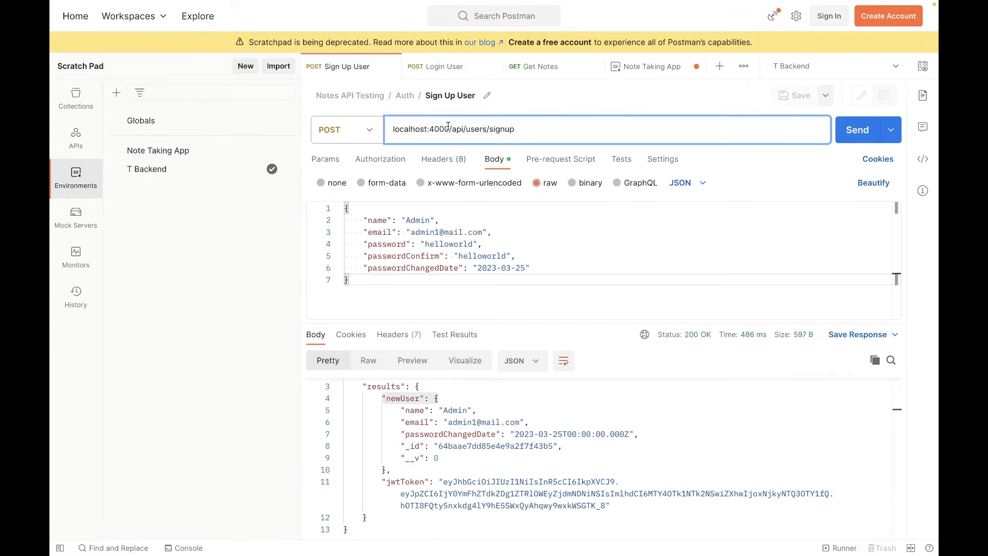
drag(446, 129, 390, 130)
key(ctrl+c)
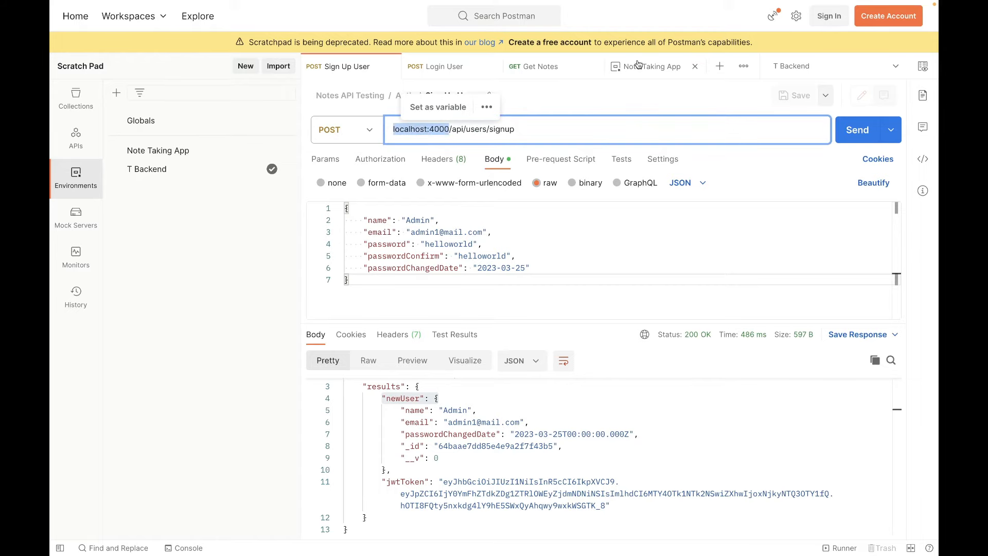
click(653, 67)
click(596, 144)
key(ctrl+v)
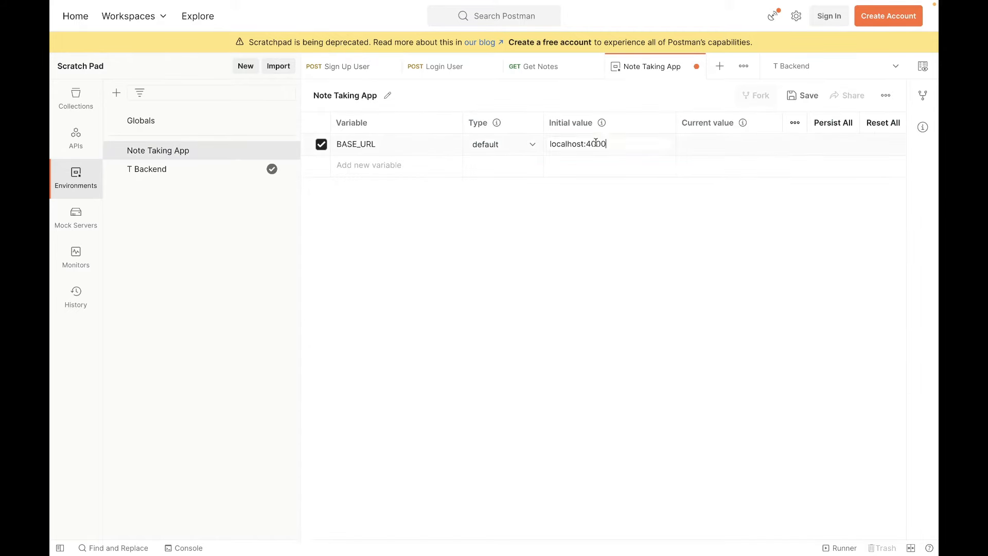
key(ctrl+s)
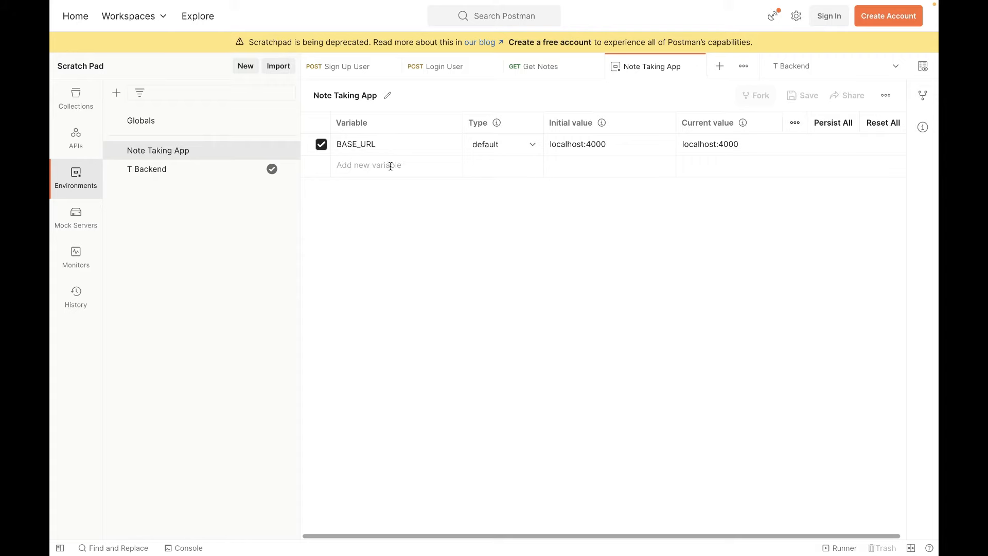
Examine the api segment that follows the base address in the Sign Up User request URL.
click(357, 73)
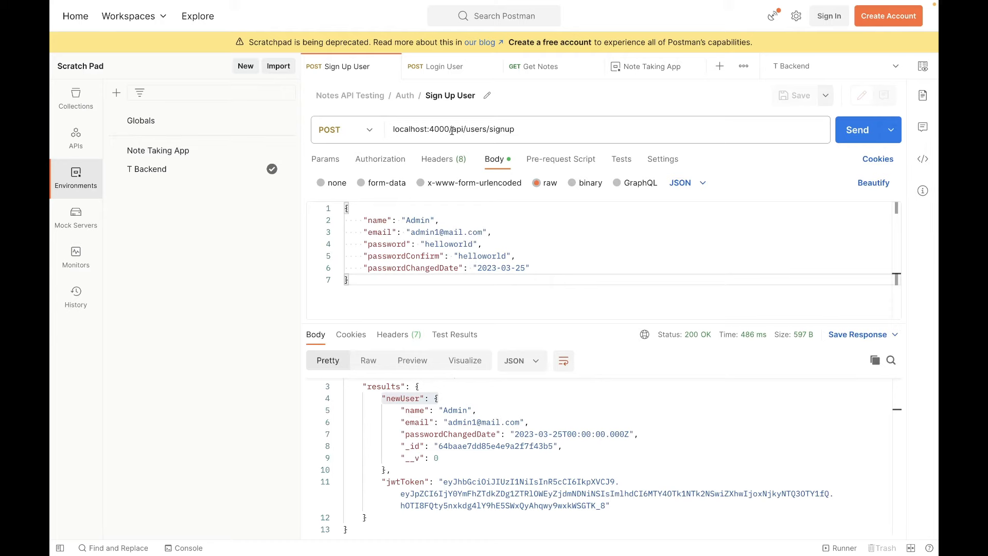
mouse_move(452, 130)
mouse_down()
mouse_move(393, 130)
mouse_move(462, 130)
mouse_up()
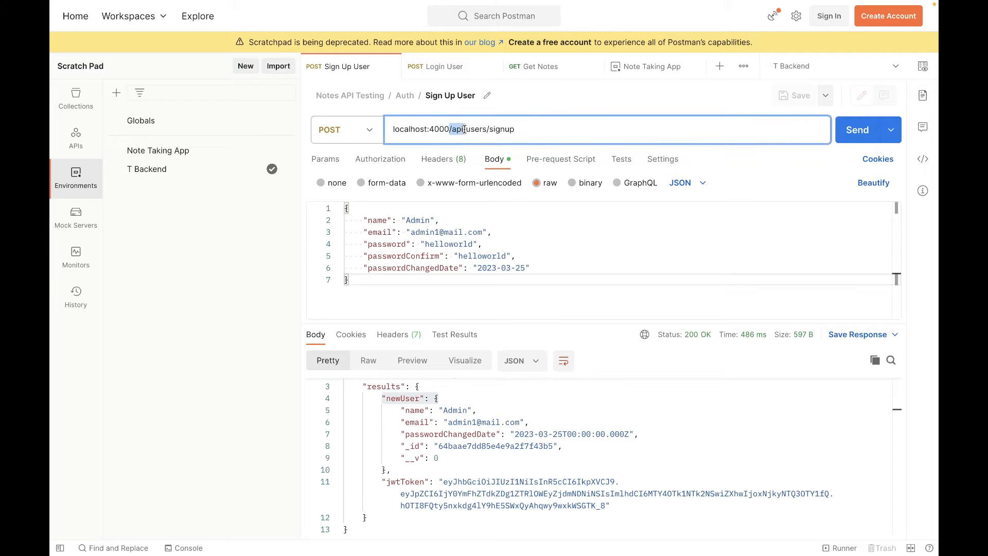
click(464, 132)
drag(453, 129, 464, 129)
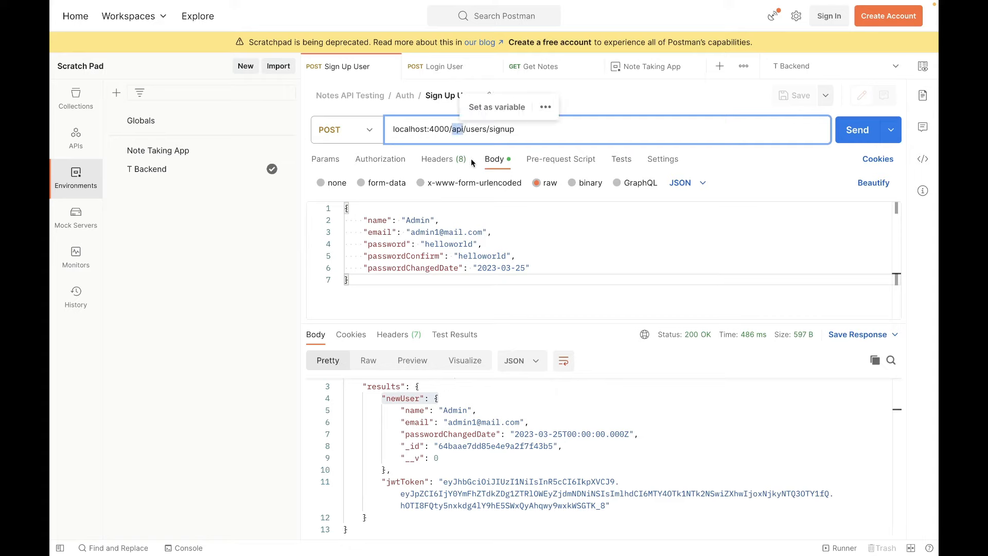
click(453, 129)
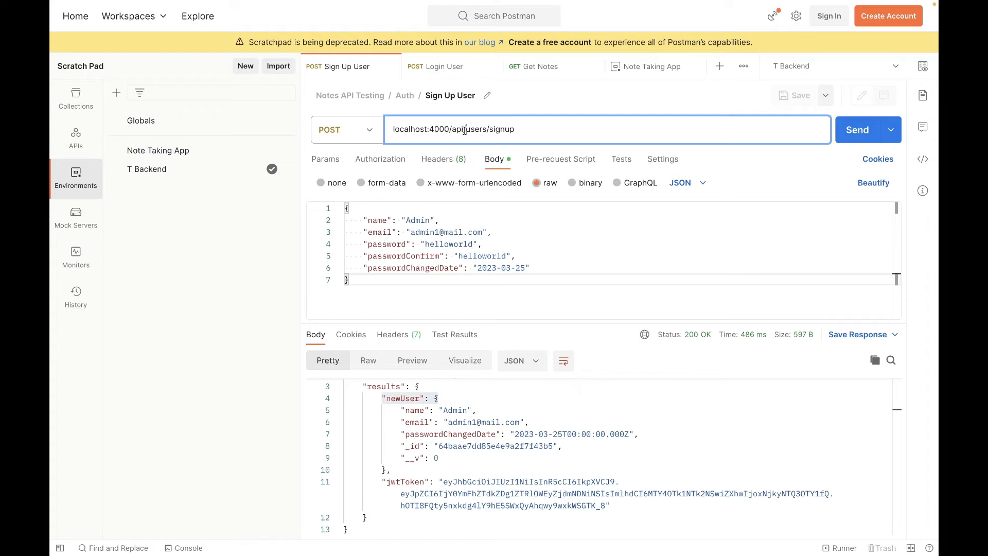
Replace localhost:4000 with {{BASE_URL}} in the Sign Up User request URL and save the request.
click(647, 67)
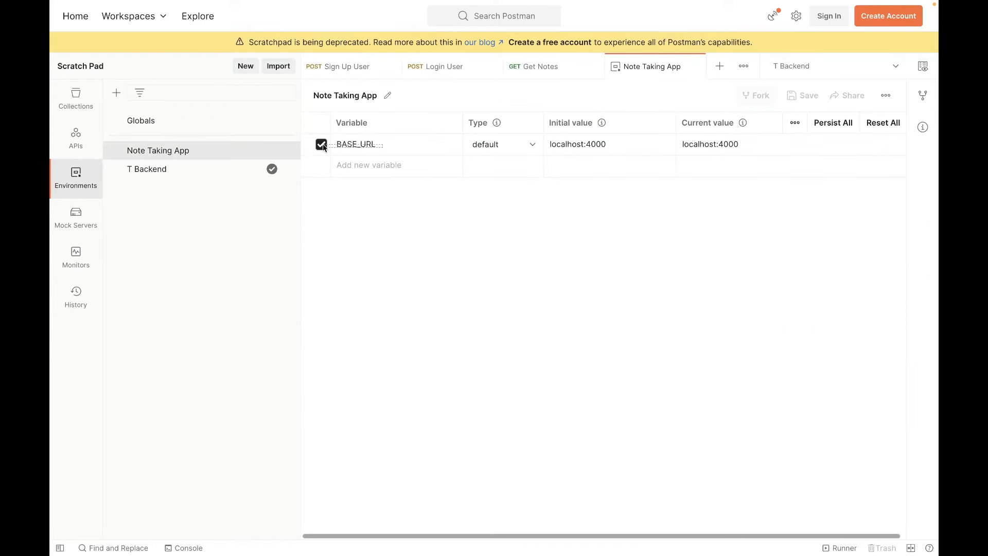
click(366, 143)
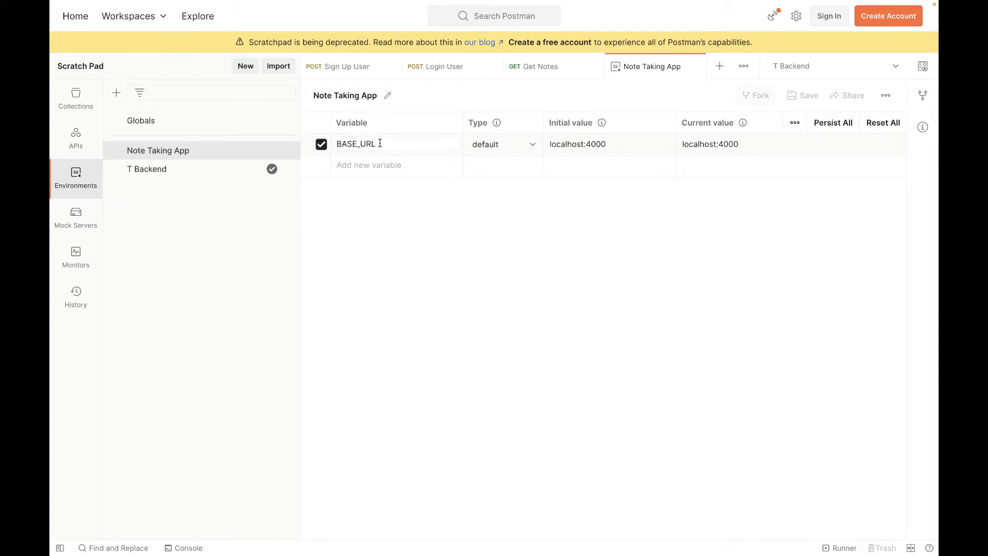
drag(378, 143, 328, 145)
click(344, 69)
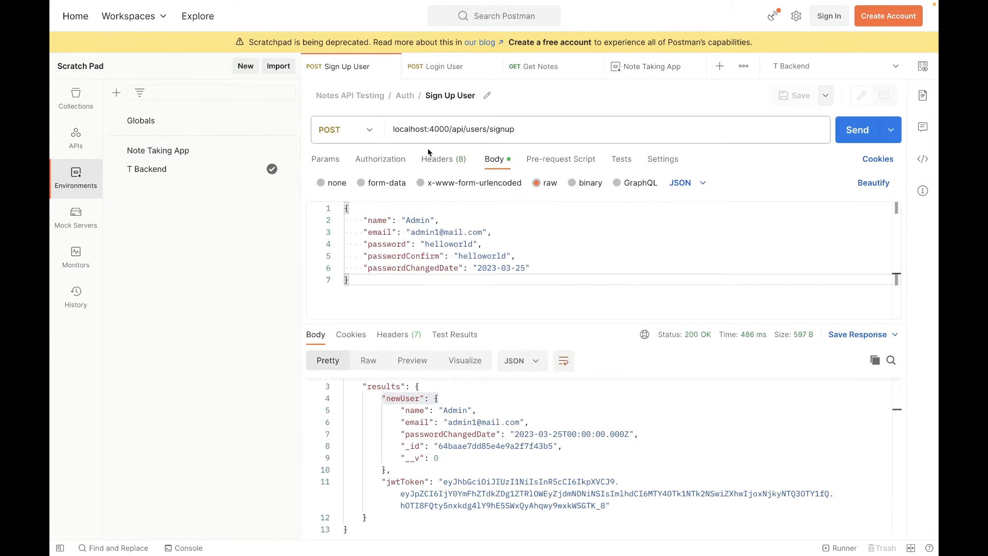
drag(450, 129, 390, 130)
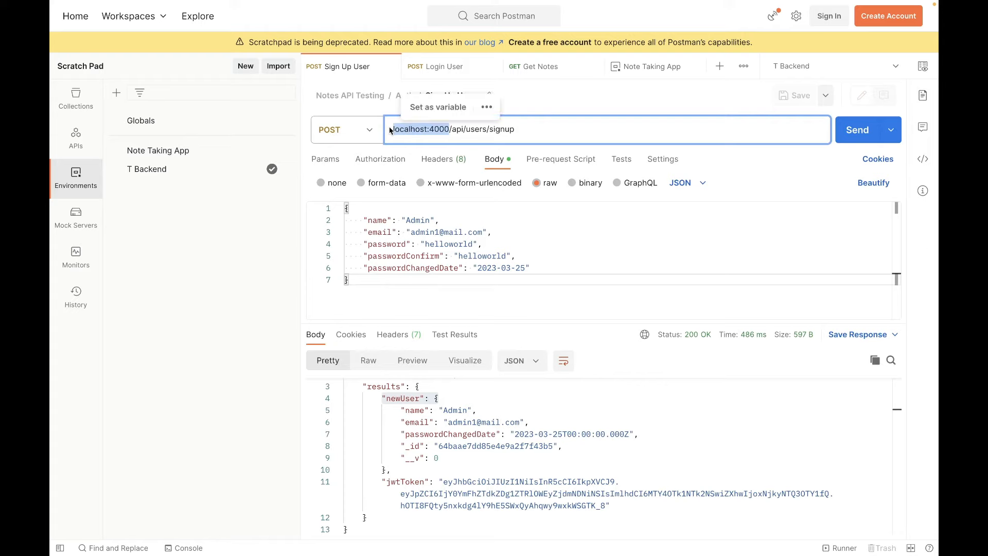
text({{)
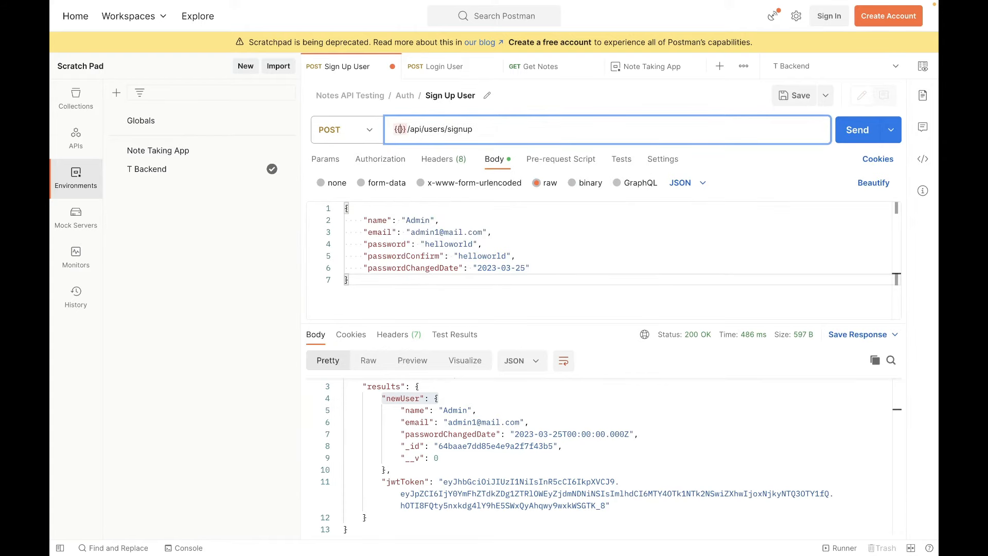
text(BASE_URL)
click(607, 225)
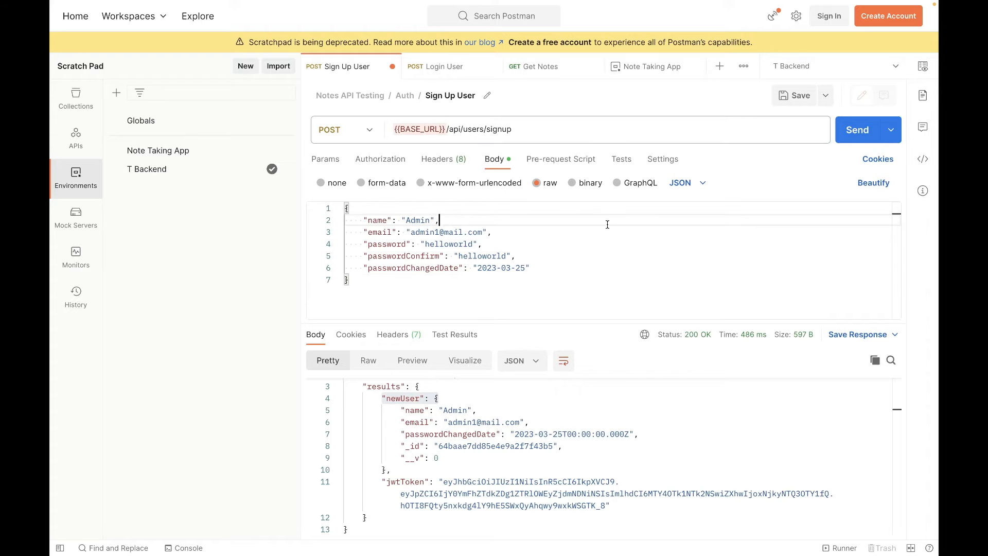
key(ctrl+s)
Copy the {{BASE_URL}} reference over localhost:4000 in the Login User request URL and save the request.
click(420, 128)
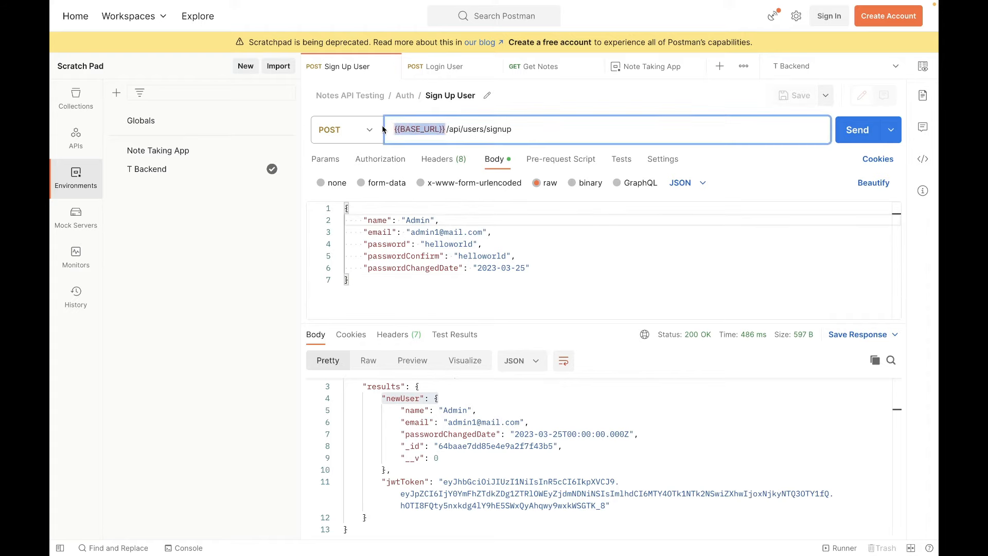
click(445, 66)
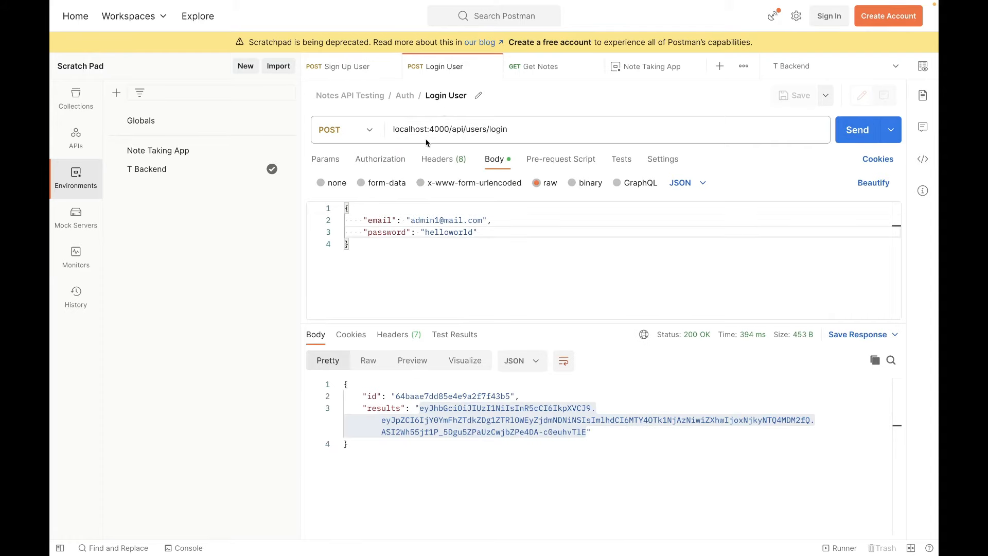
drag(449, 129, 392, 128)
text({{BASE_URL}})
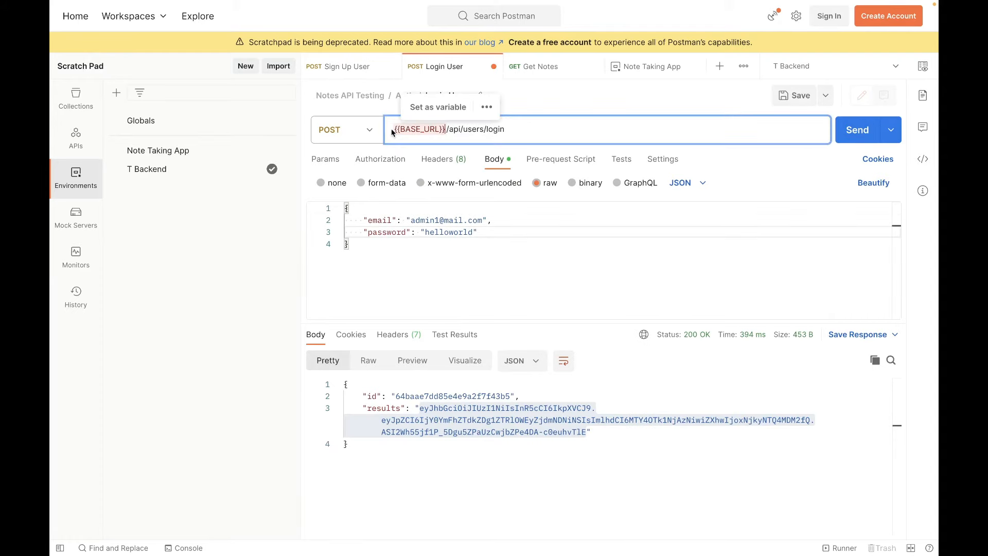
key(ctrl+s)
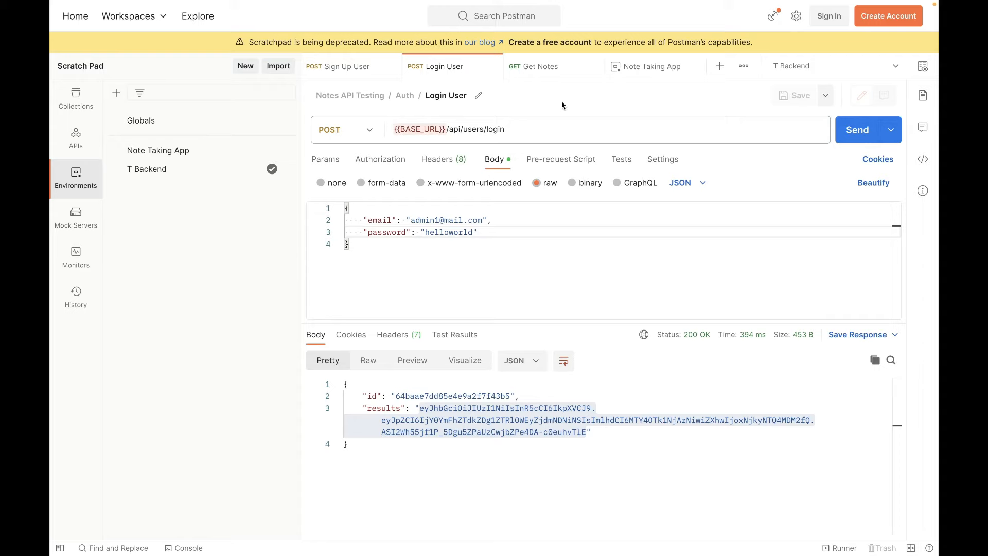
click(536, 67)
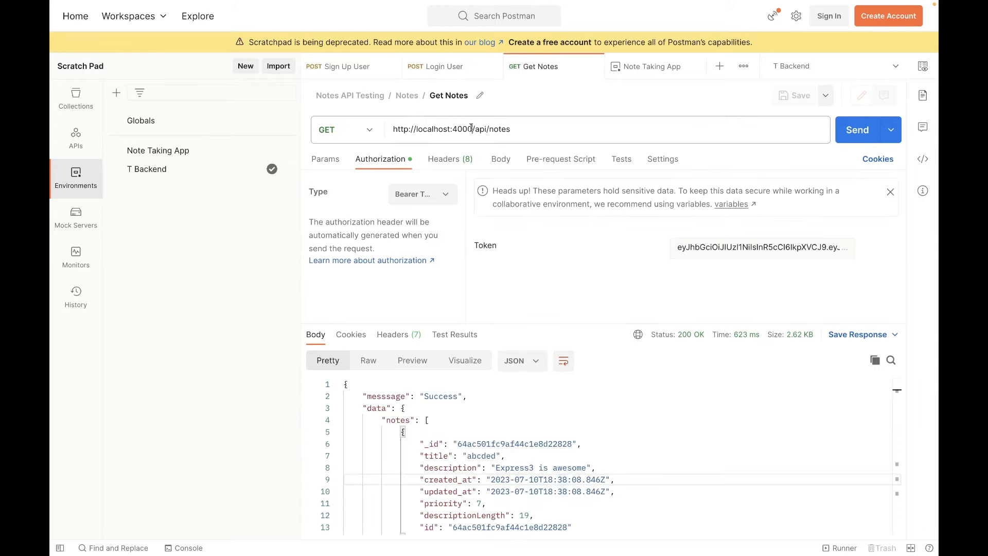
drag(471, 128, 391, 128)
text({{BASE_URL}})
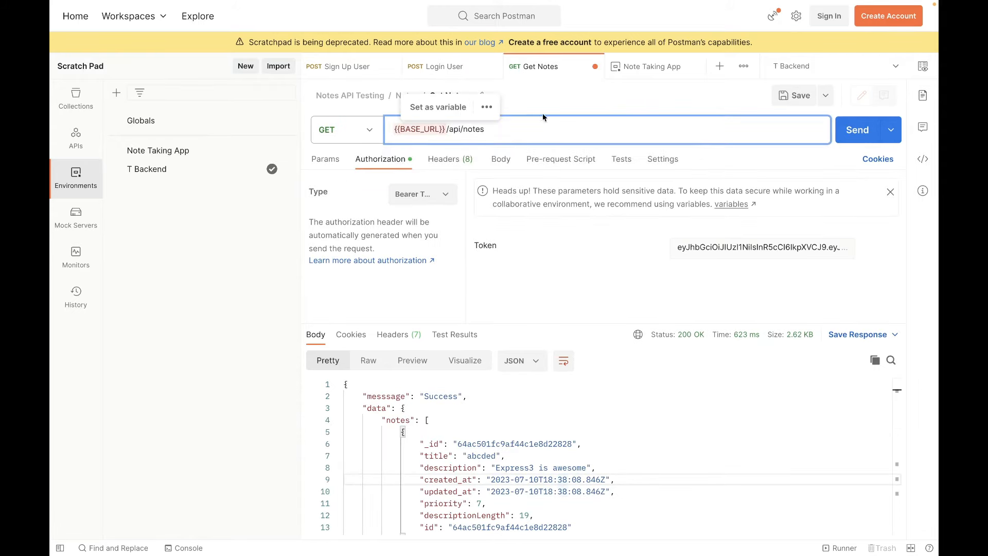
key(ctrl+s)
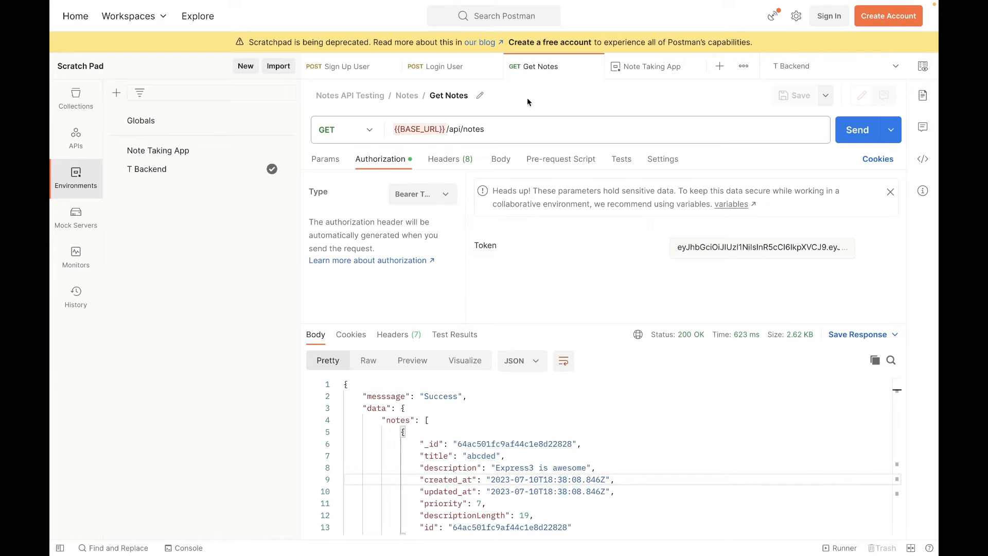
Compare BASE_URL's value in the Note Taking App environment with its reference in the Sign Up User request.
click(658, 68)
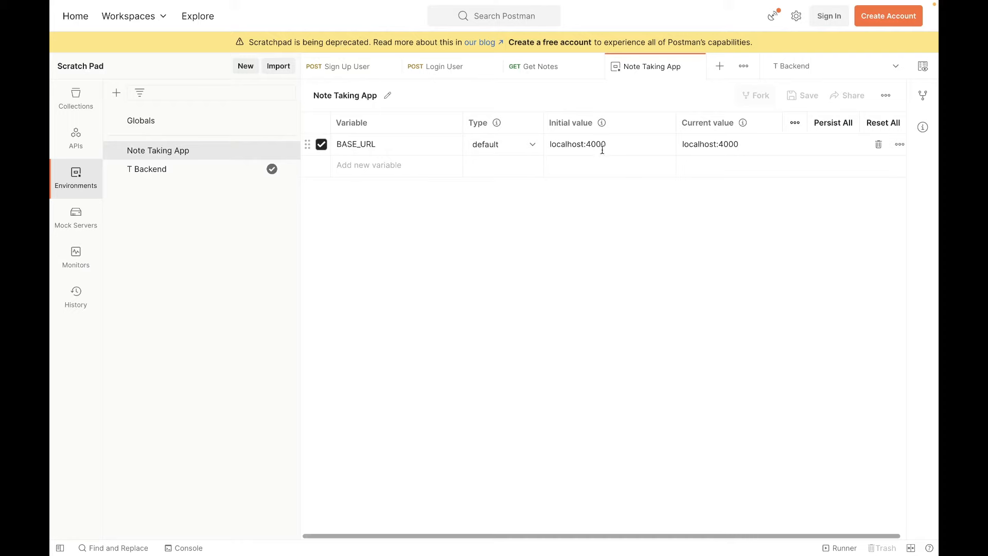
drag(607, 144, 548, 144)
click(568, 210)
click(342, 67)
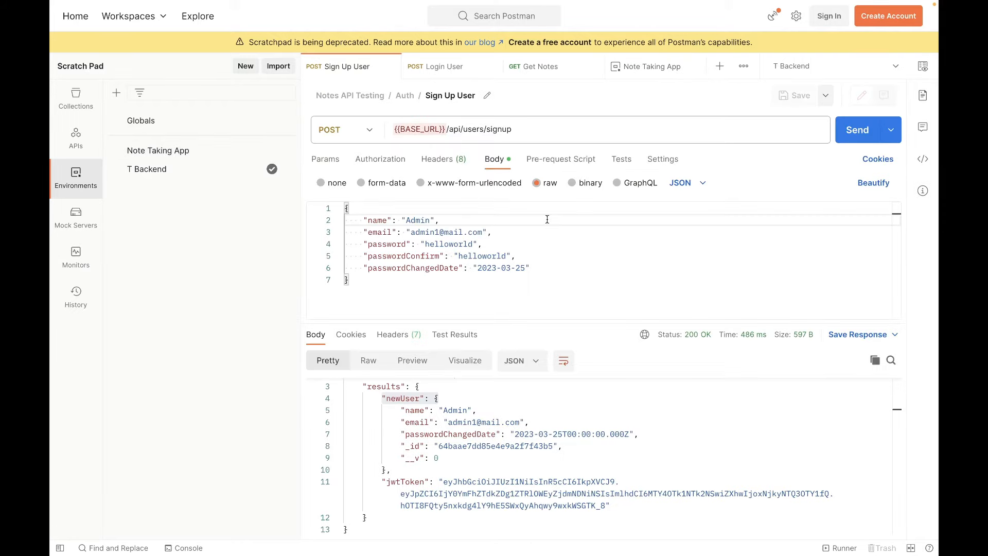
click(682, 258)
key(Up)
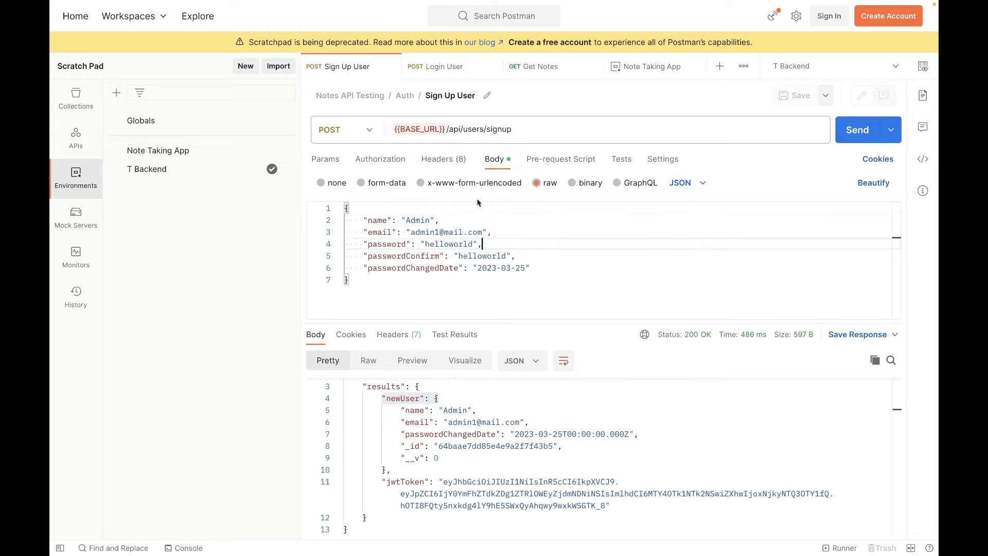
Switch the active environment to Note Taking App.
mouse_move(420, 129)
click(870, 68)
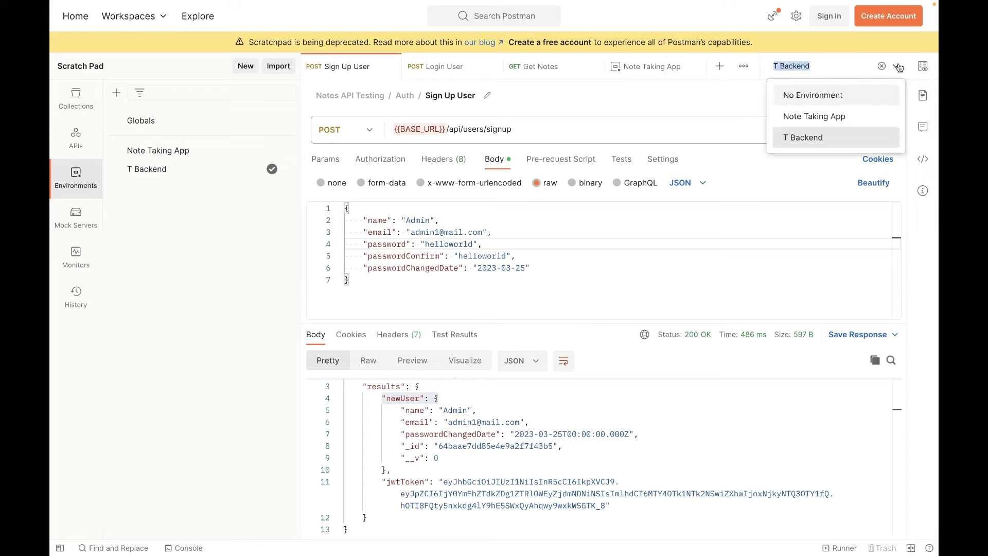
click(817, 117)
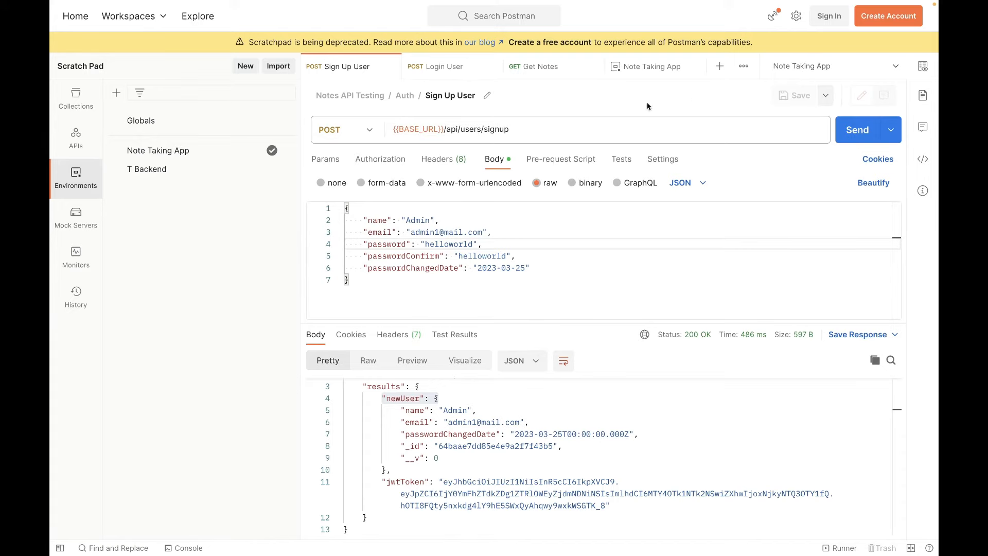
Send the Get Notes request using the {{BASE_URL}} address and inspect the returned notes.
click(452, 70)
click(541, 71)
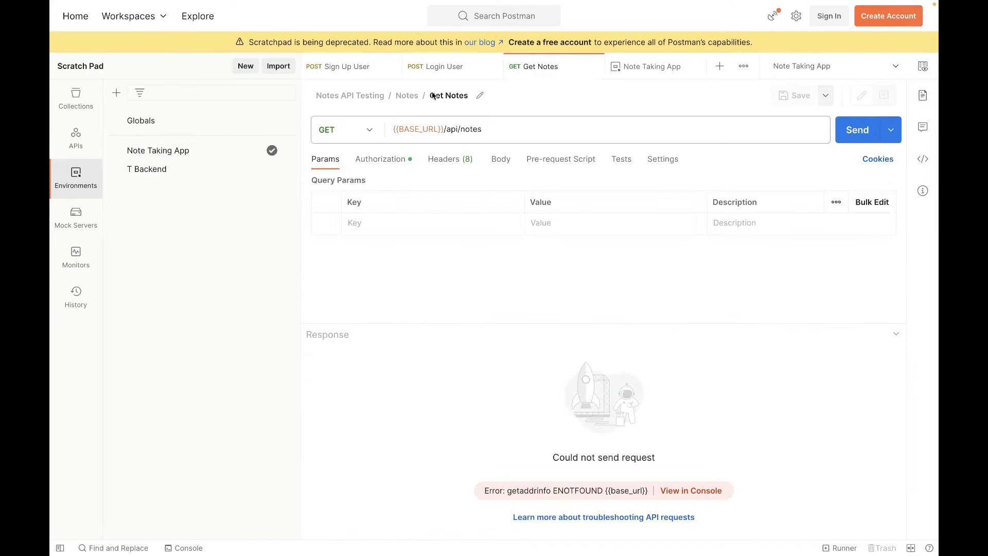
click(856, 132)
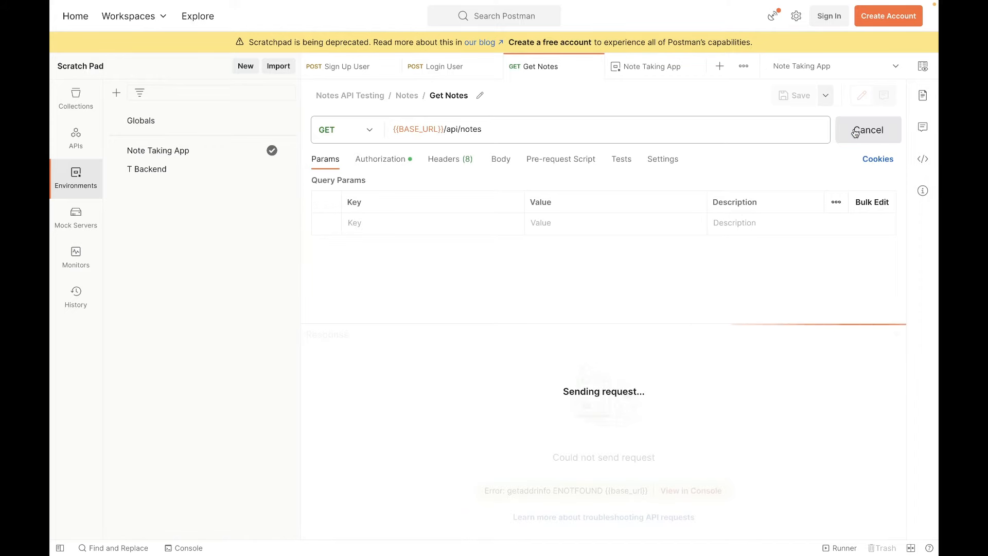
drag(390, 419, 489, 504)
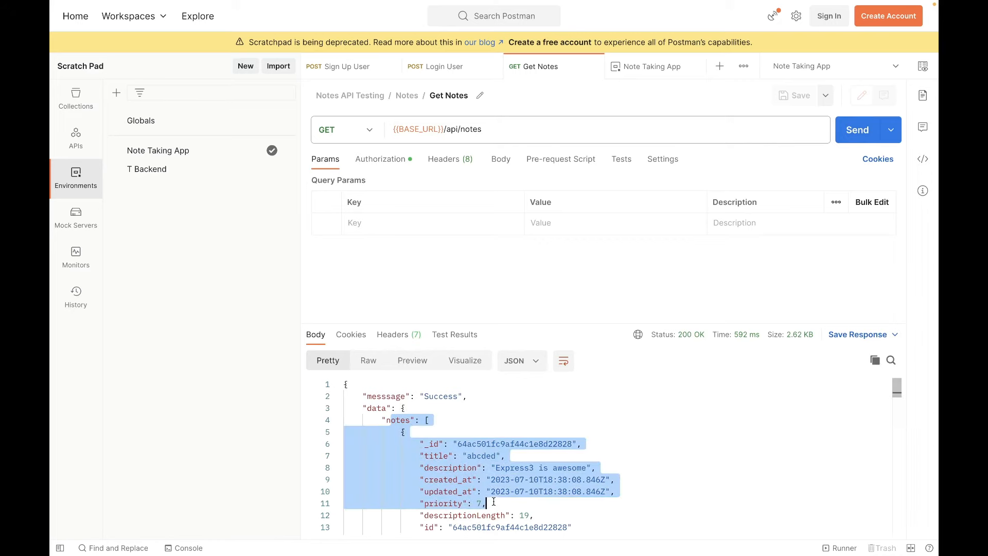
Close the Note Taking App environment and go back to the Get Notes request URL.
click(662, 72)
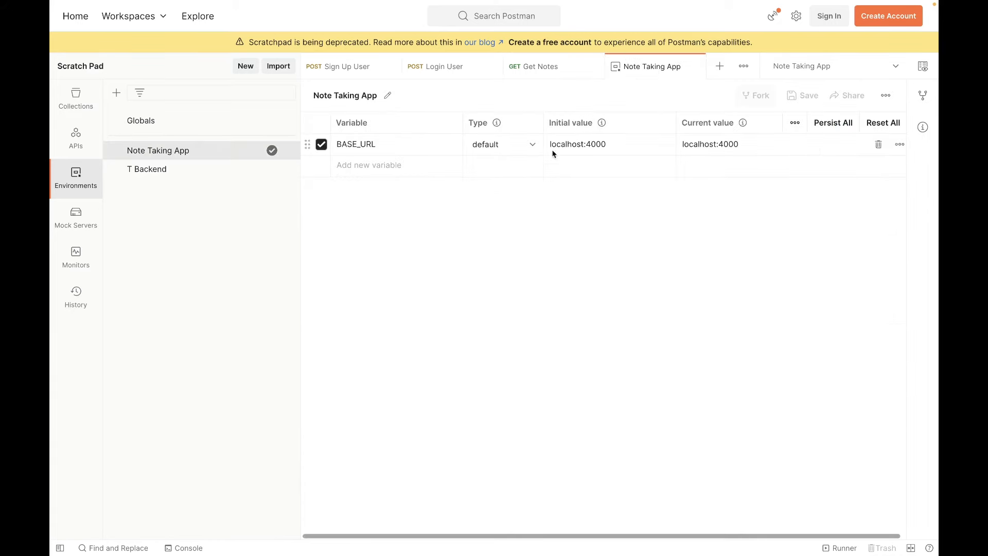
click(696, 69)
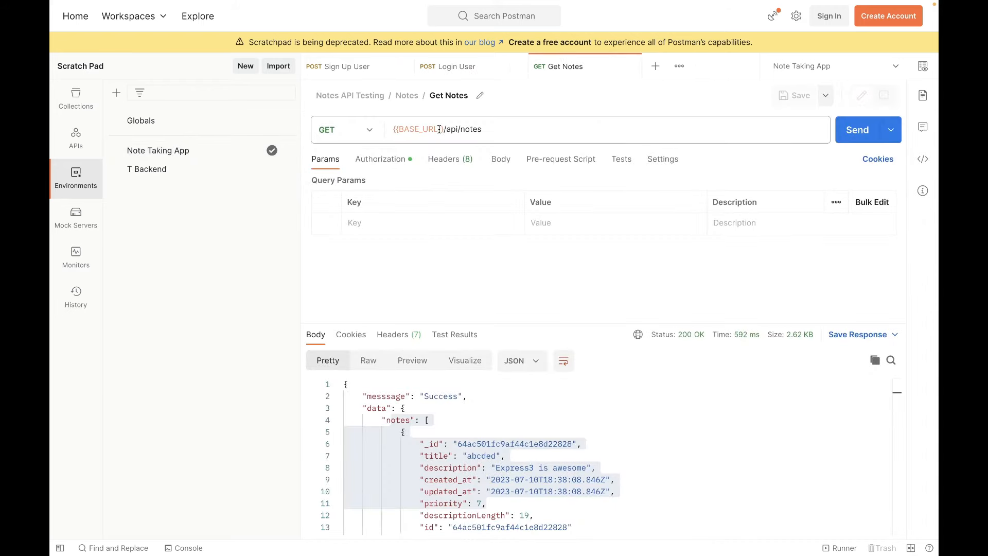
click(391, 132)
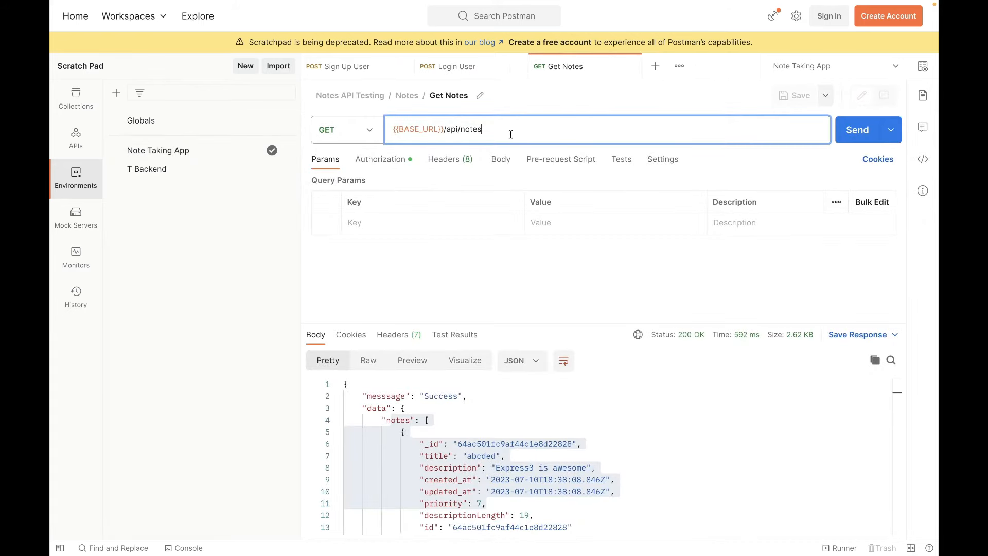
Compare the {{BASE_URL}} reference in the URLs of the Get Notes, Sign Up User and Login User requests.
drag(446, 130, 461, 130)
click(484, 129)
click(381, 71)
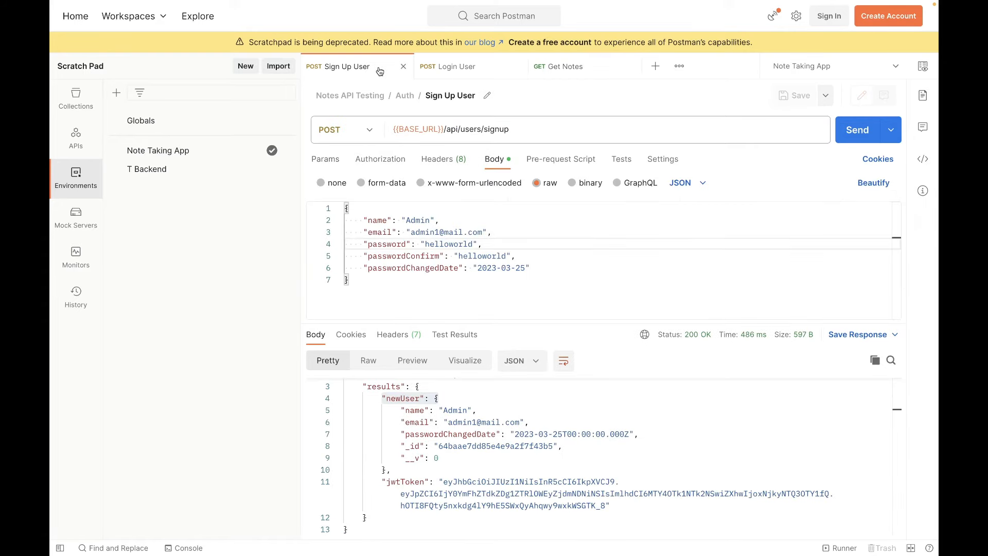
click(452, 77)
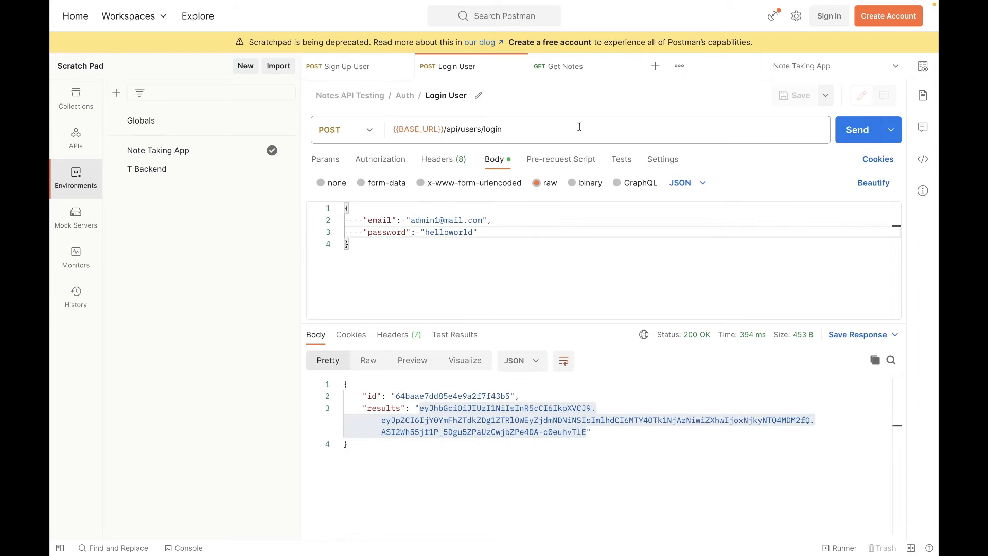
drag(444, 130, 384, 129)
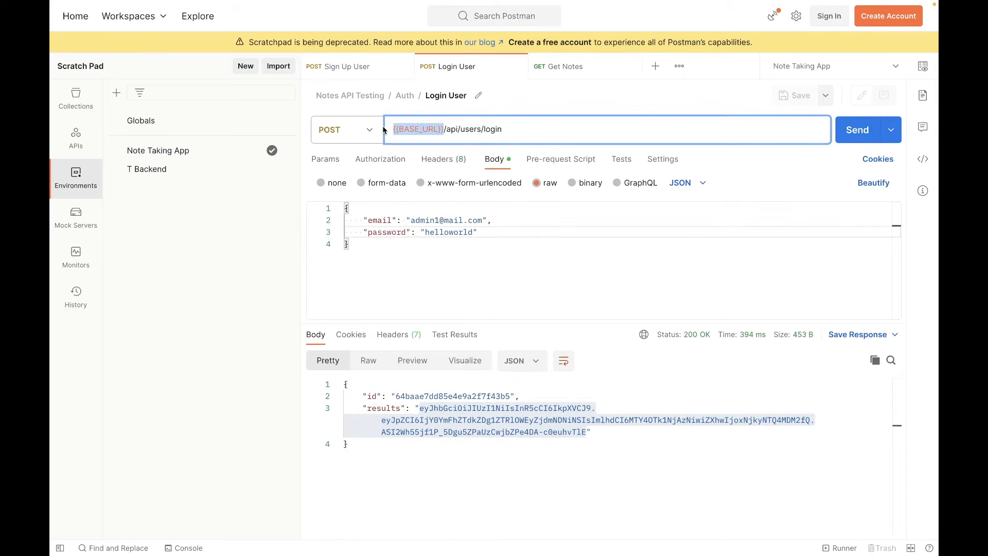
click(517, 232)
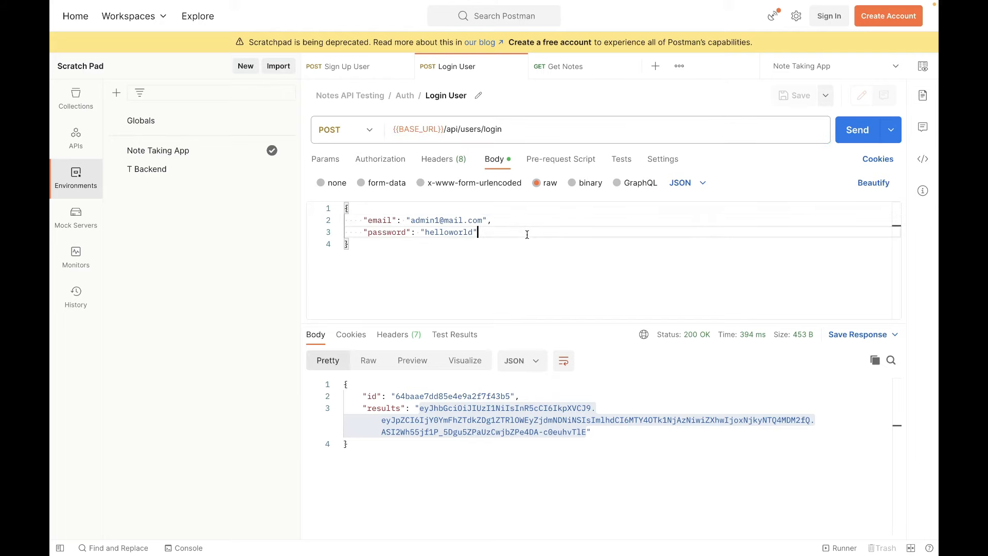
Examine where the token sits in the Login User response and in the Sign Up User response.
click(552, 453)
drag(587, 432, 419, 409)
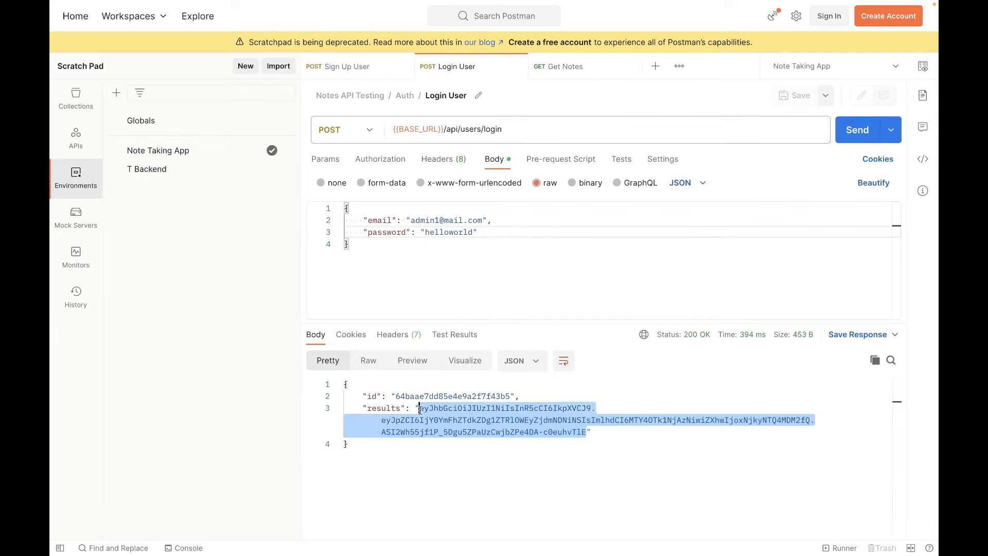
click(587, 71)
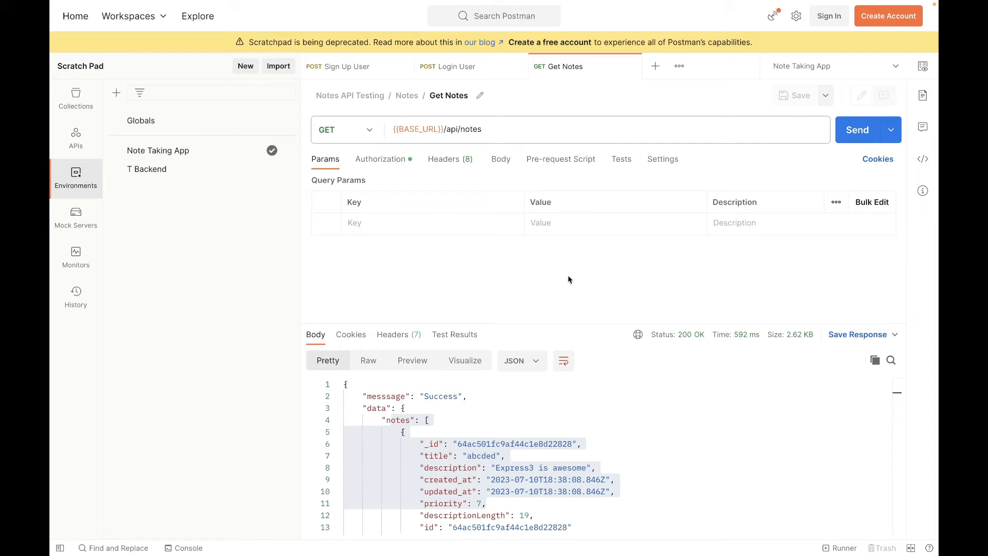
click(354, 77)
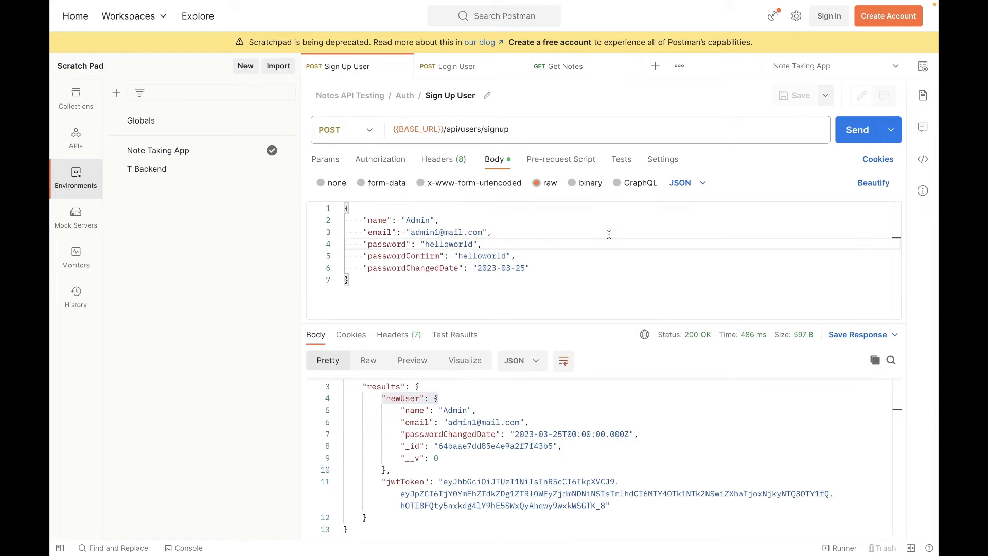
drag(439, 482, 651, 517)
click(650, 507)
double_click(410, 481)
scroll(407, 474, up, 1)
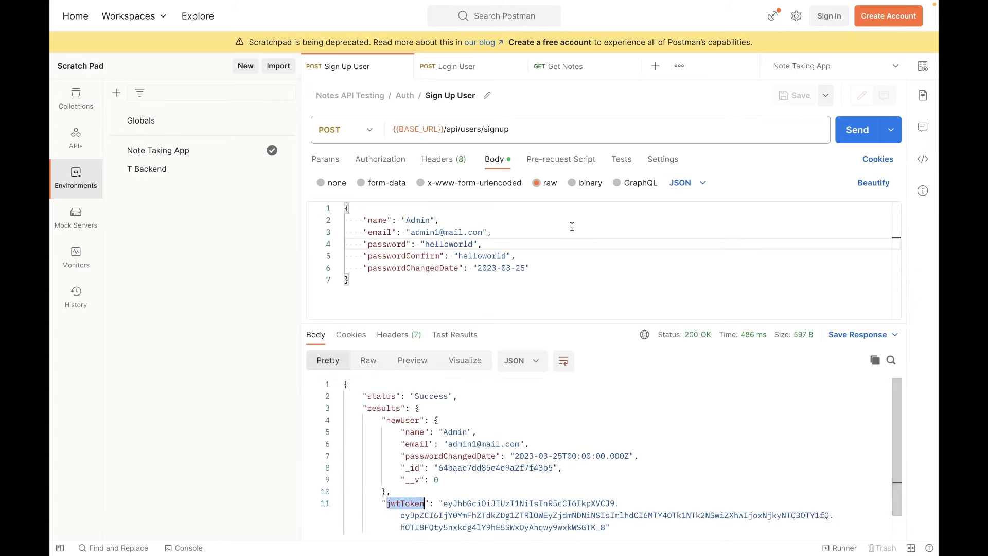
Start a test script for the Sign Up User request with an if block that checks pm.response.code == 200.
click(621, 159)
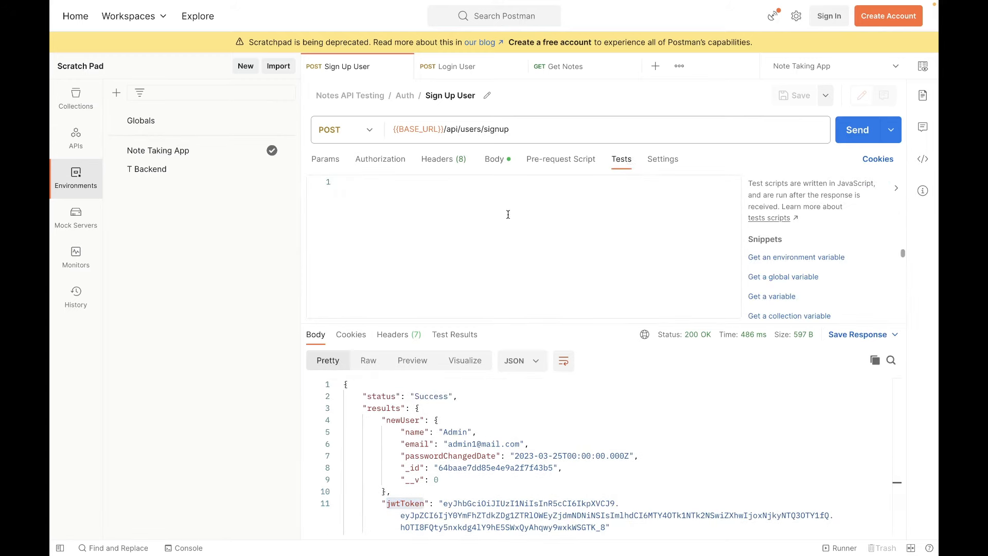
click(353, 267)
text(if(p)
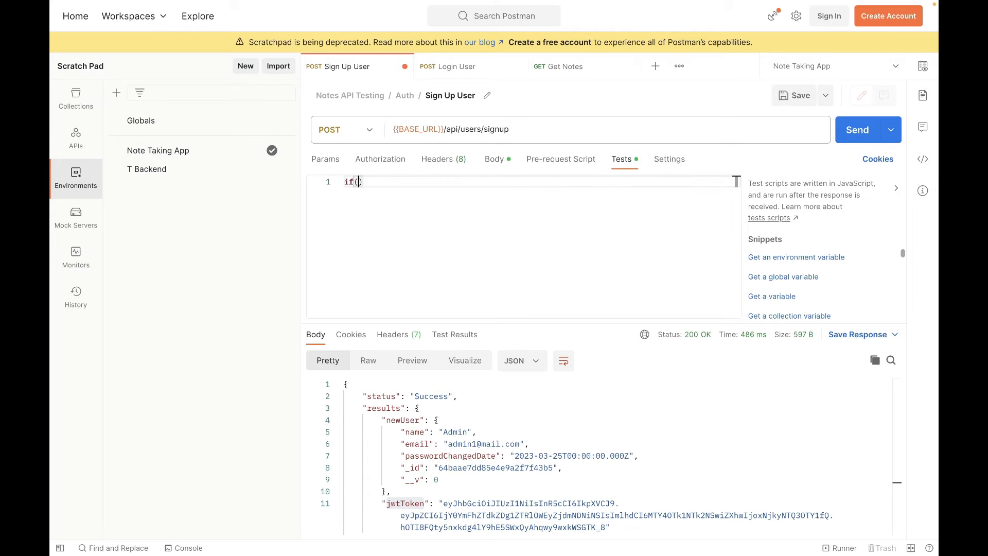
text(m.res)
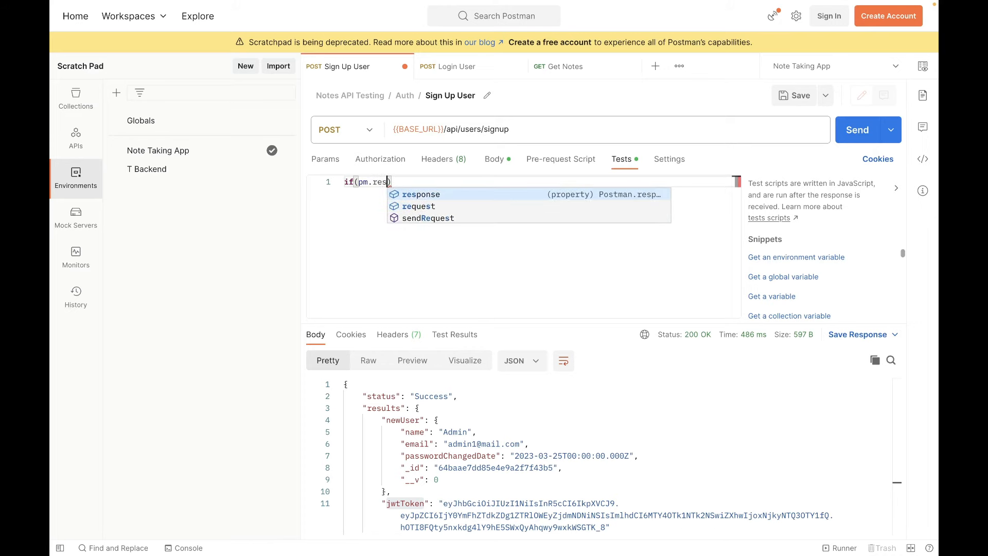
key(Return)
text(.c)
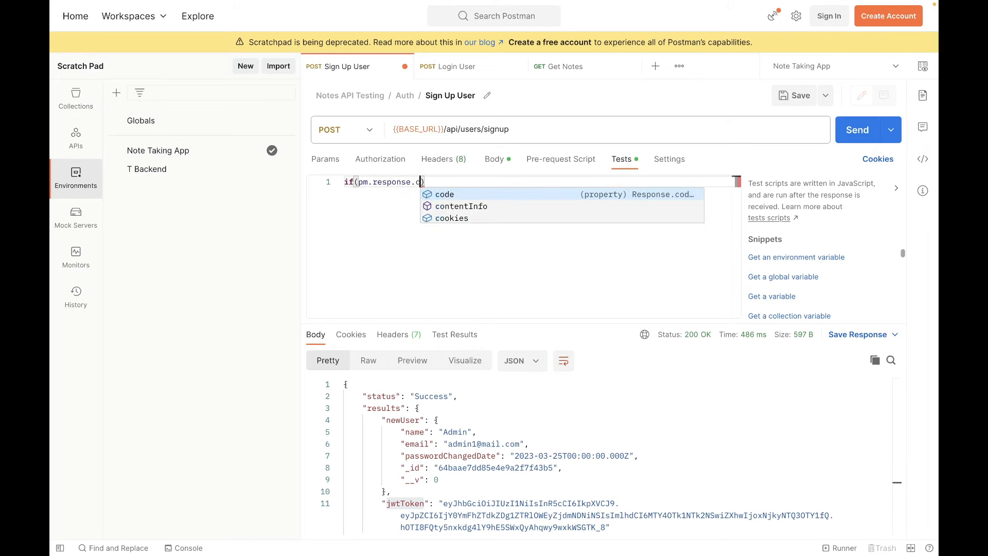
key(Return)
text(== 200)
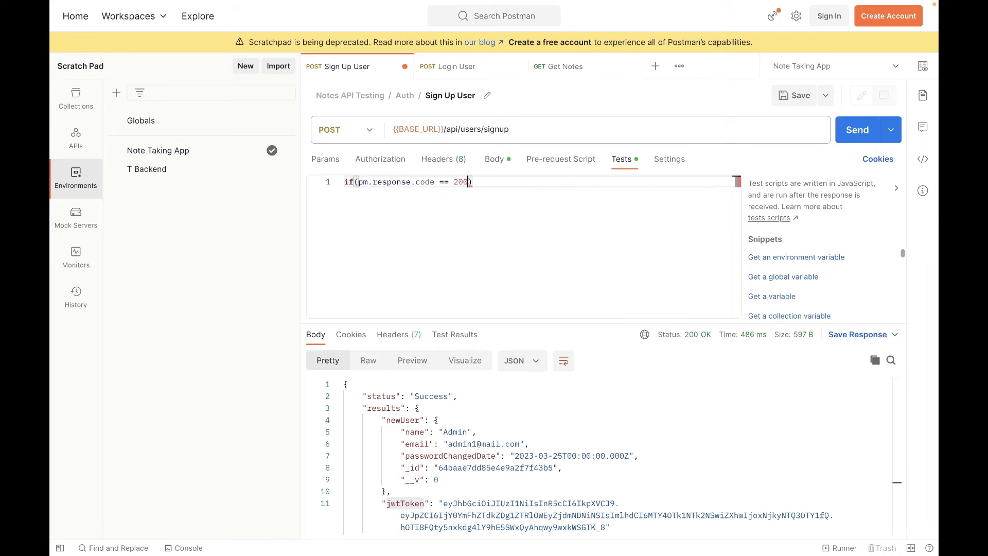
text() {)
key(Return)
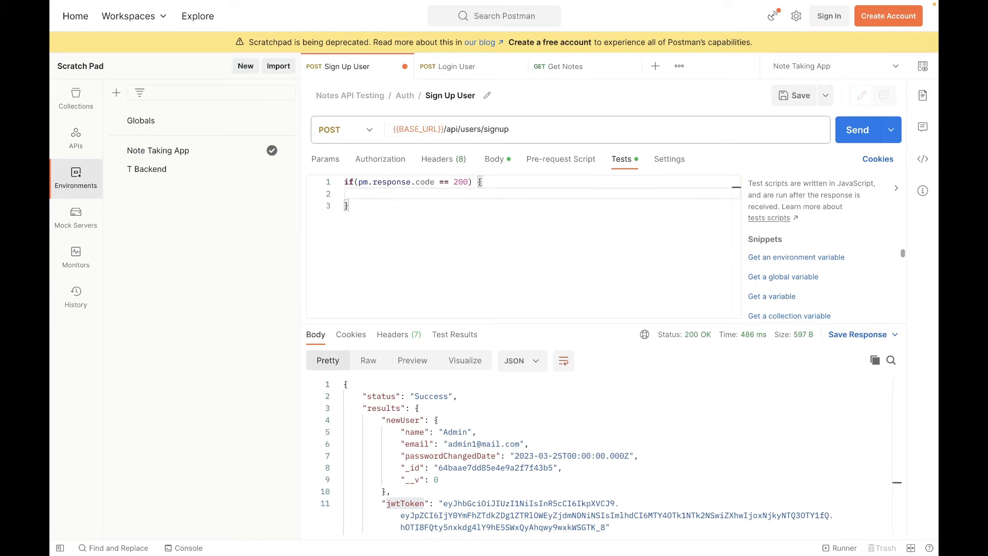
Inside the if block, add a pm.environment.set call for the variable named 'token'.
text(pm.e)
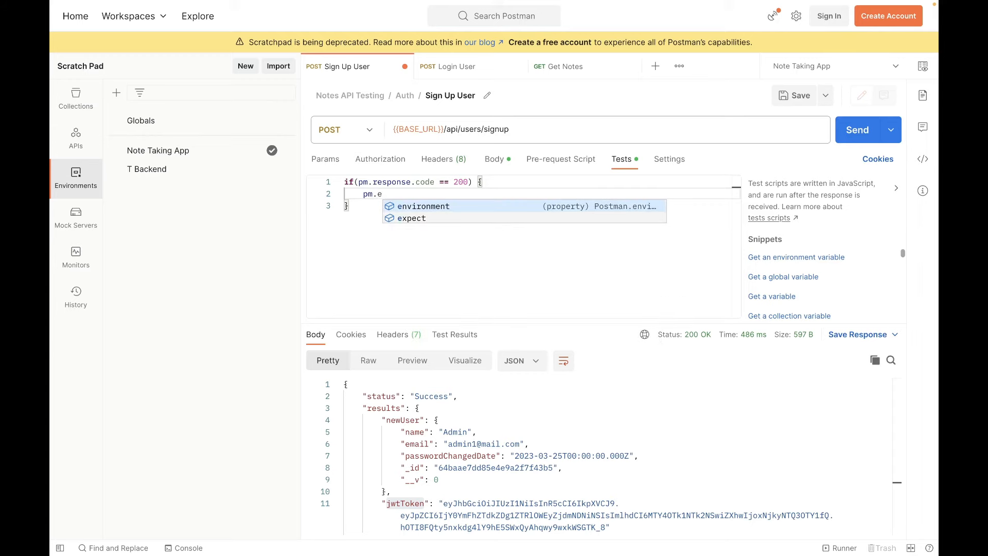
key(Return)
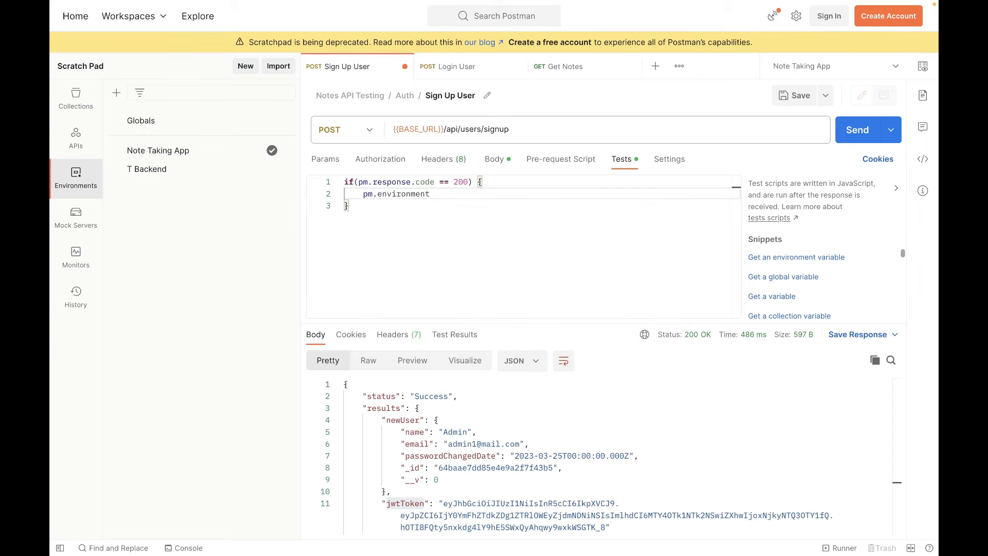
text(.set)
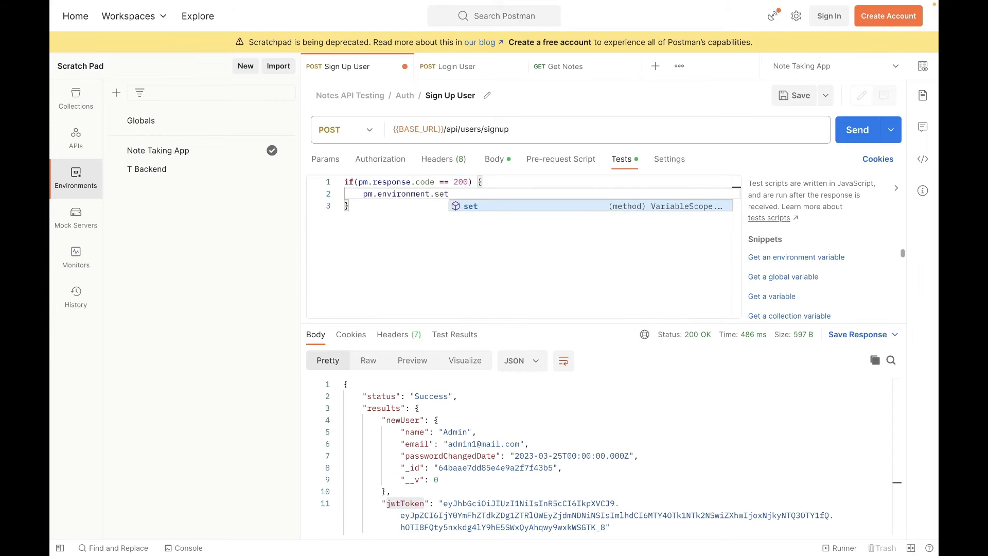
text((')
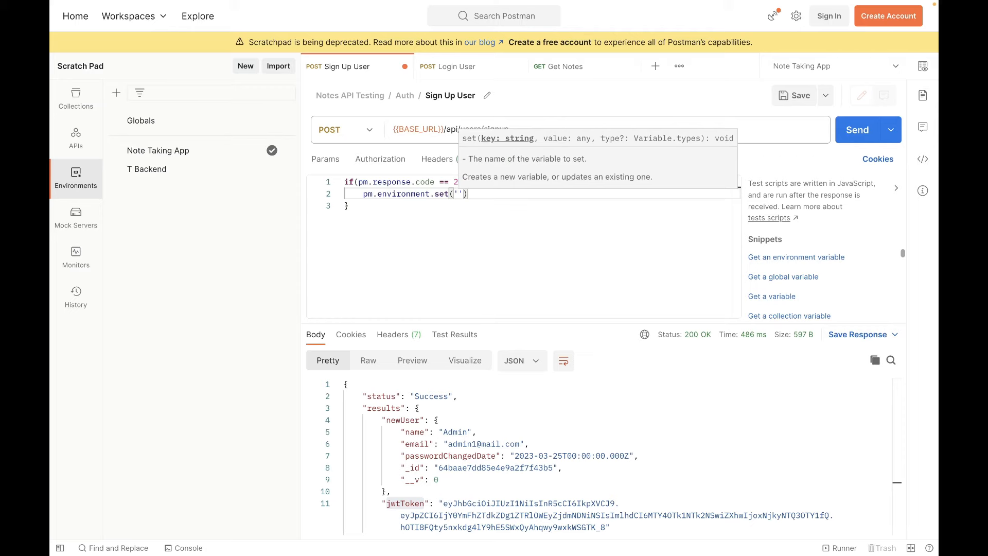
text(token')
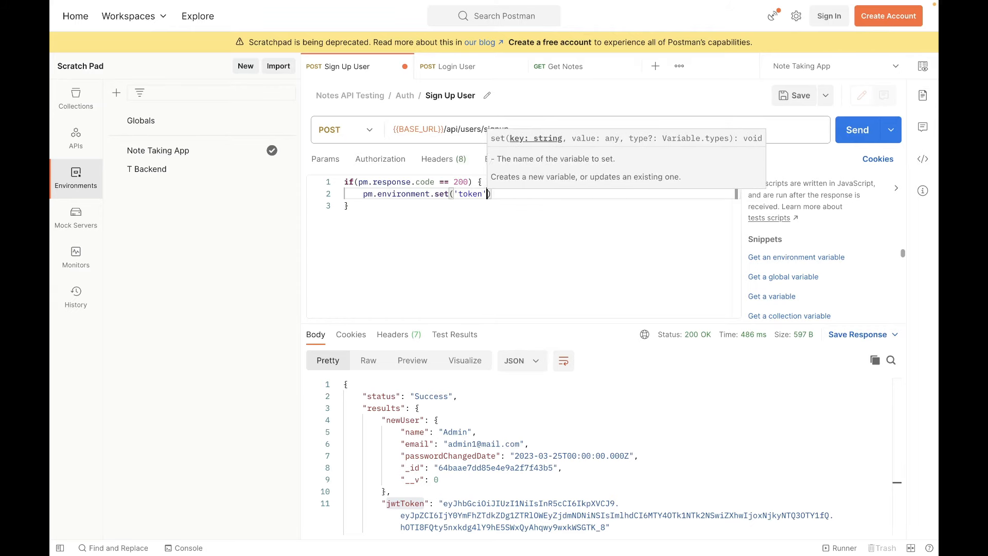
text(, )
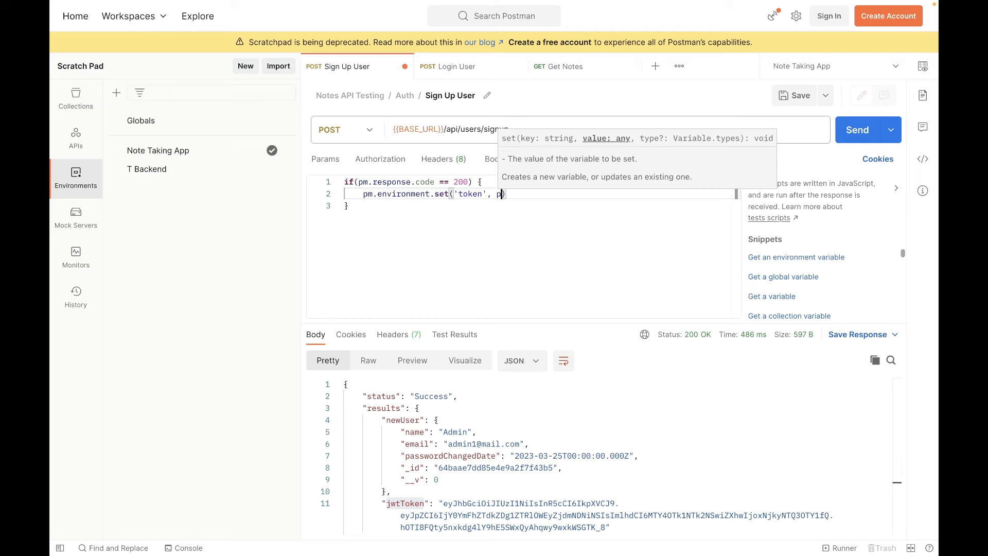
text(pm)
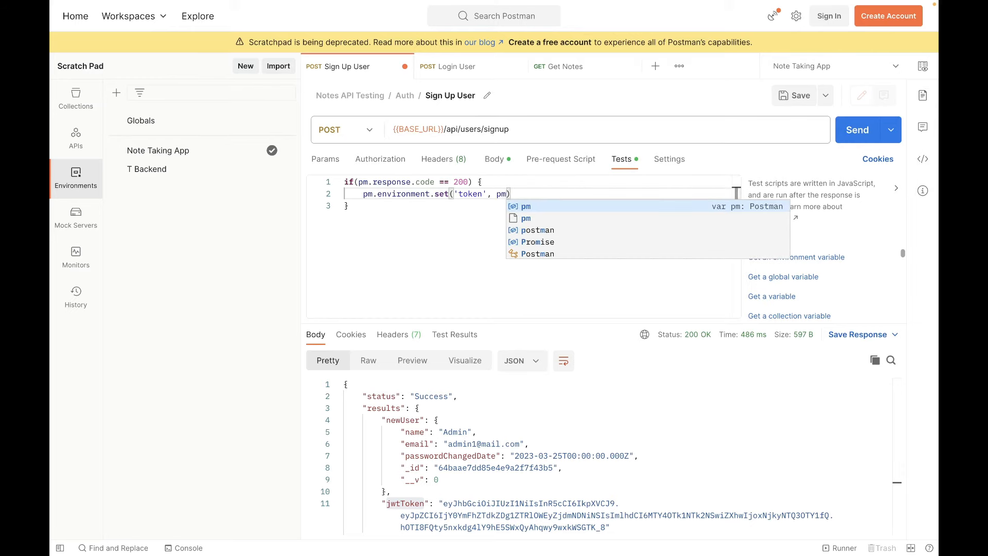
text(.)
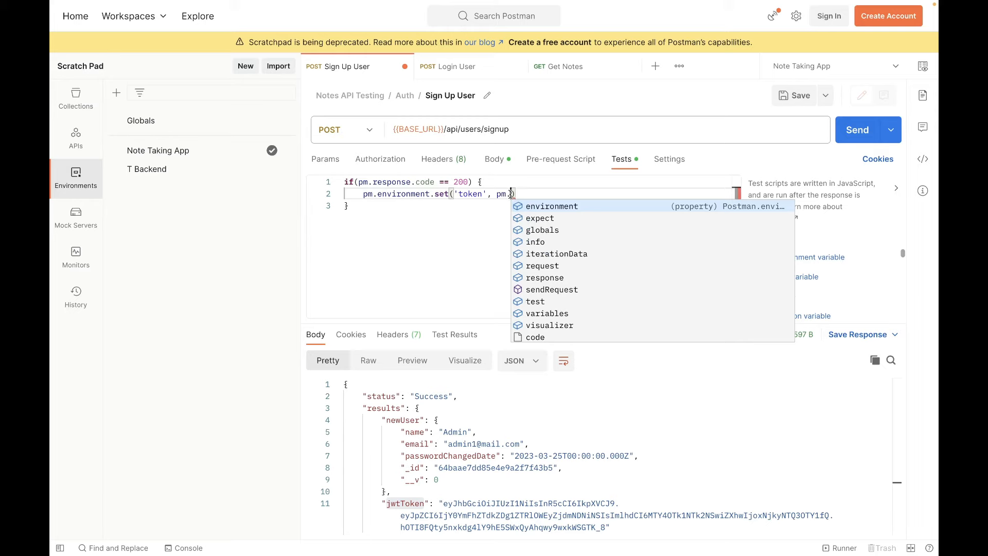
text(res)
Pass pm.response.json().results.jwtToken as the variable's value, matching the response structure, and save the Sign Up User request.
key(Return)
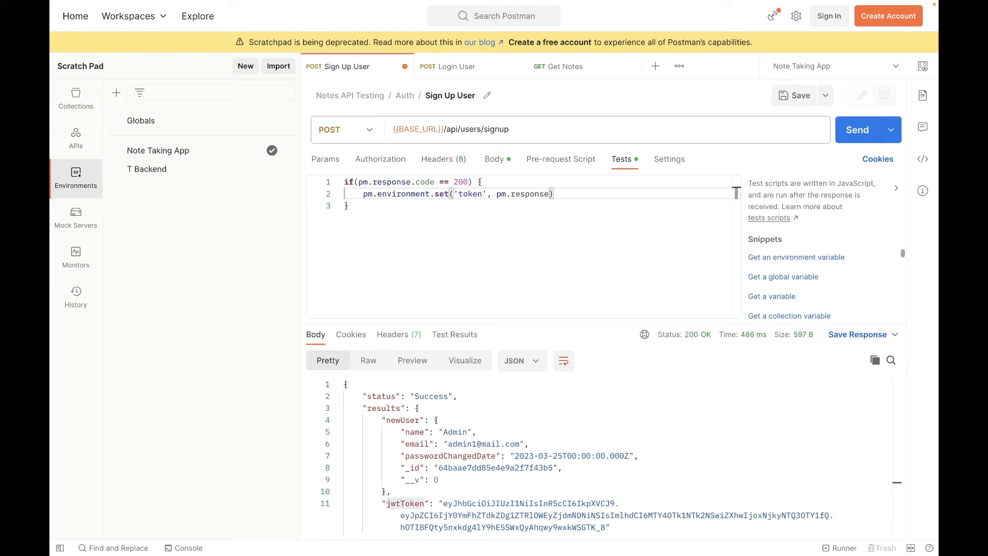
text(.json())
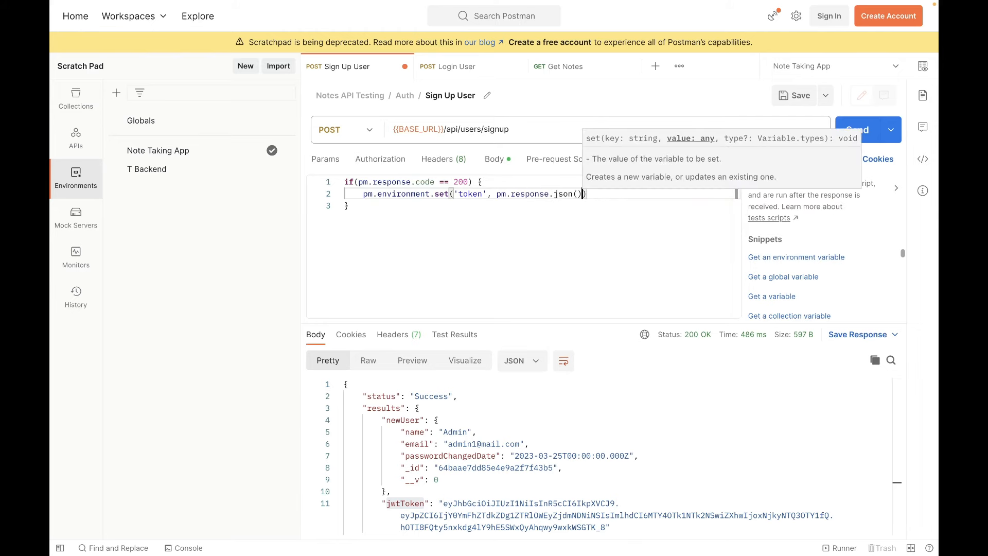
text(.)
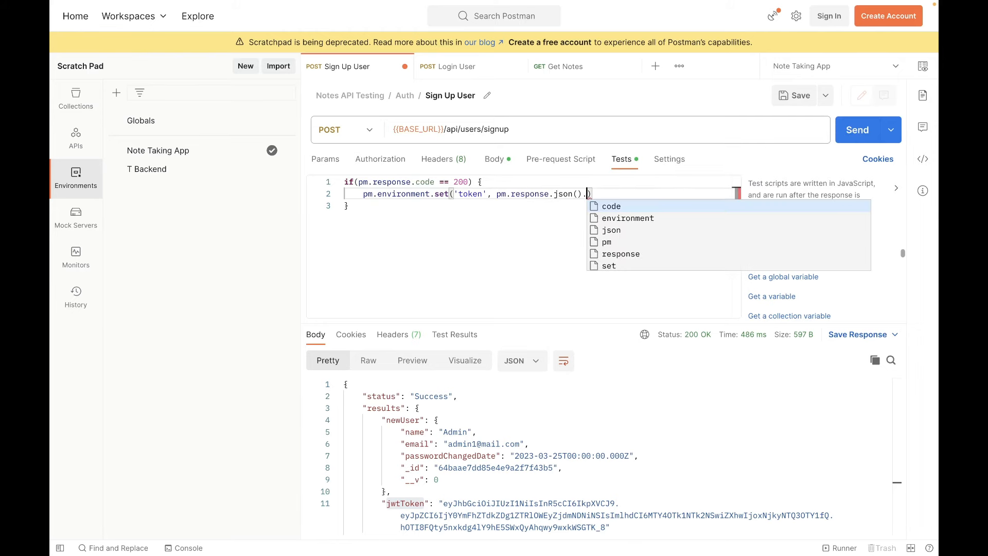
drag(367, 408, 400, 408)
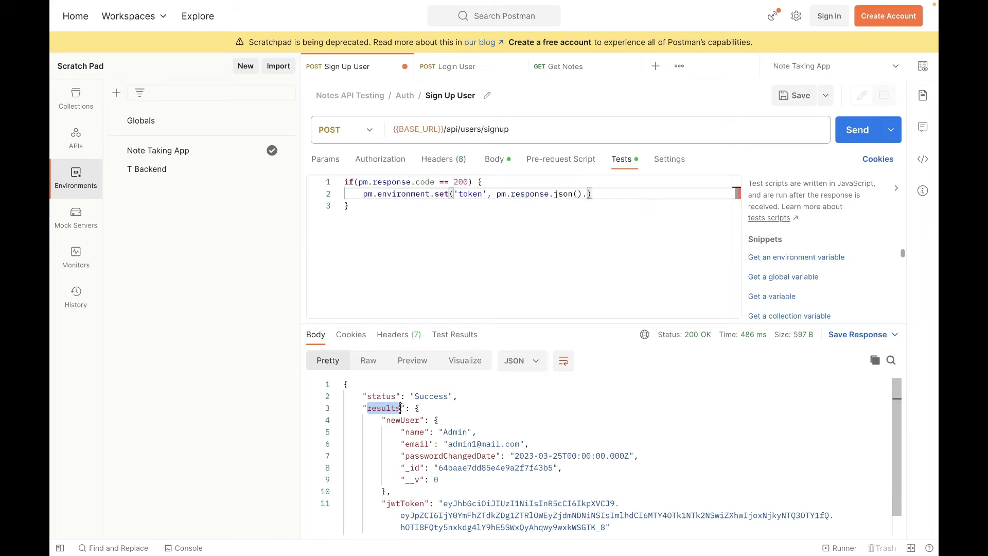
drag(387, 503, 425, 503)
click(591, 195)
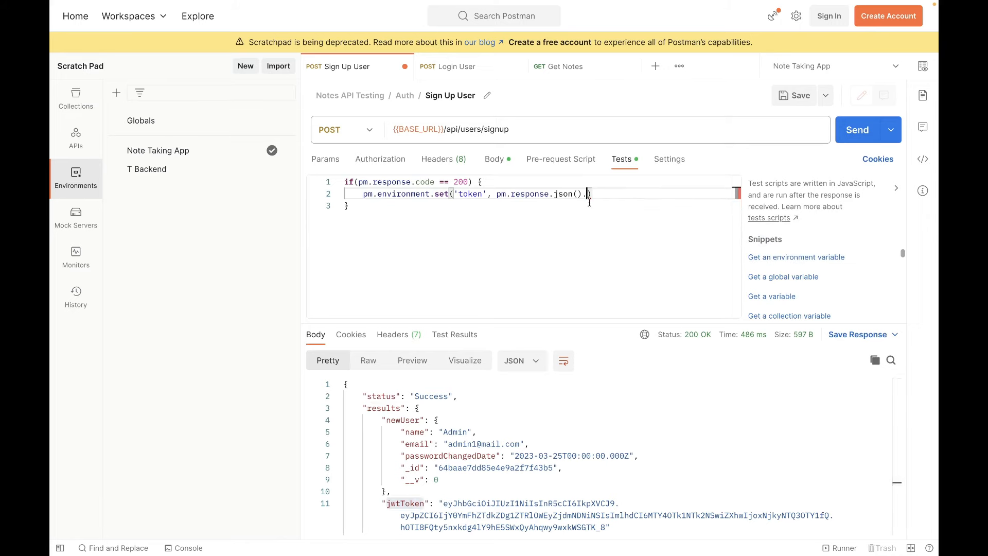
text(.results.jwtToken)
click(582, 227)
key(ctrl+s)
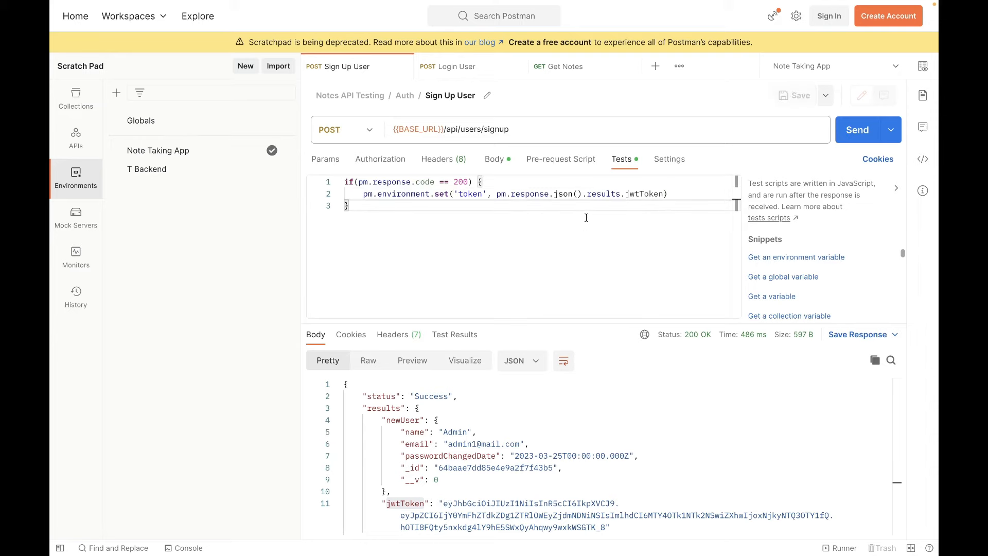
Copy the whole Sign Up User test script into the Login User request's test script and save that request.
drag(367, 208, 341, 182)
key(ctrl+c)
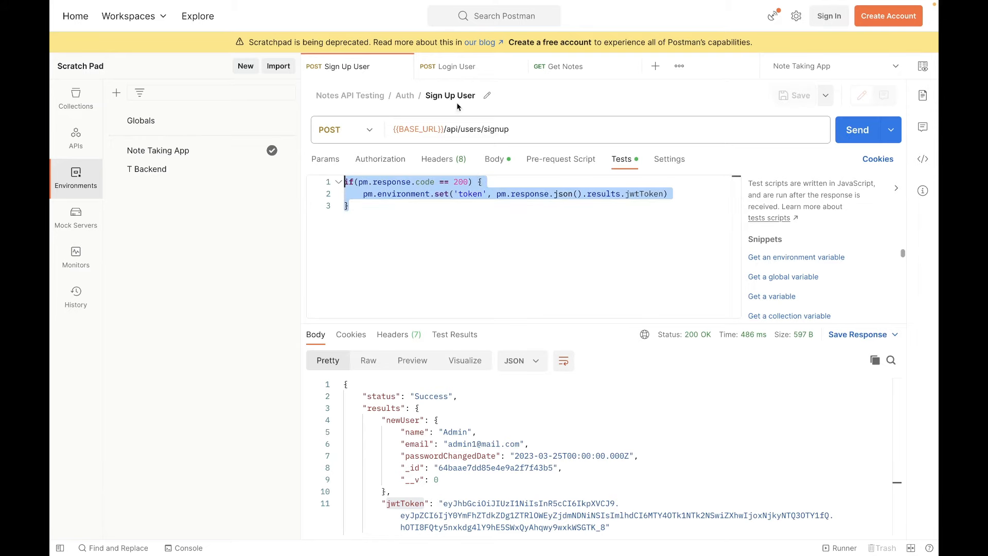
click(465, 73)
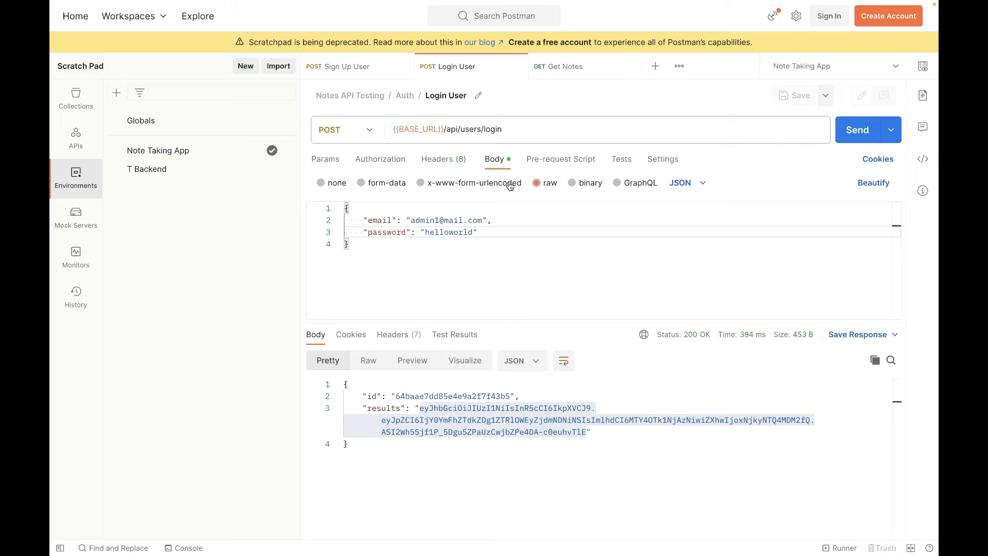
click(620, 160)
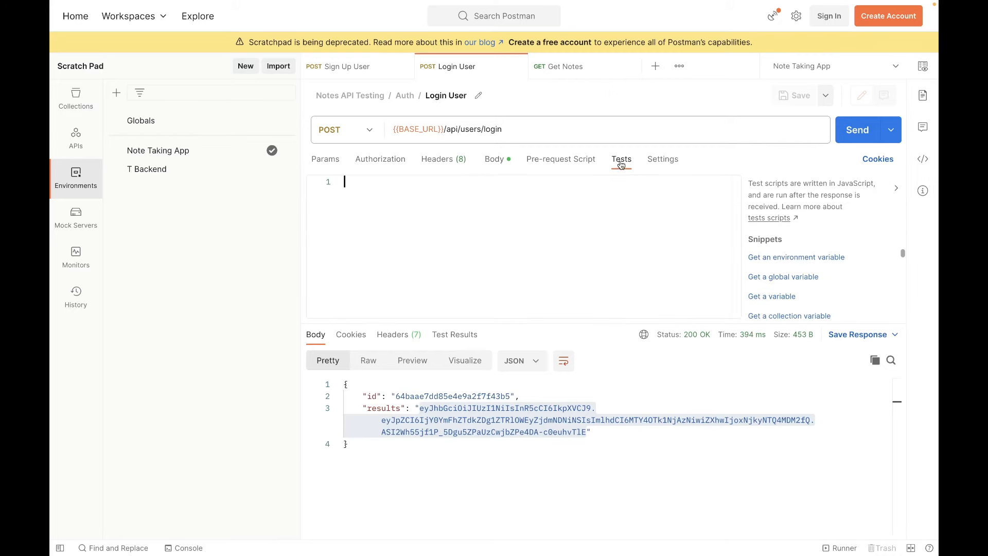
key(ctrl+v)
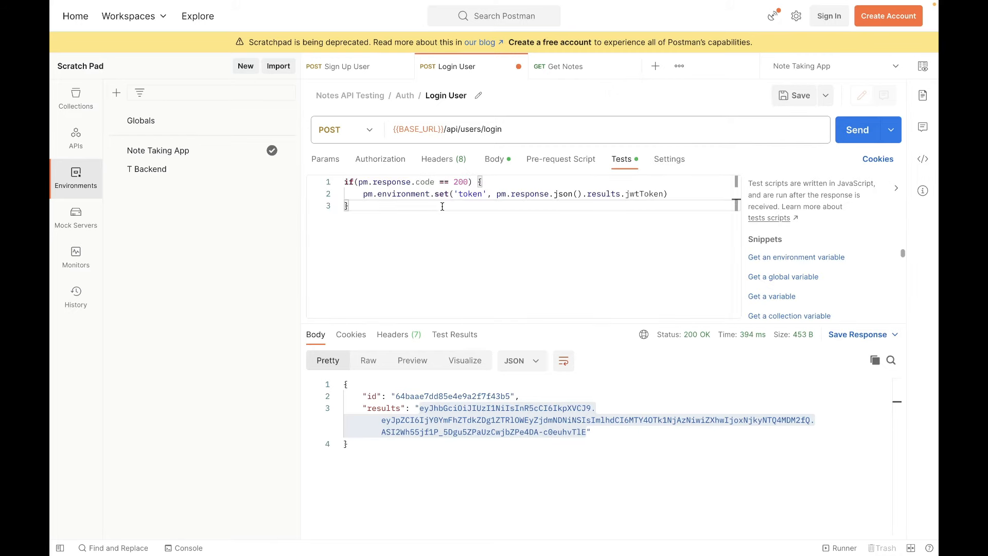
key(ctrl+s)
drag(370, 194, 669, 194)
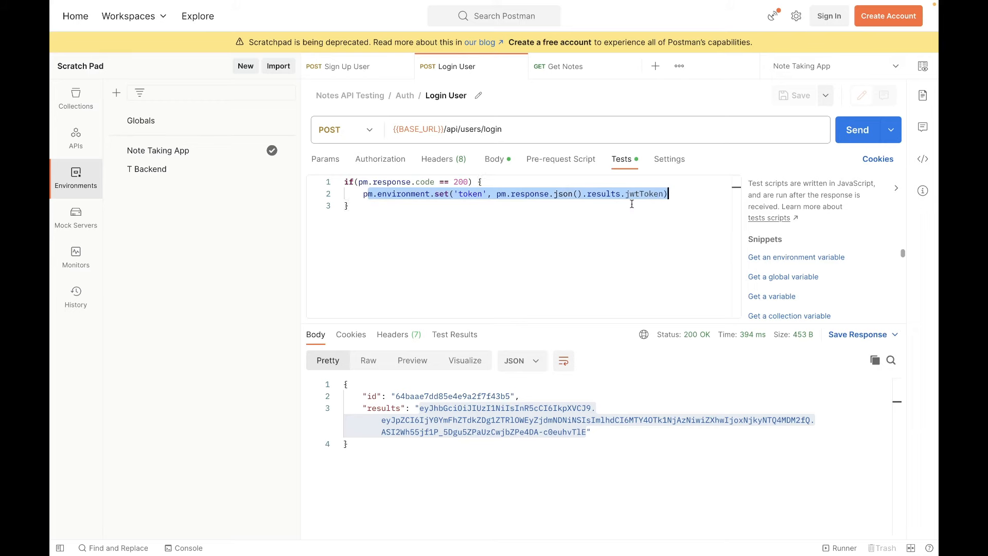
click(632, 205)
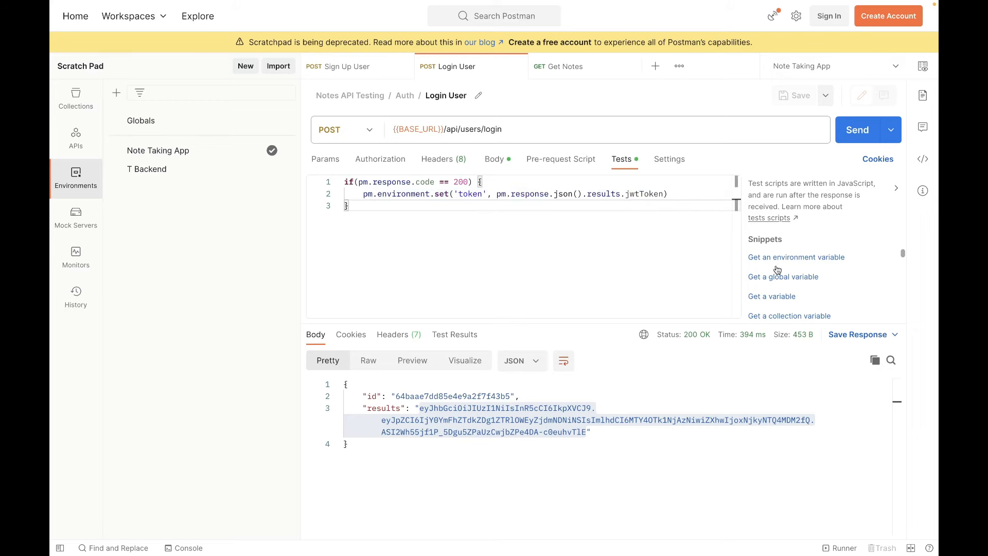
Review the Login User test script's token variable and value expression alongside the available snippets.
scroll(804, 268, down, 2)
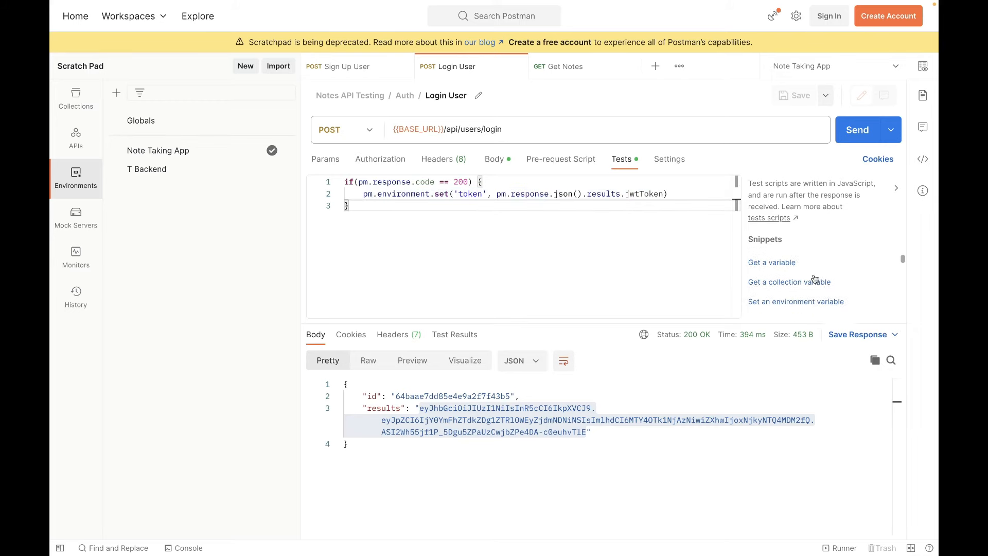
scroll(815, 279, down, 2)
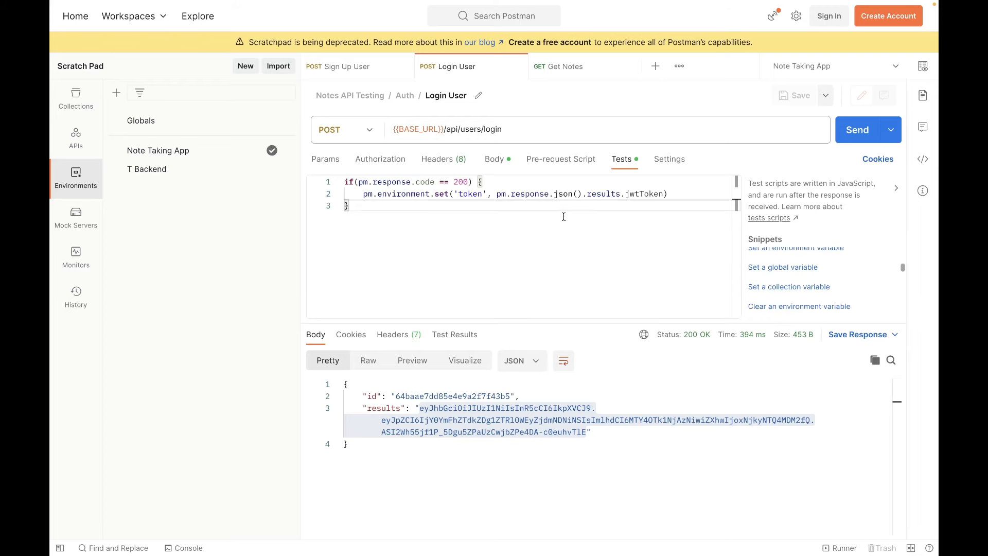
drag(586, 194, 667, 194)
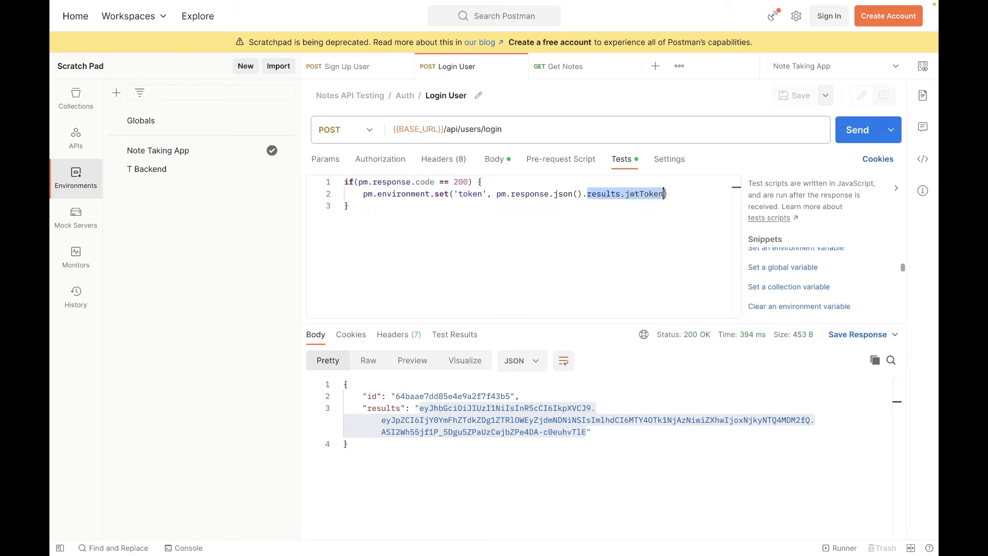
click(615, 209)
drag(578, 195, 678, 194)
click(592, 246)
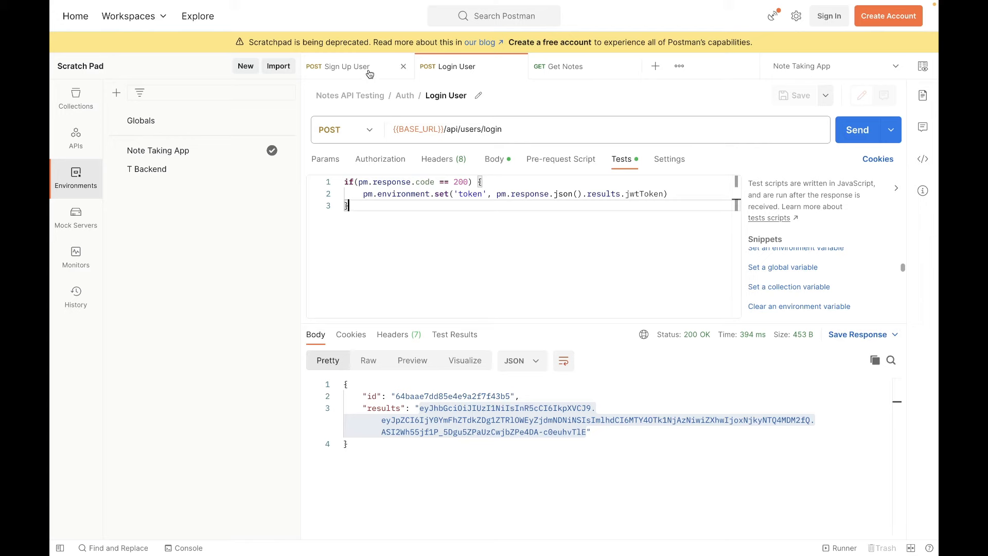
double_click(470, 194)
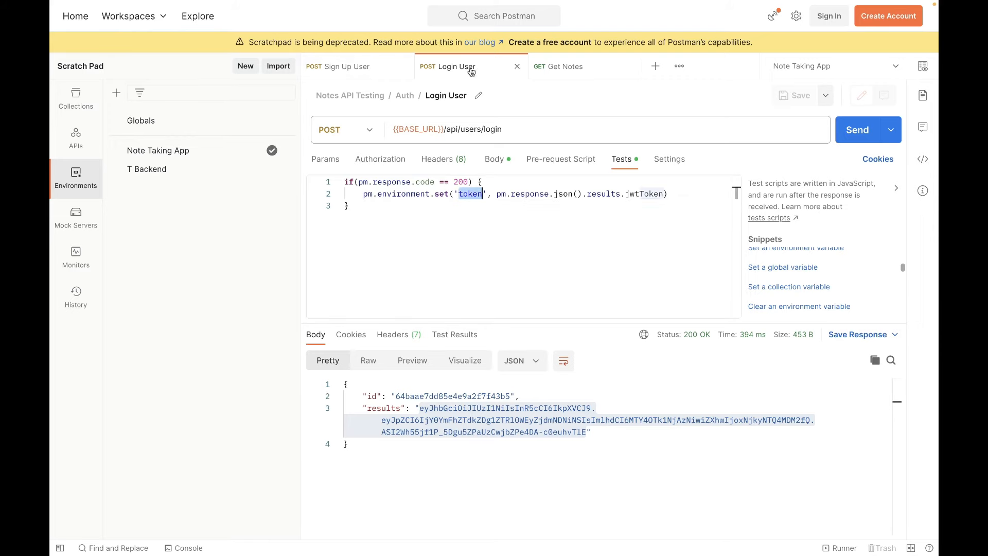
Change the digit in the email address of the Sign Up User request body to 2 and save the request.
click(355, 71)
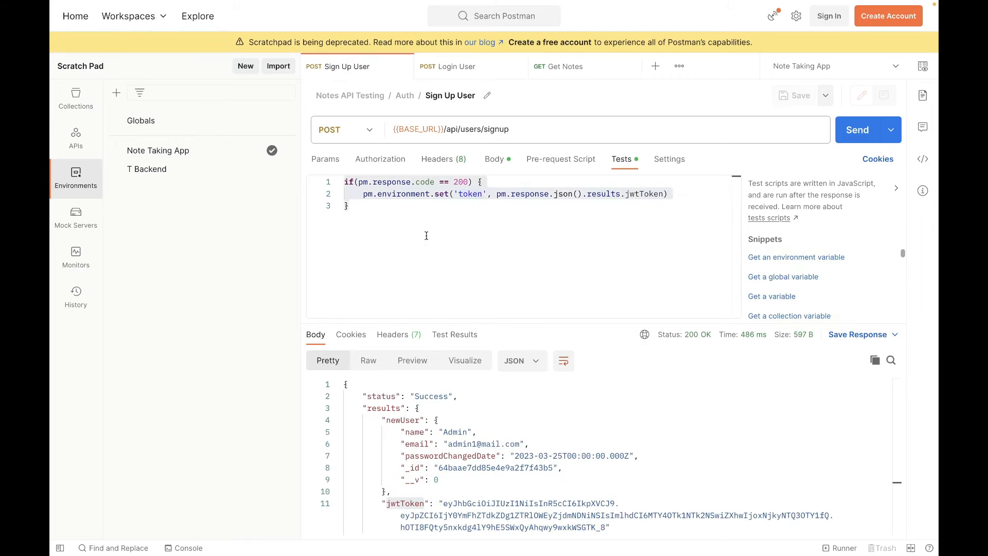
click(490, 162)
double_click(437, 232)
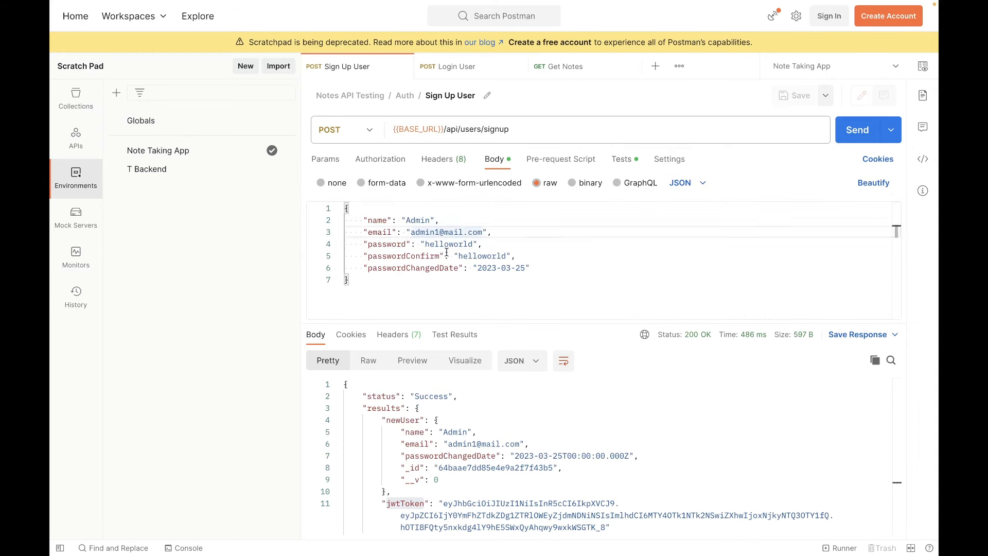
key(BackSpace)
text(2)
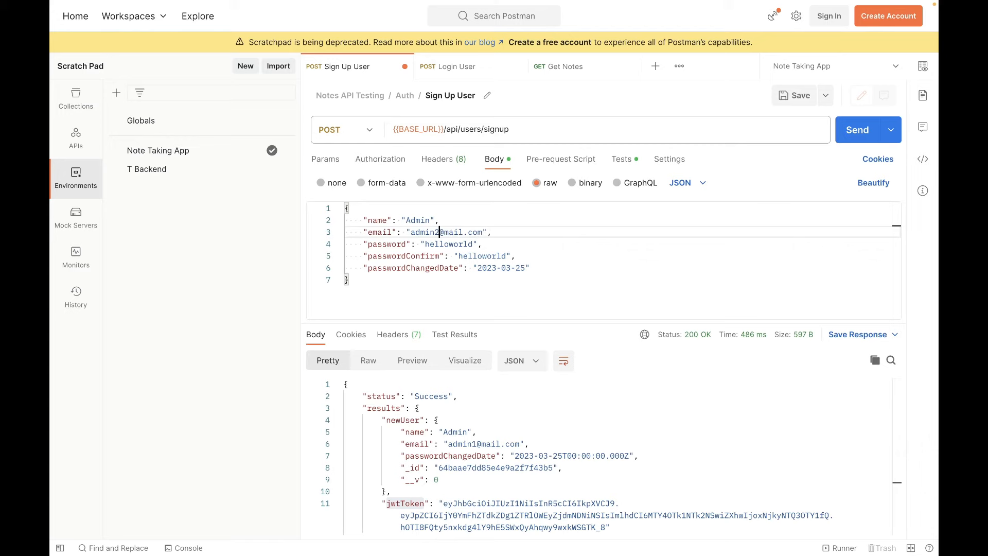
click(529, 249)
drag(434, 257, 560, 264)
click(573, 266)
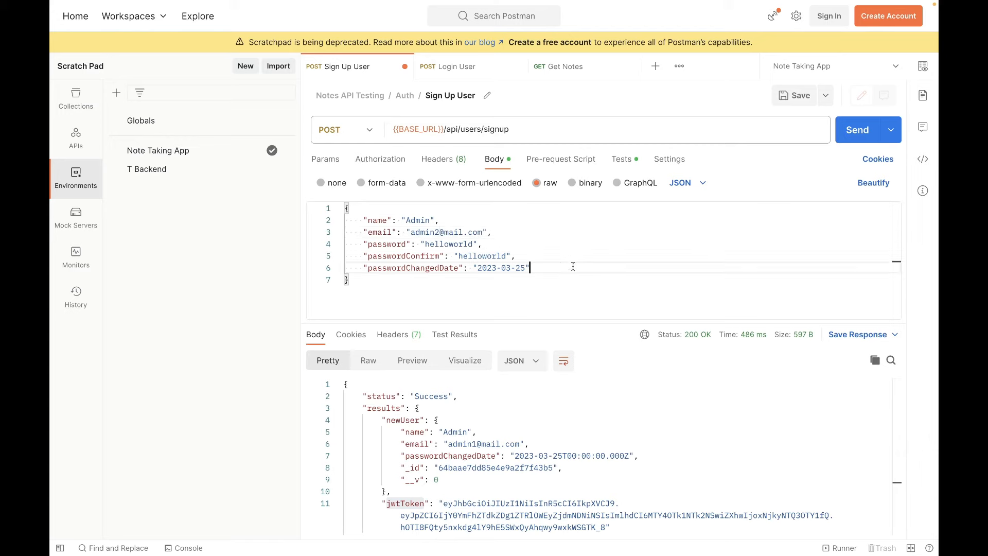
click(535, 255)
key(ctrl+s)
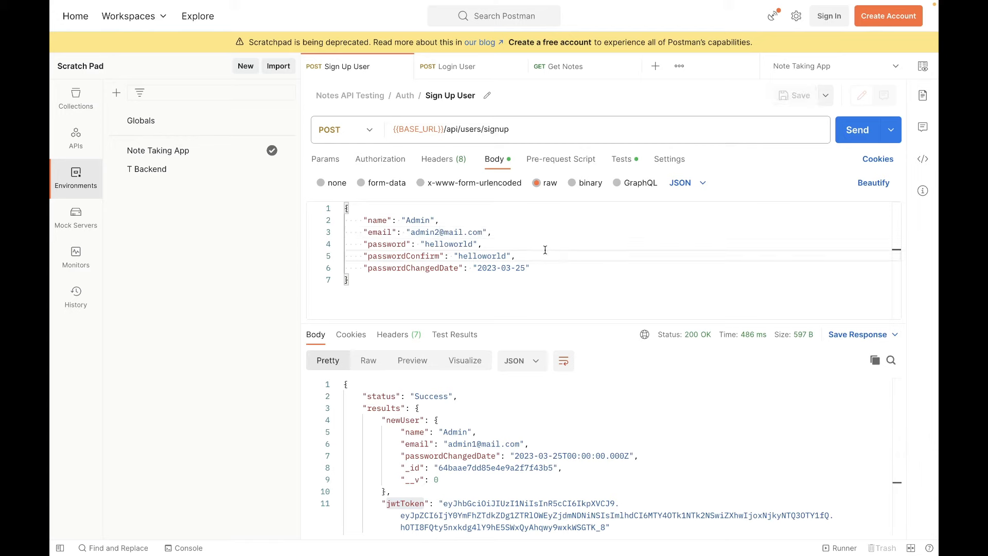
Send the Sign Up User request and inspect the jwtToken in the response body.
click(857, 131)
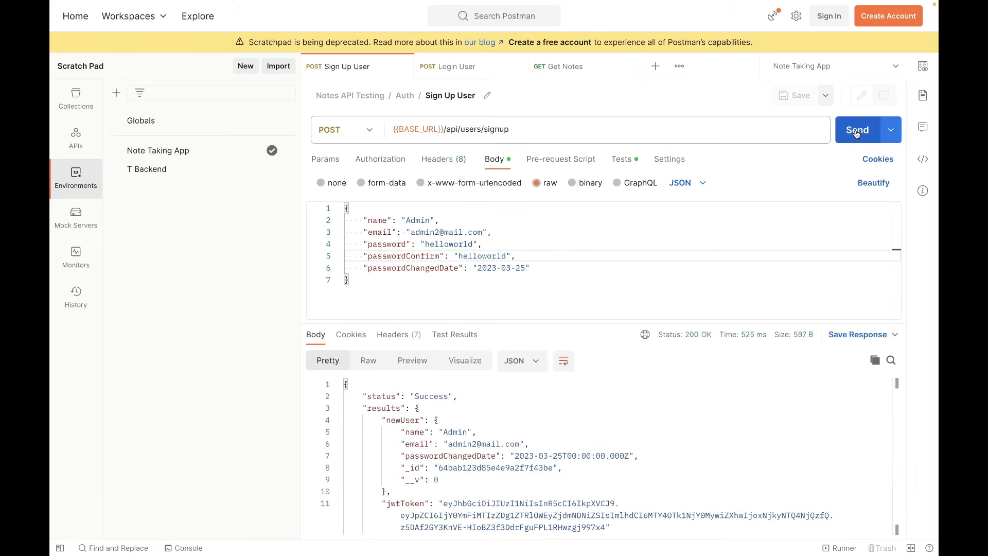
drag(406, 420, 502, 515)
click(562, 515)
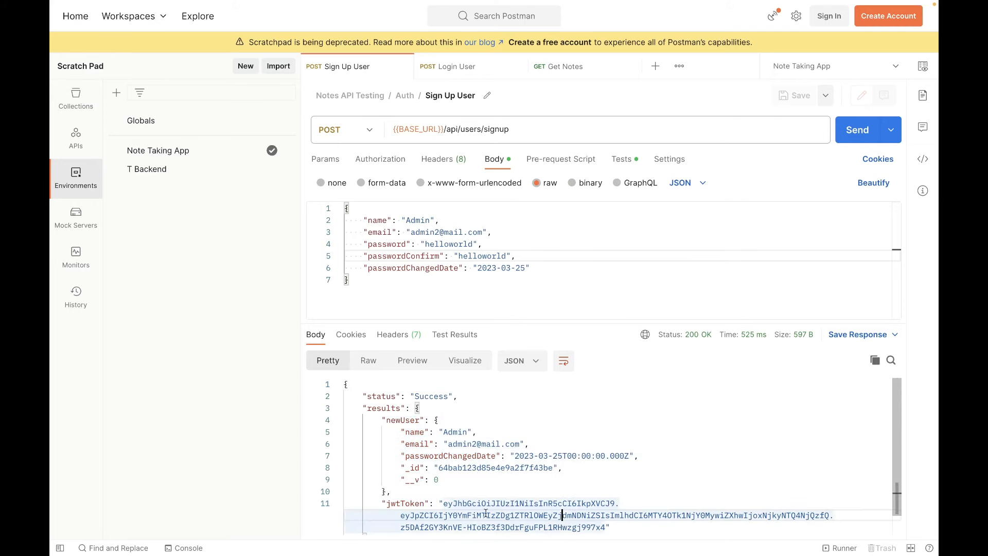
click(514, 242)
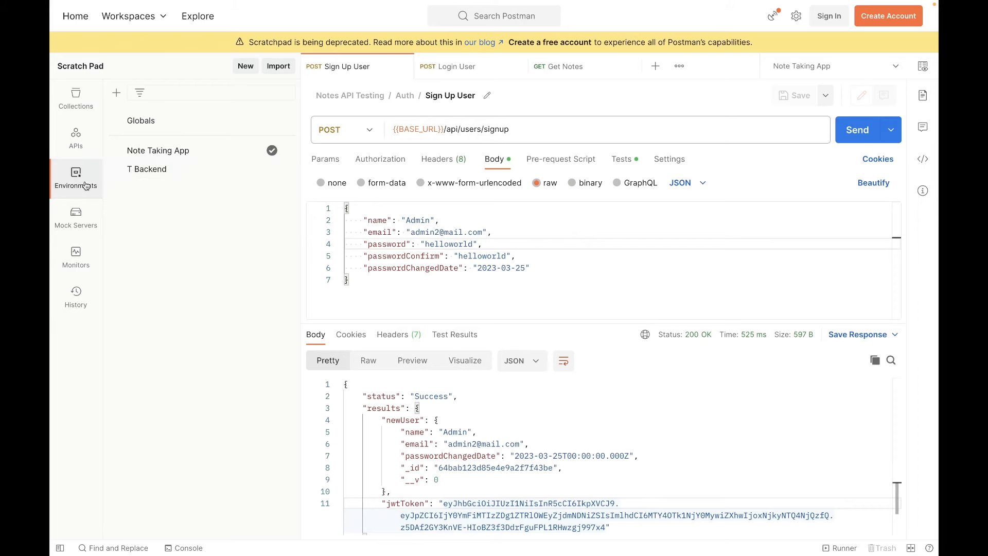
Compare the variable name in the Sign Up User test script with the token's current value in the Note Taking App environment, and close the environment.
click(621, 159)
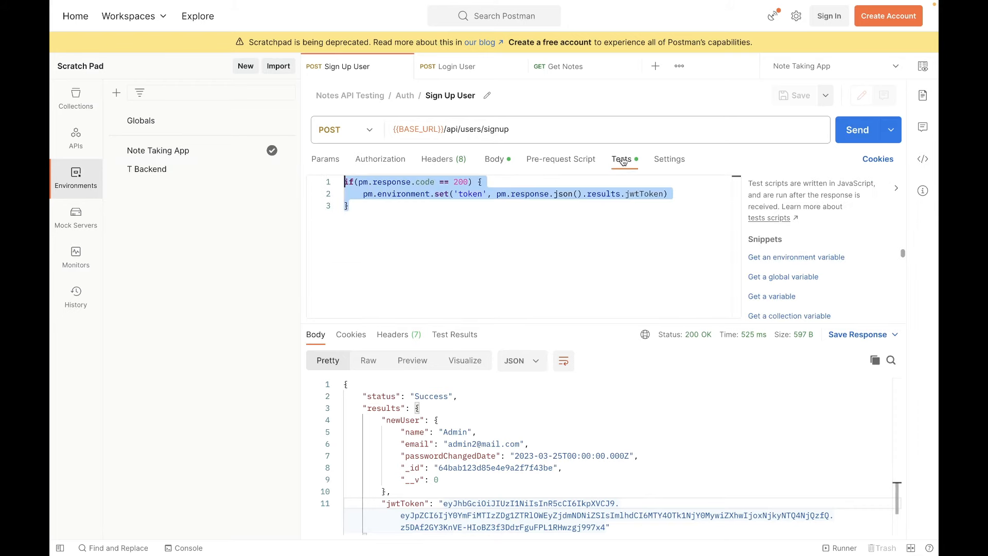
double_click(468, 196)
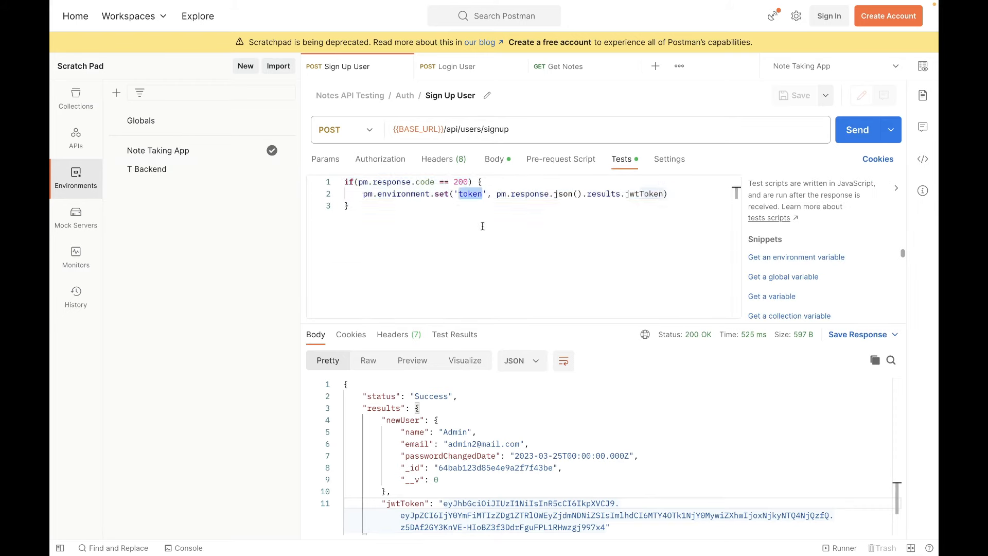
click(458, 219)
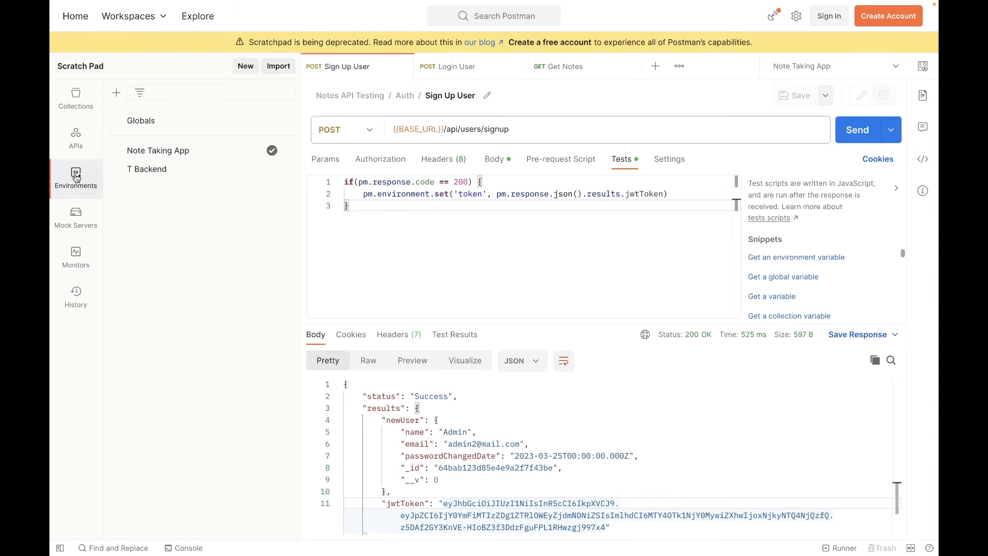
click(172, 155)
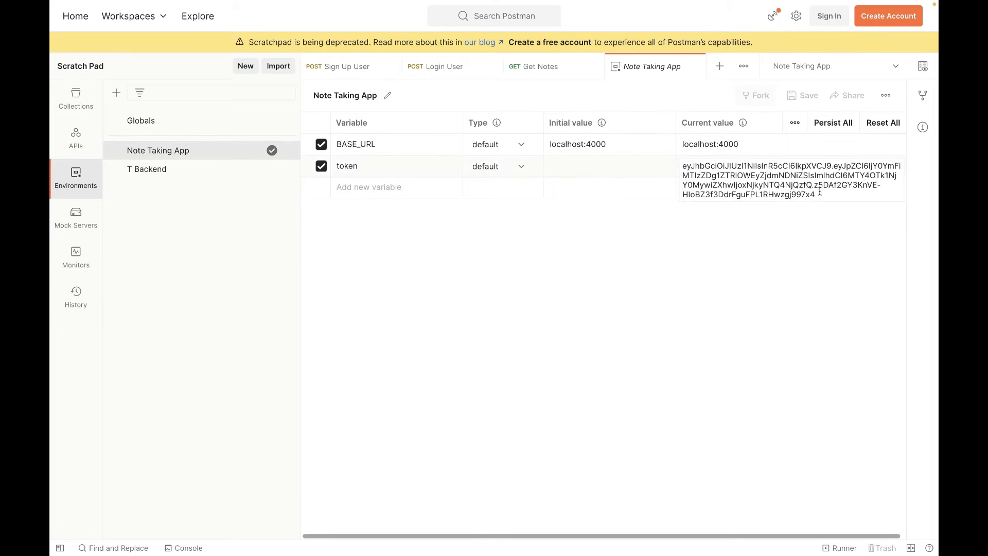
drag(818, 194, 695, 172)
click(688, 261)
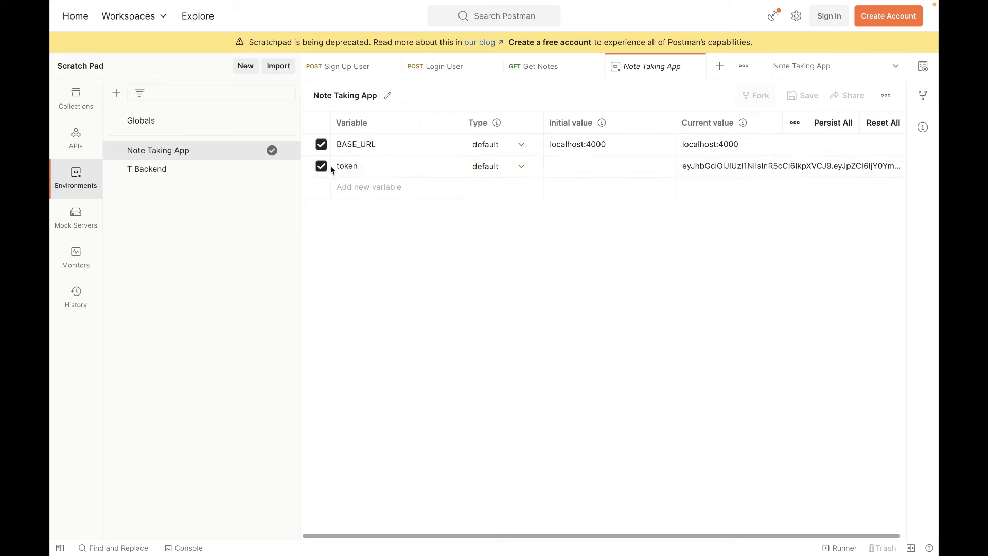
click(693, 69)
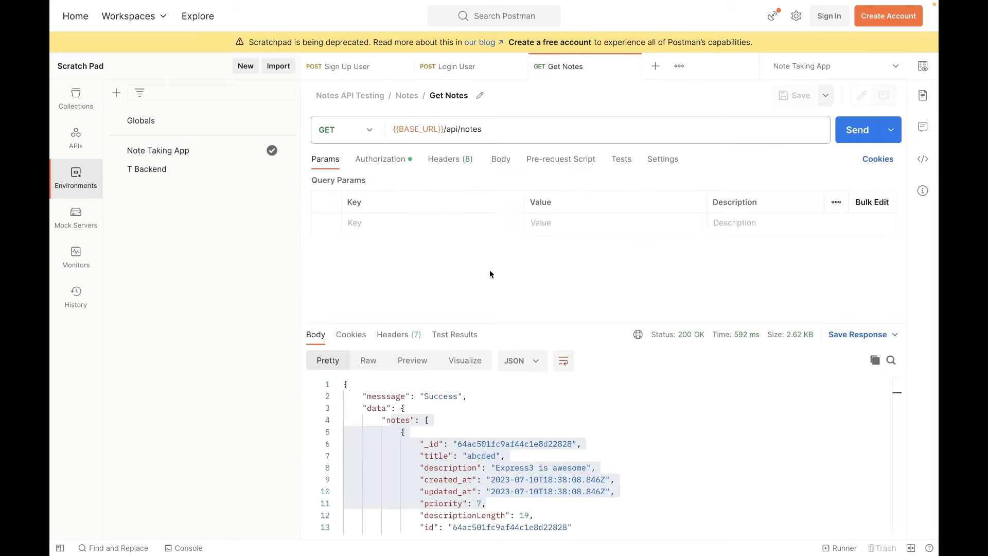
Change the digit in the email address of the Login User request body to 2 and save the request.
click(464, 65)
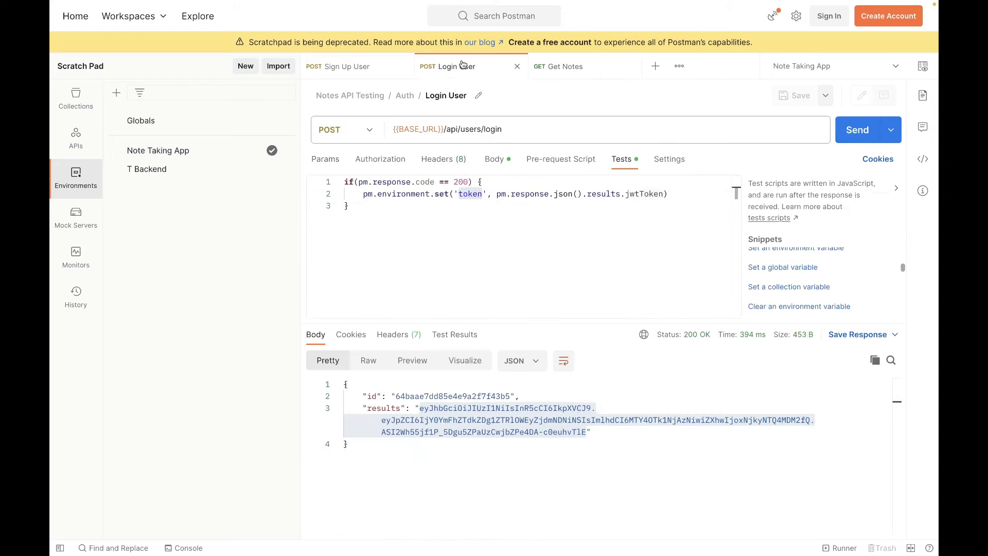
click(563, 228)
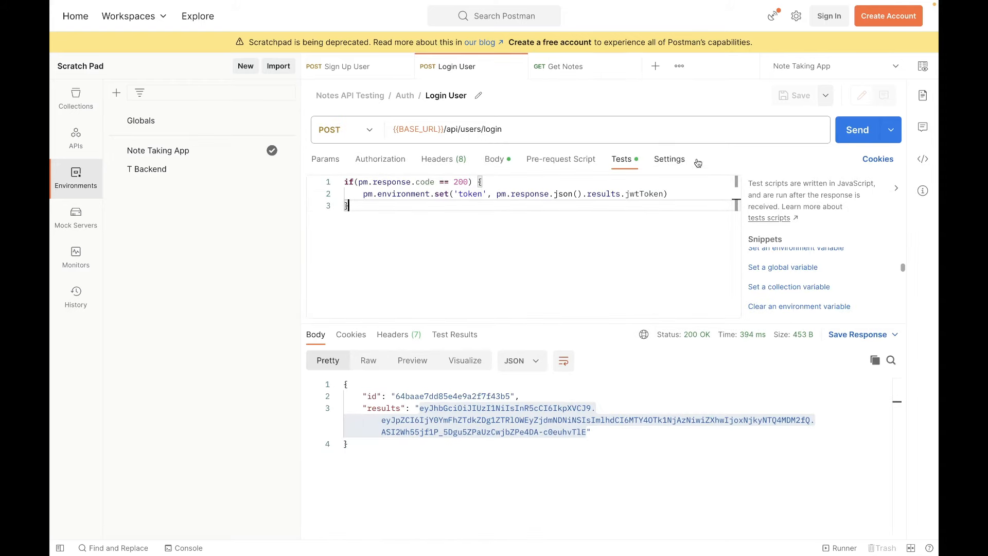
click(495, 159)
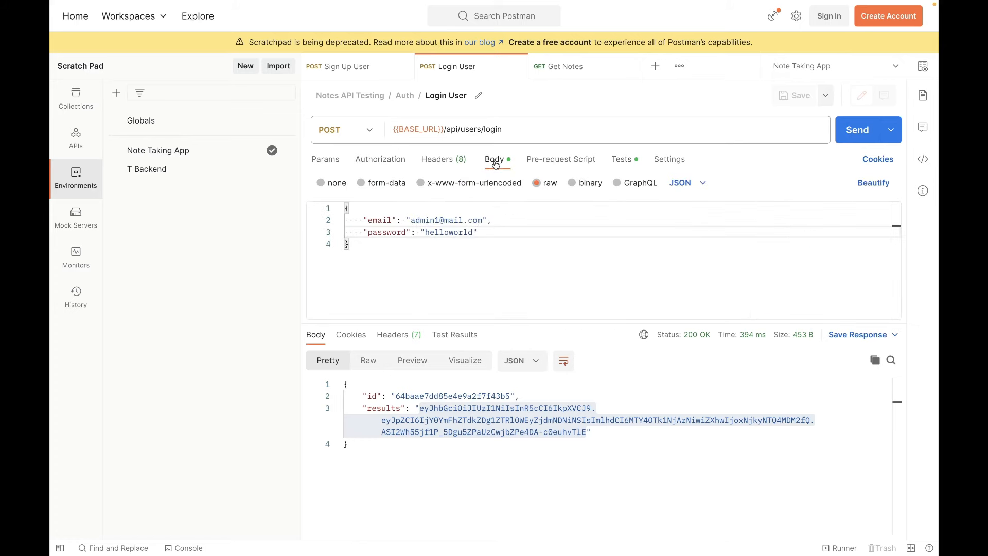
click(438, 219)
text(2)
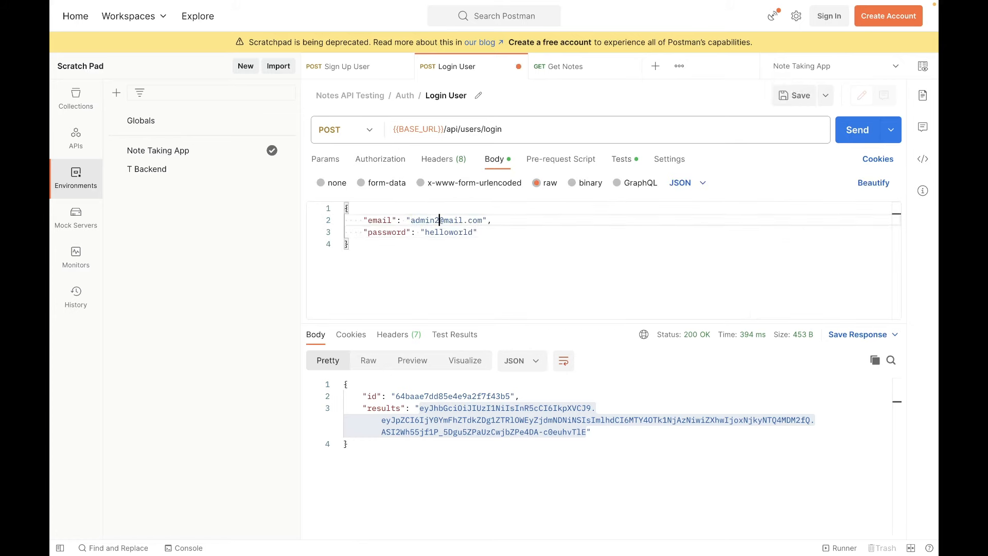
click(576, 242)
key(ctrl+s)
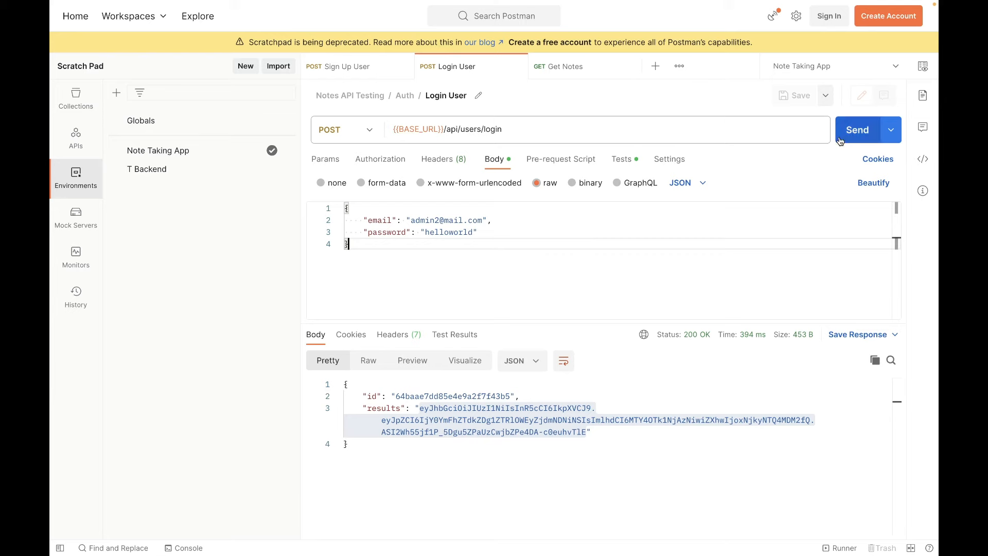
Send the Login User request and inspect the token under results in the response body.
click(857, 132)
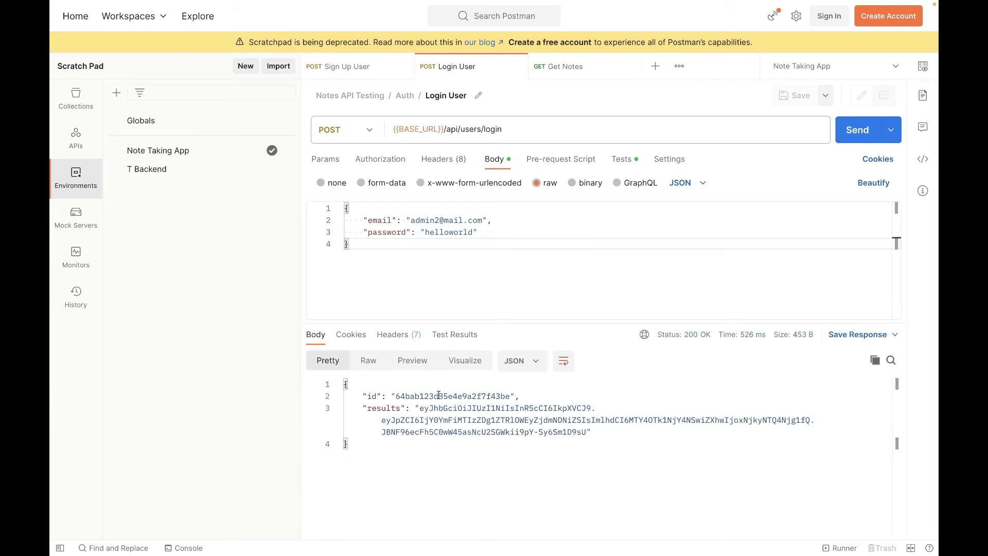
mouse_move(420, 409)
mouse_down()
mouse_move(584, 421)
mouse_move(587, 432)
mouse_move(519, 432)
mouse_move(419, 410)
mouse_up()
click(605, 431)
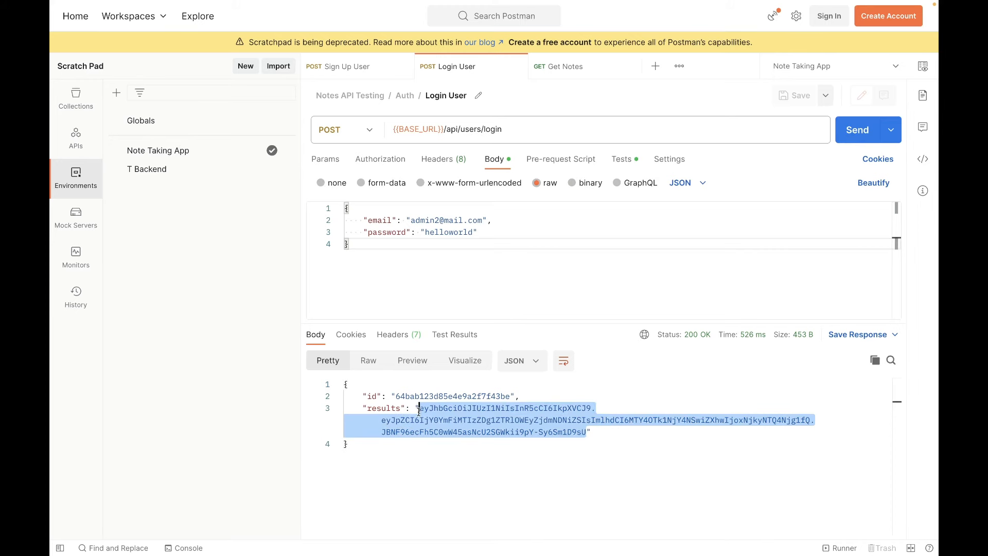
Review the complete if block in the Login User request's test script.
click(621, 159)
drag(409, 205, 342, 183)
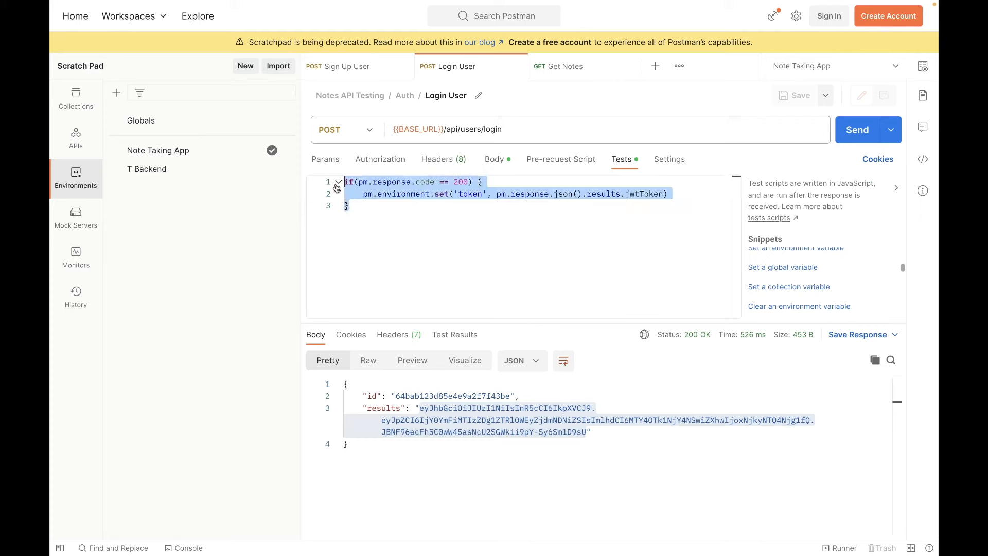
click(389, 216)
key(ctrl+a)
click(416, 215)
drag(378, 205, 343, 183)
click(407, 206)
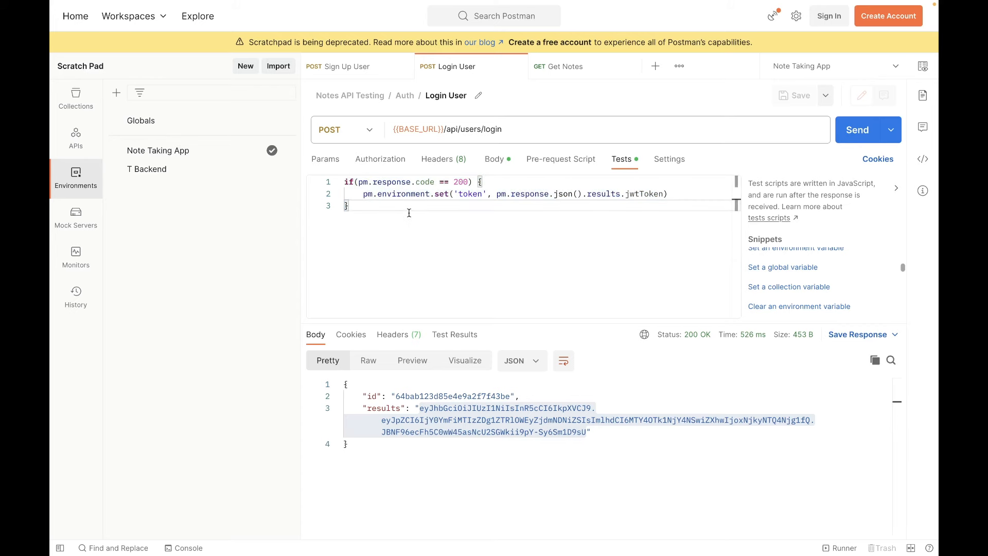
Replace the hard-coded bearer token in the Get Notes request's authorization with the {{token}} variable and save the request.
click(575, 76)
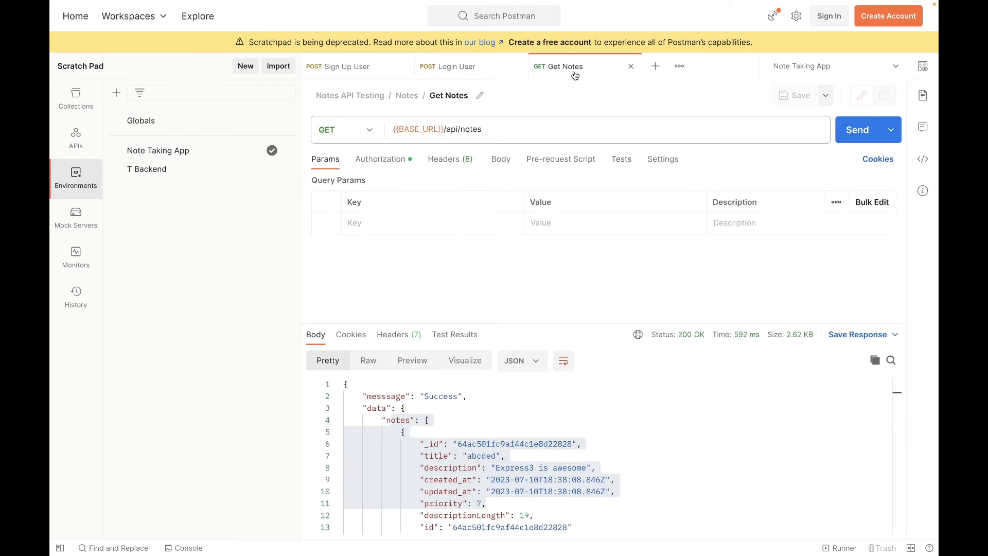
click(390, 164)
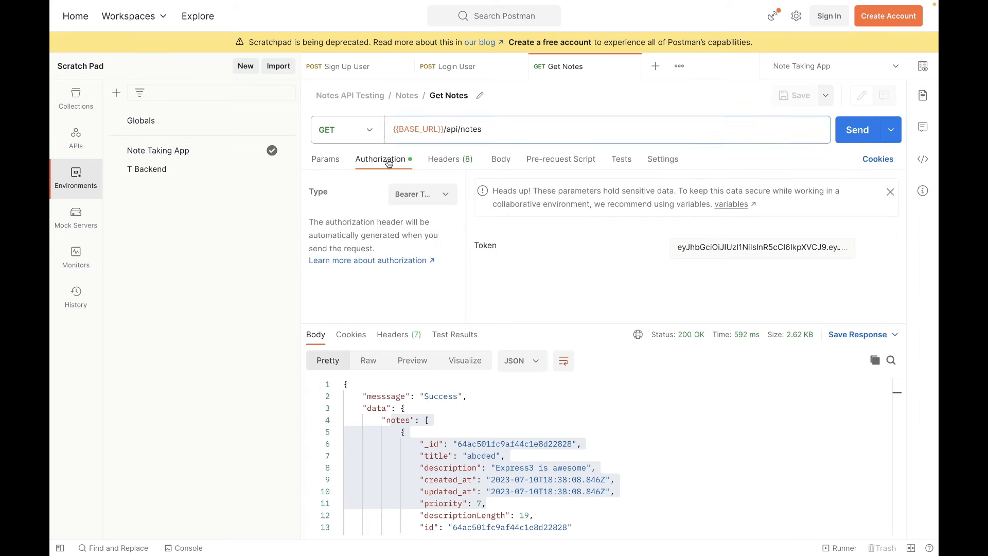
triple_click(696, 248)
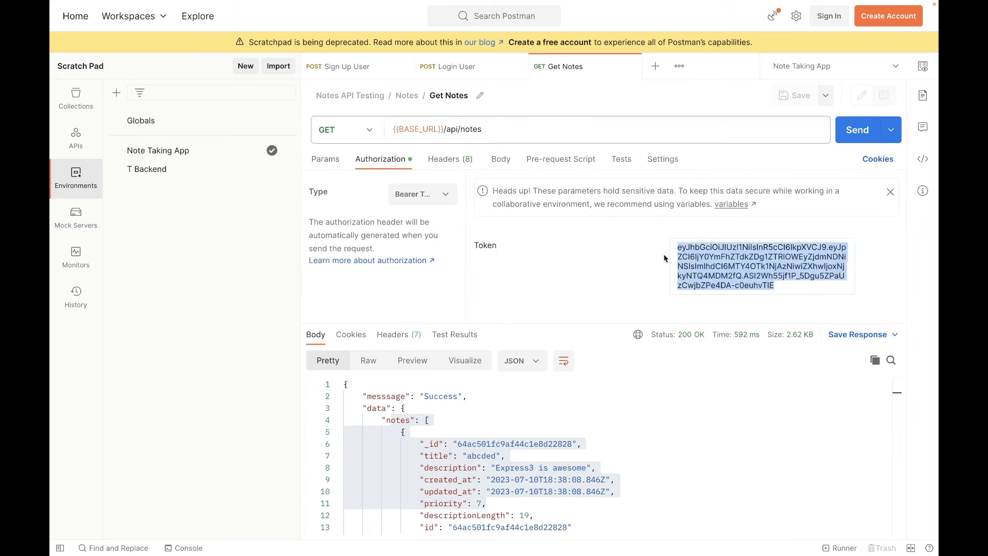
drag(677, 247, 808, 284)
key(BackSpace)
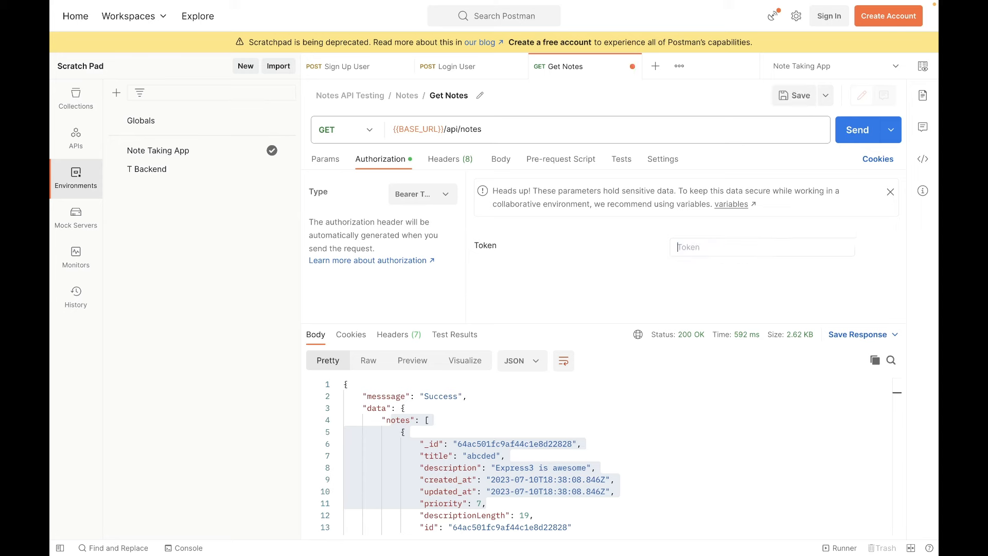
text({{)
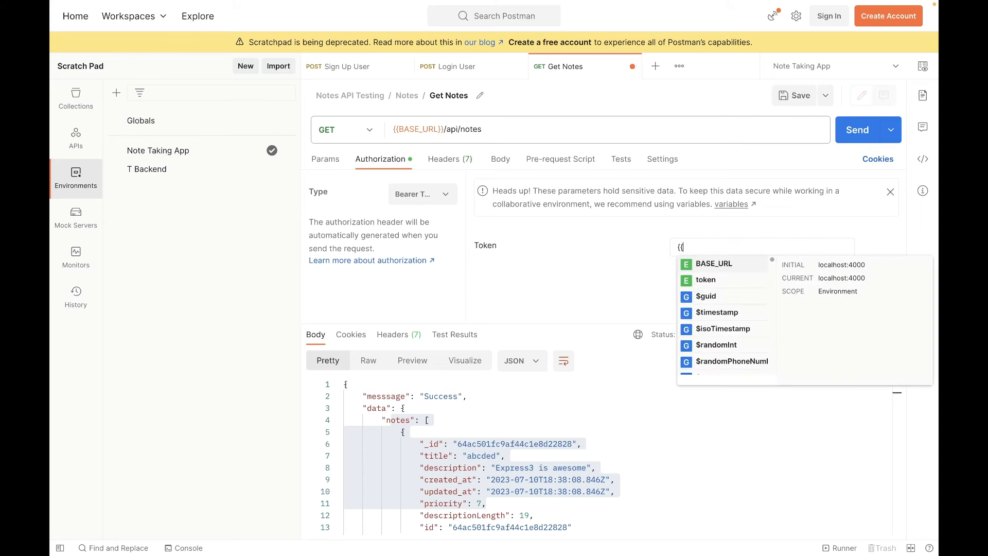
text(token)
key(Return)
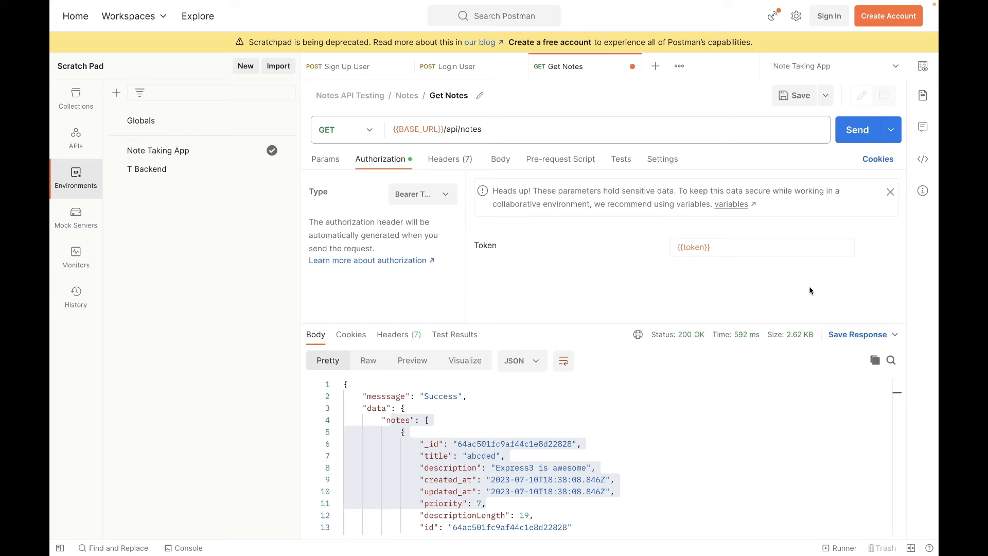
key(ctrl+s)
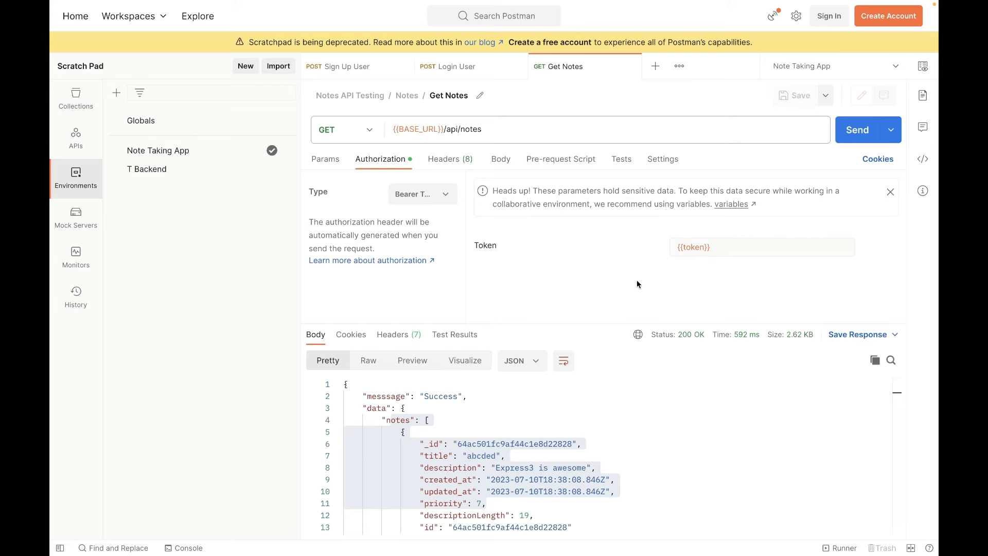
Compare the token in the Login User response body with the {{token}} variable in the Get Notes request's authorization.
click(463, 69)
drag(593, 435, 418, 409)
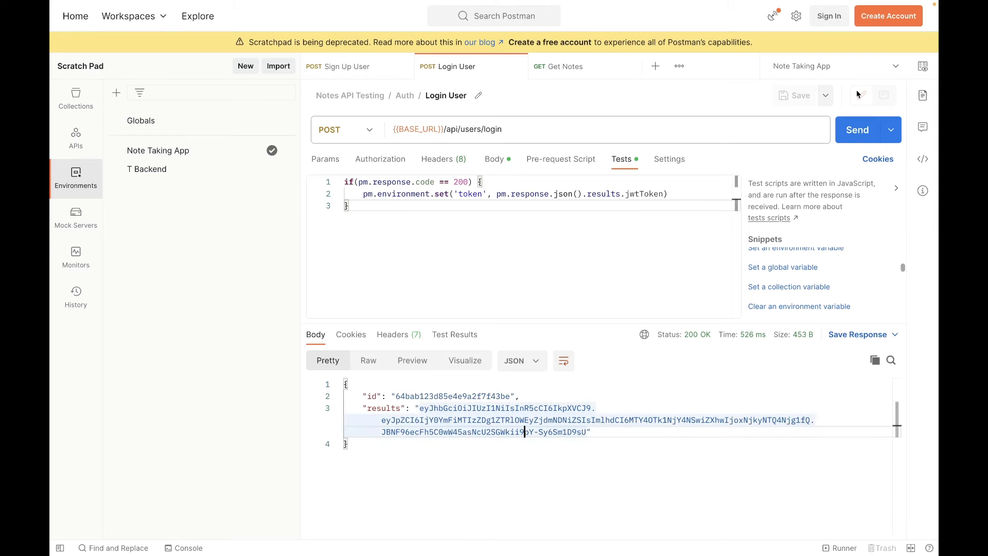
click(600, 67)
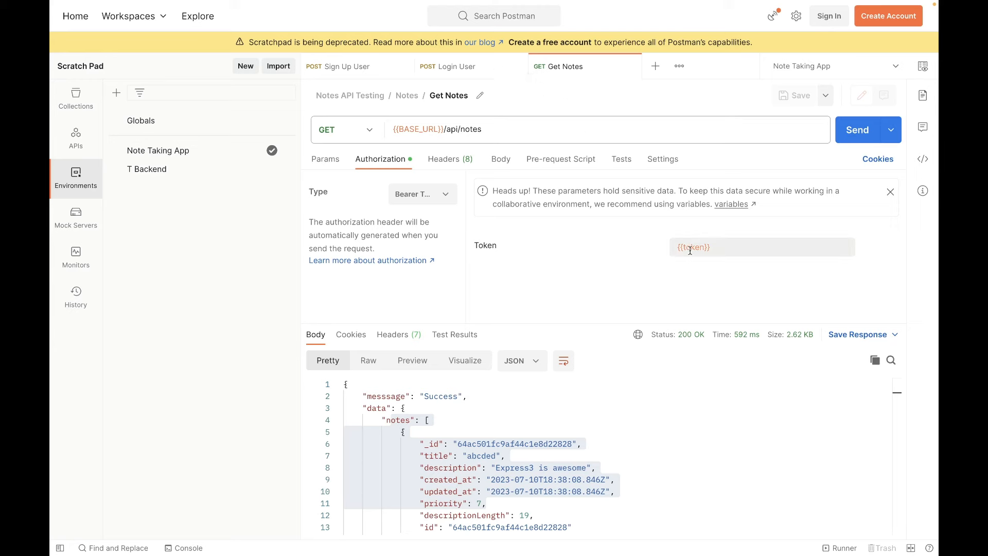
mouse_move(683, 248)
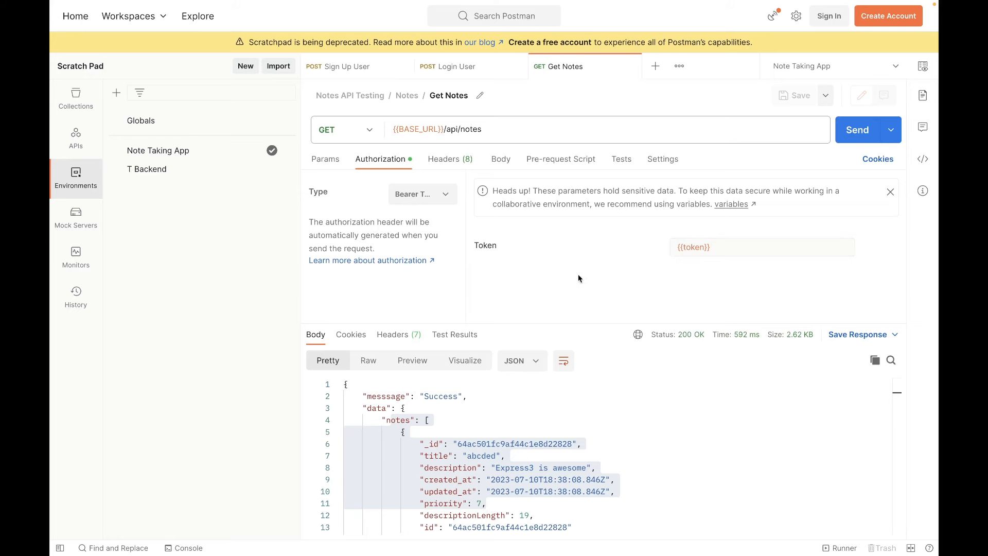
Send the Get Notes request with the {{token}} variable as bearer token and inspect the response body.
click(467, 70)
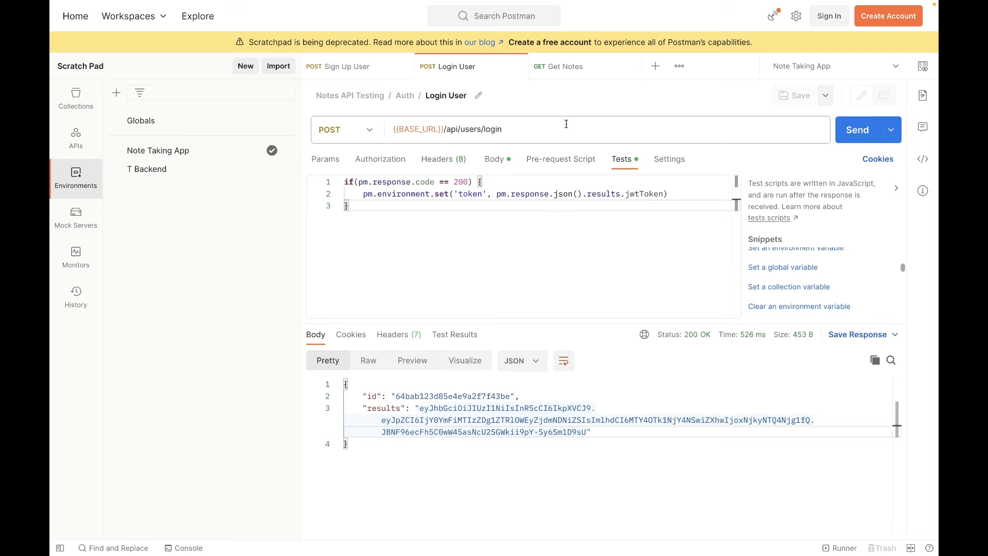
click(595, 69)
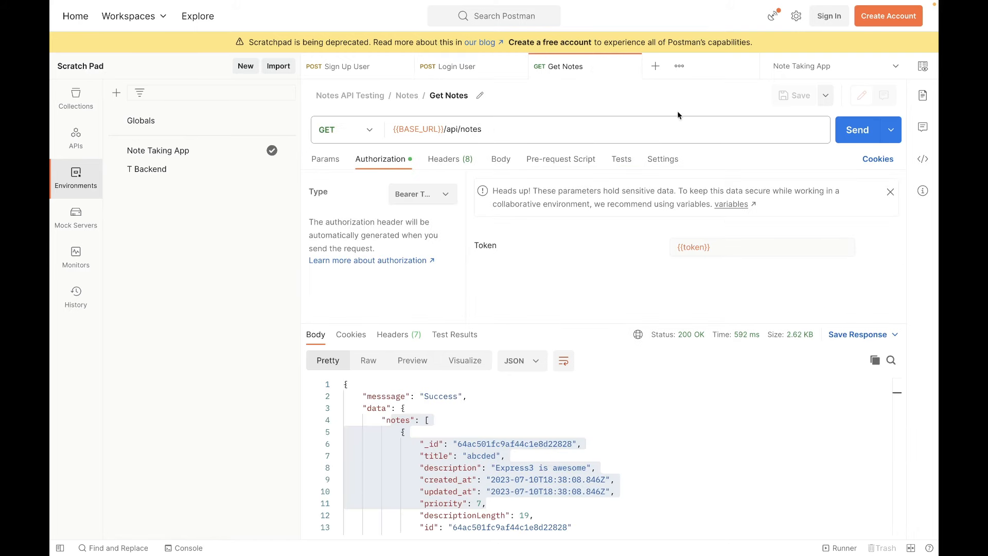
click(855, 131)
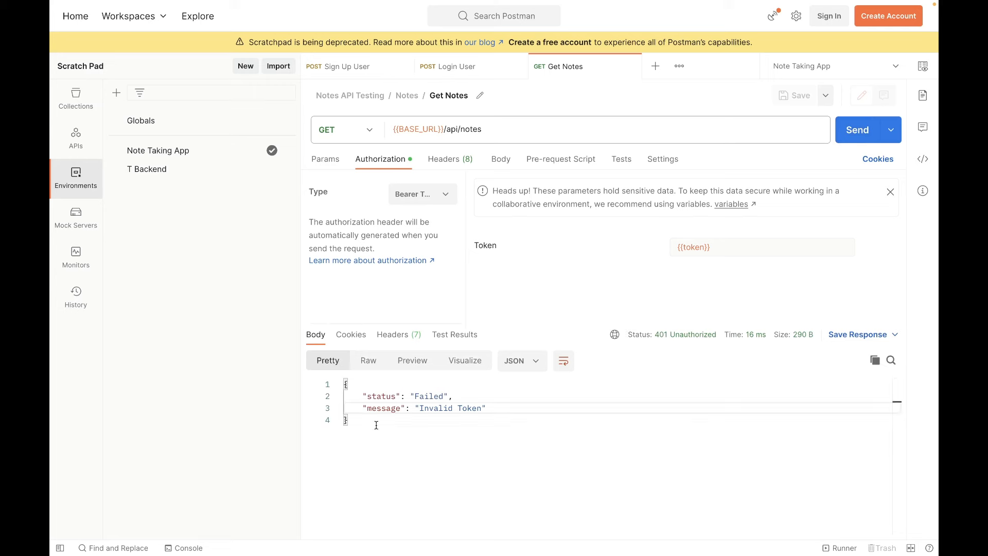
drag(373, 422, 338, 387)
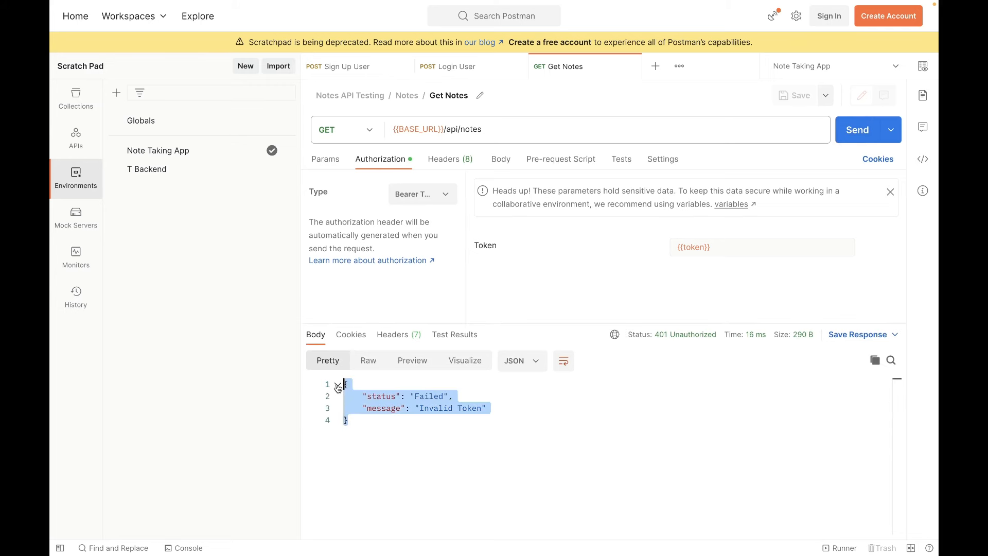
click(385, 419)
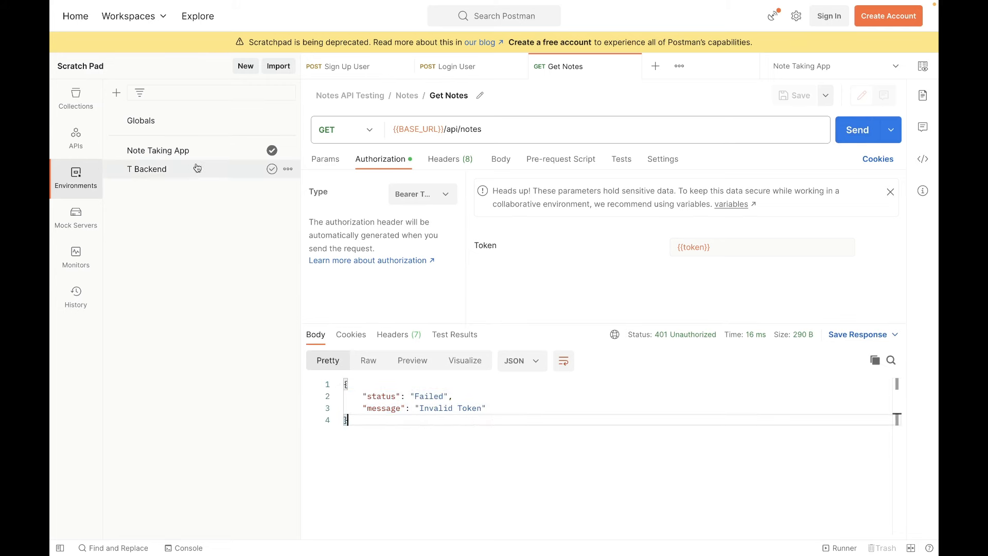
Check the token variable in the Note Taking App environment and compare the jwtToken path in the Login User test script with the response body.
click(179, 153)
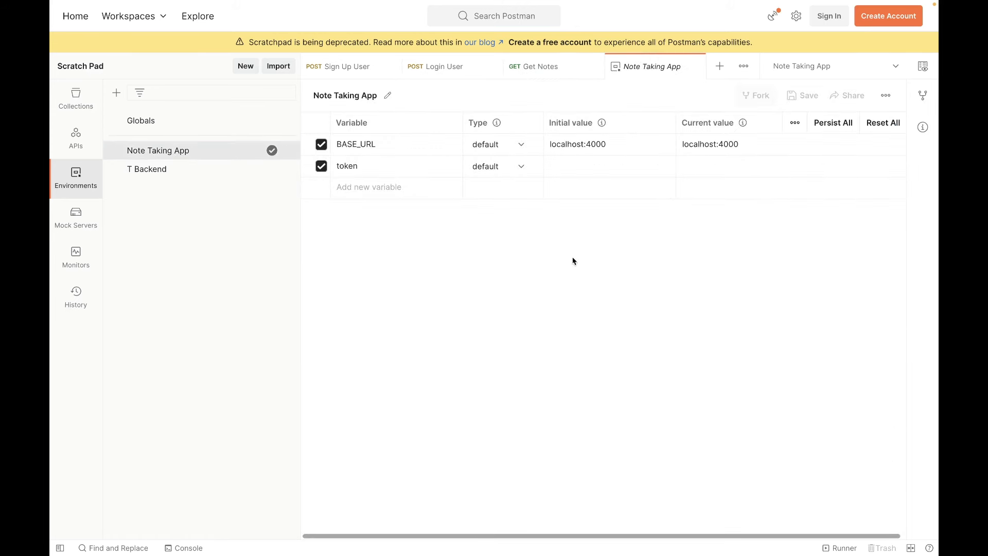
click(608, 168)
click(457, 71)
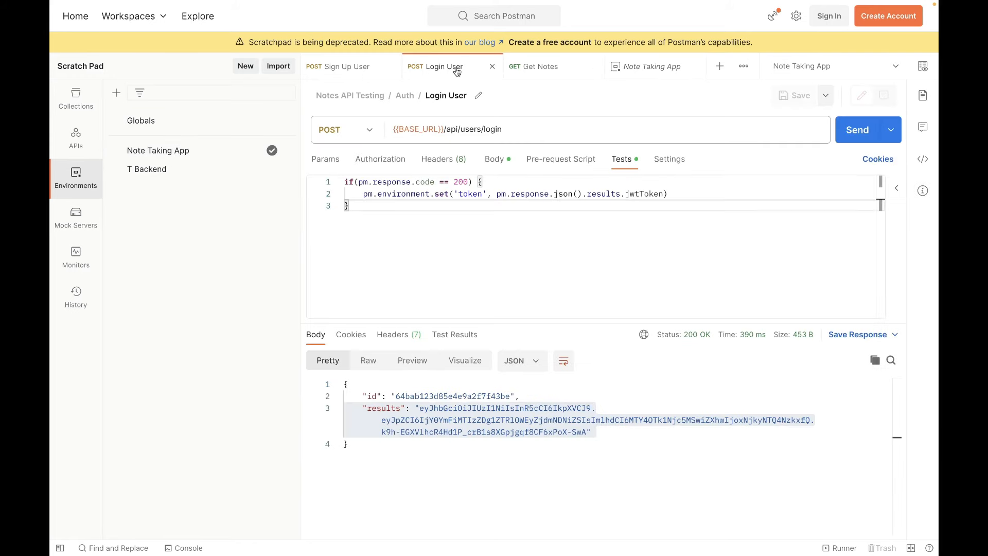
drag(430, 454, 327, 374)
click(426, 447)
click(601, 265)
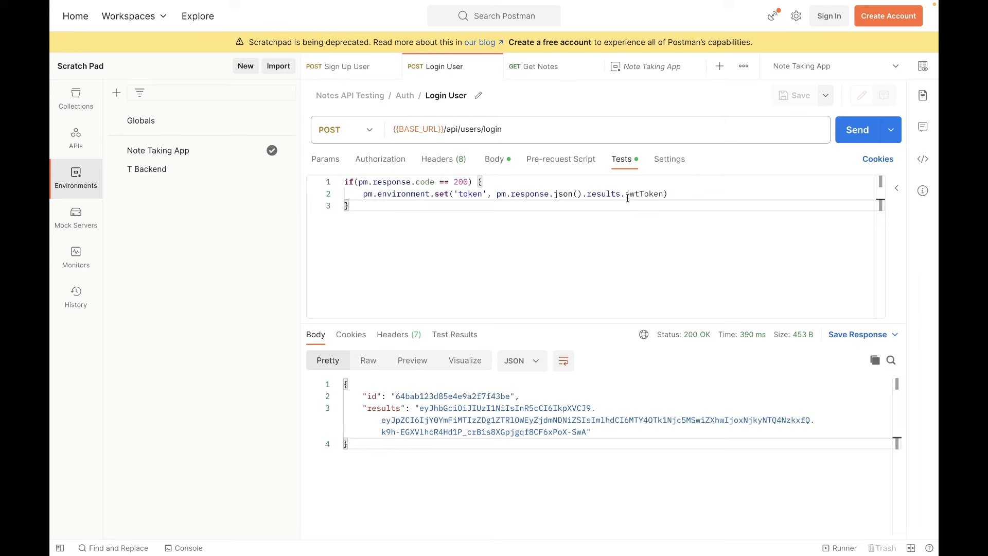
double_click(645, 194)
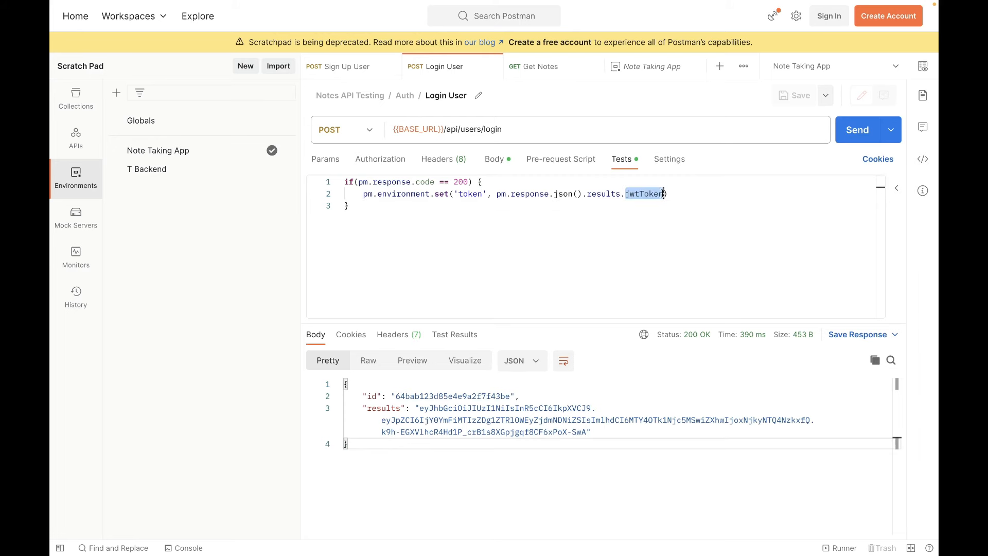
click(423, 447)
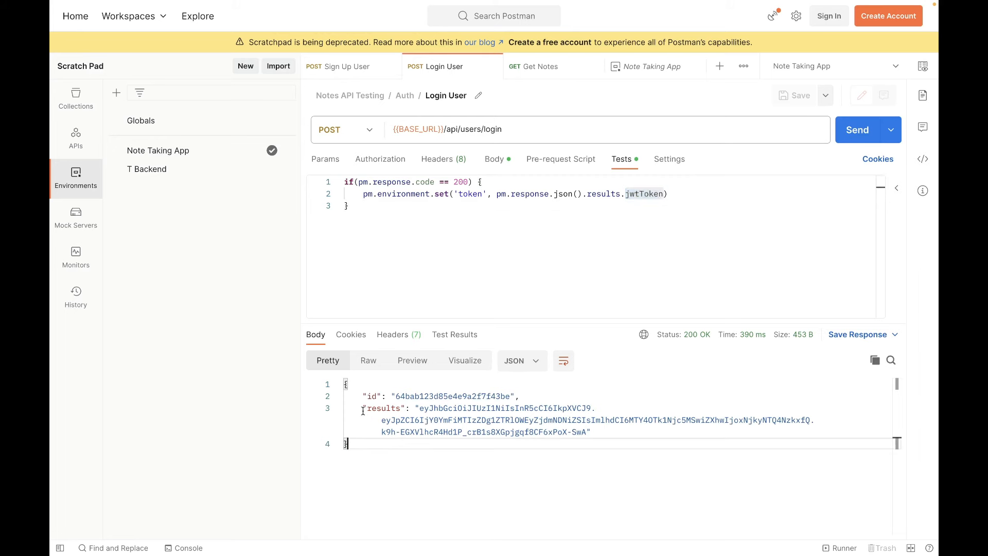
drag(363, 397, 444, 436)
click(458, 450)
Remove .jwtToken in the Login User test script so the token is set from pm.response.json().results, and save the request.
click(653, 210)
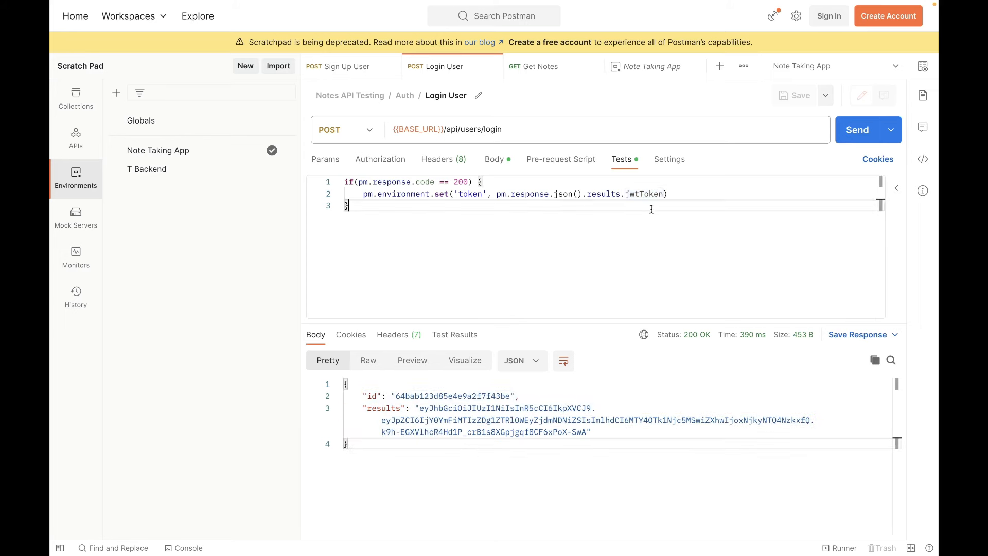
double_click(644, 193)
key(BackSpace)
key(BackSpace)
click(583, 269)
key(ctrl+s)
Send the Login User request, inspect the token under results, and check the Note Taking App environment's token variable.
click(839, 139)
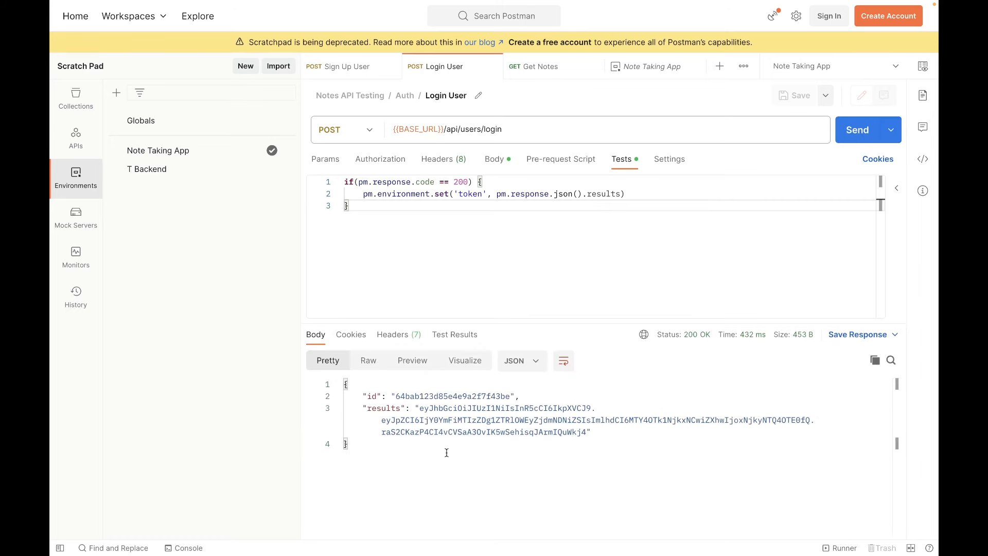
drag(448, 450, 358, 408)
click(158, 151)
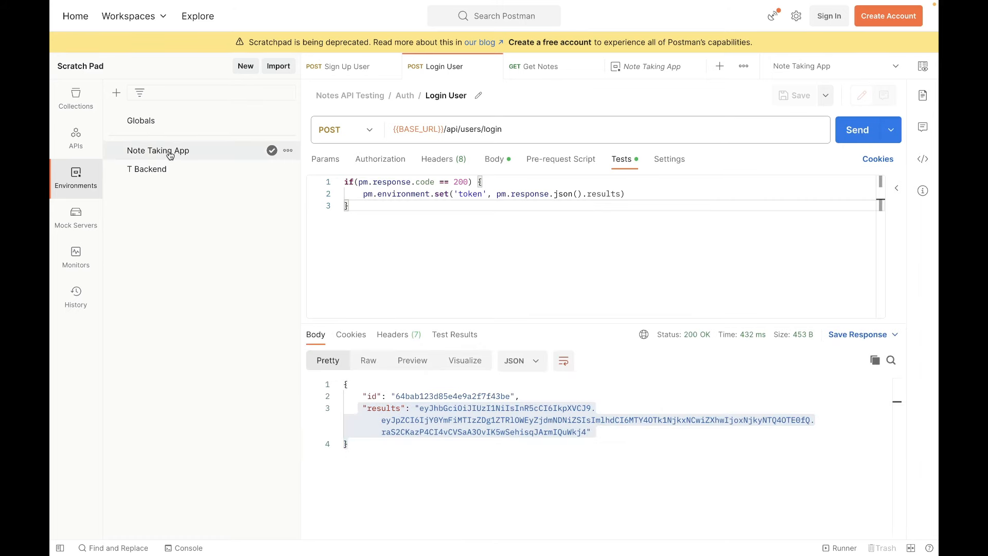
Send the Get Notes request using the newly stored {{token}} and inspect the notes in the response body.
click(556, 68)
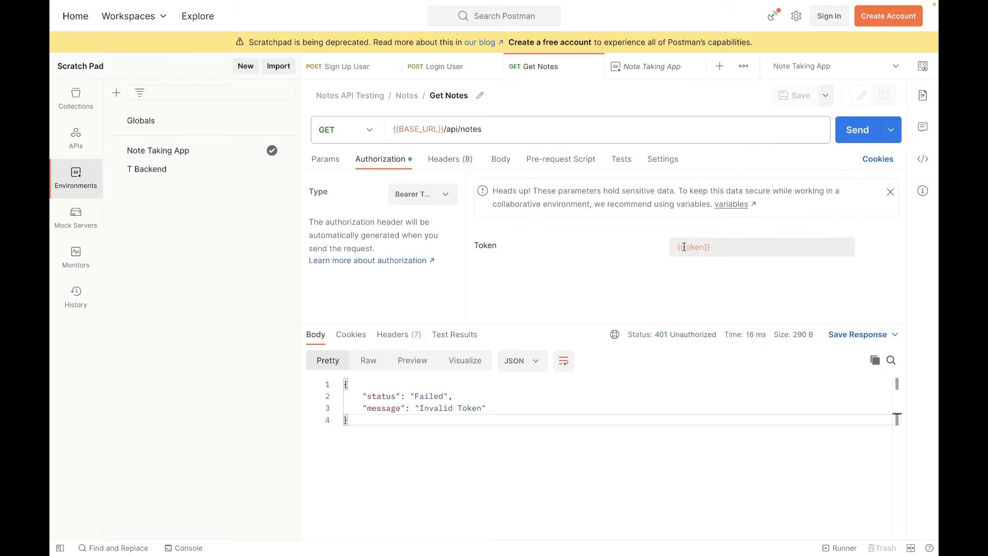
click(860, 130)
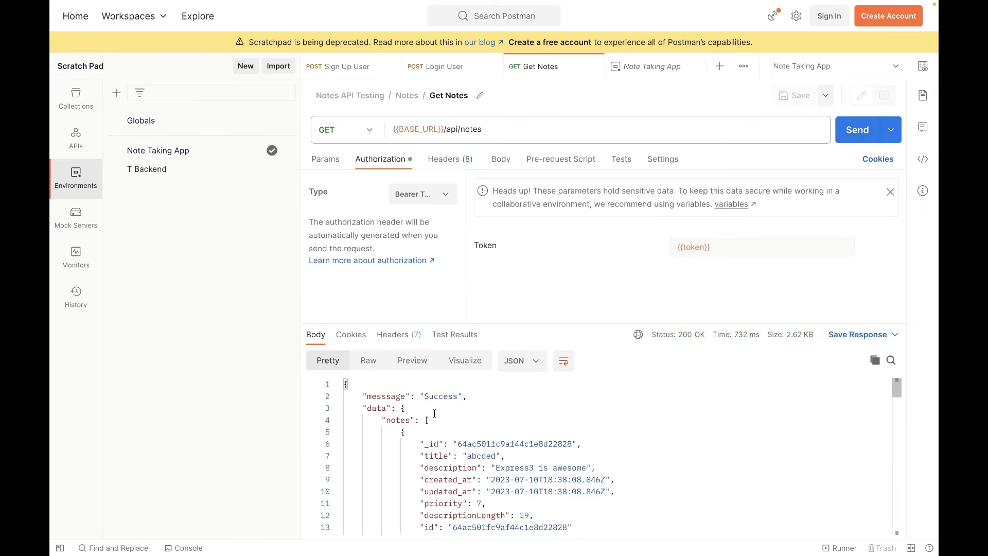
drag(423, 410, 505, 493)
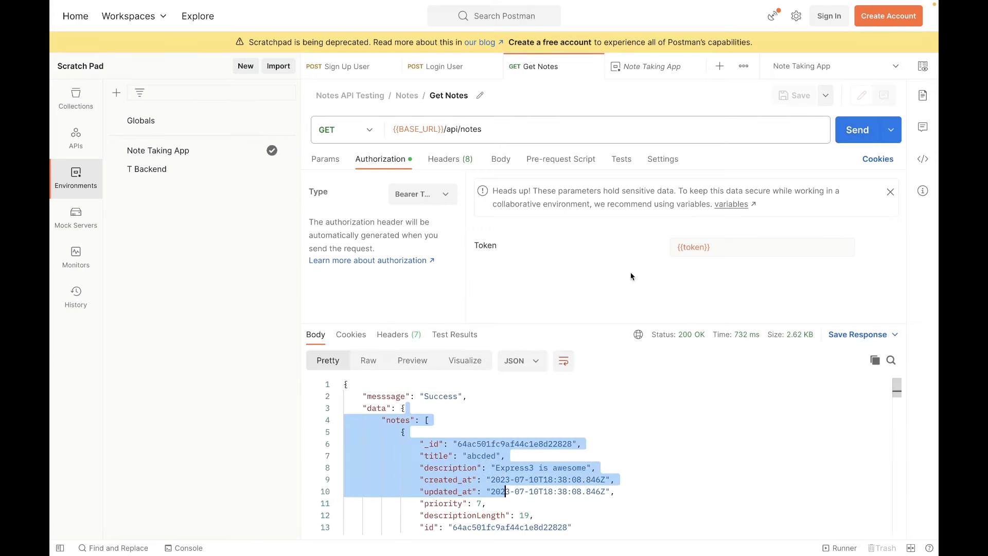
click(608, 272)
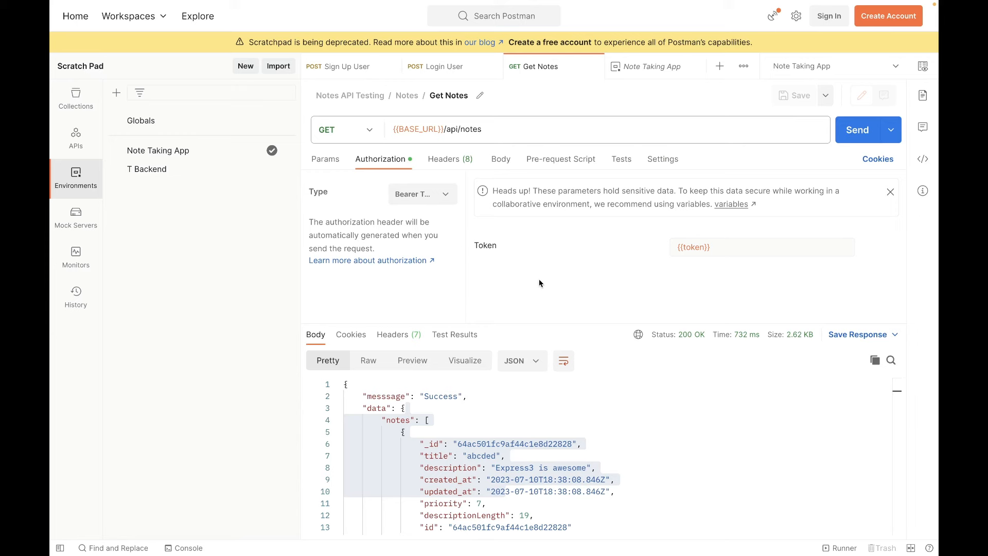
Collapse the Notes API Testing collection in the collections list and open its export options.
click(75, 105)
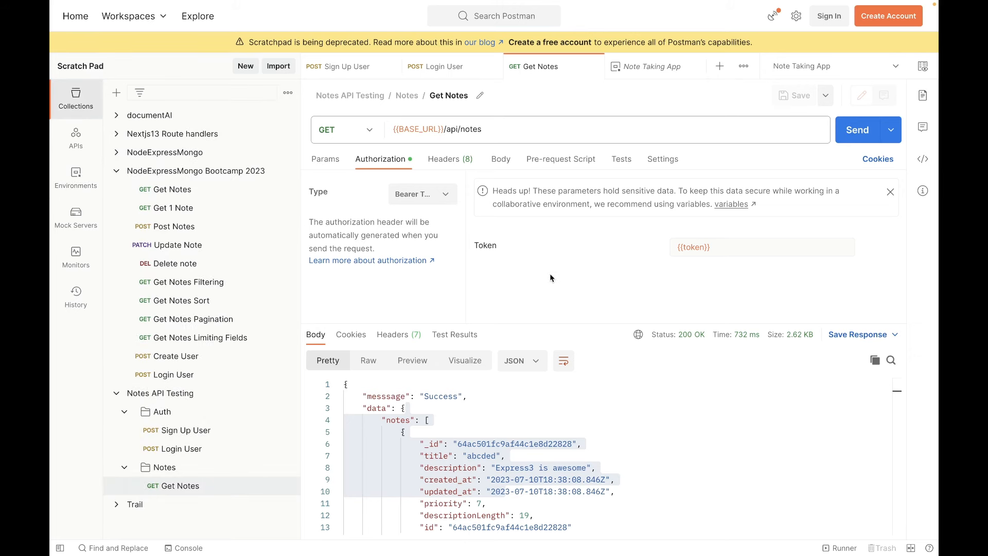
click(626, 164)
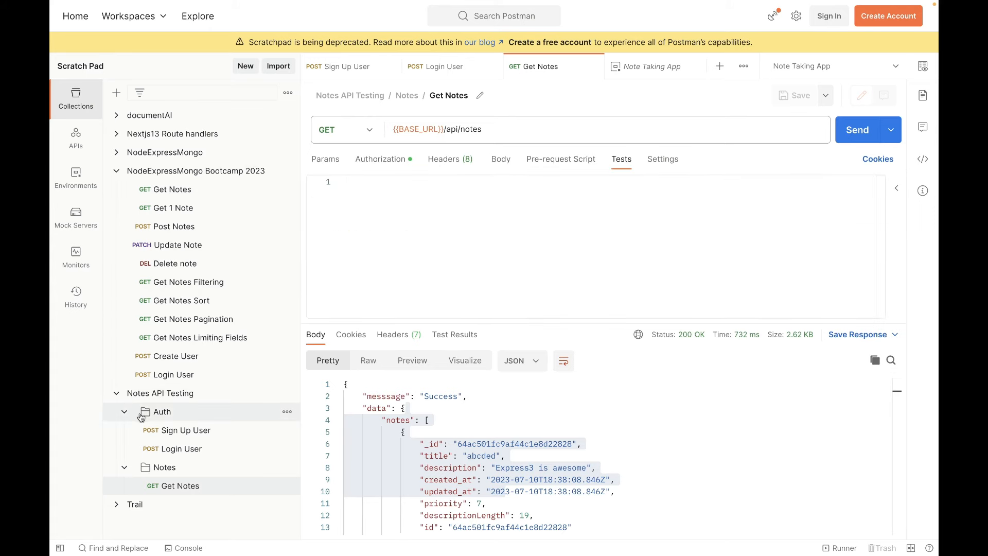
click(117, 394)
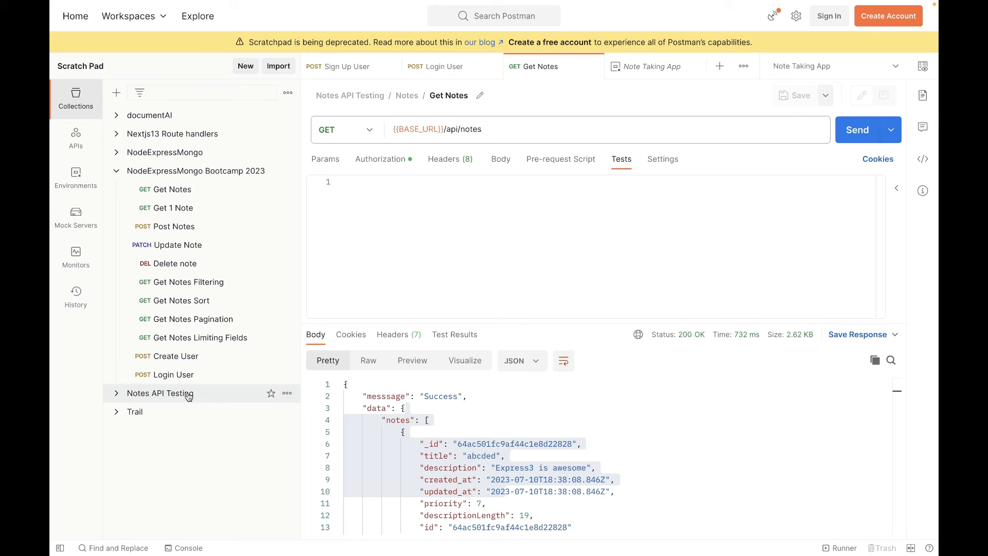
right_click(158, 395)
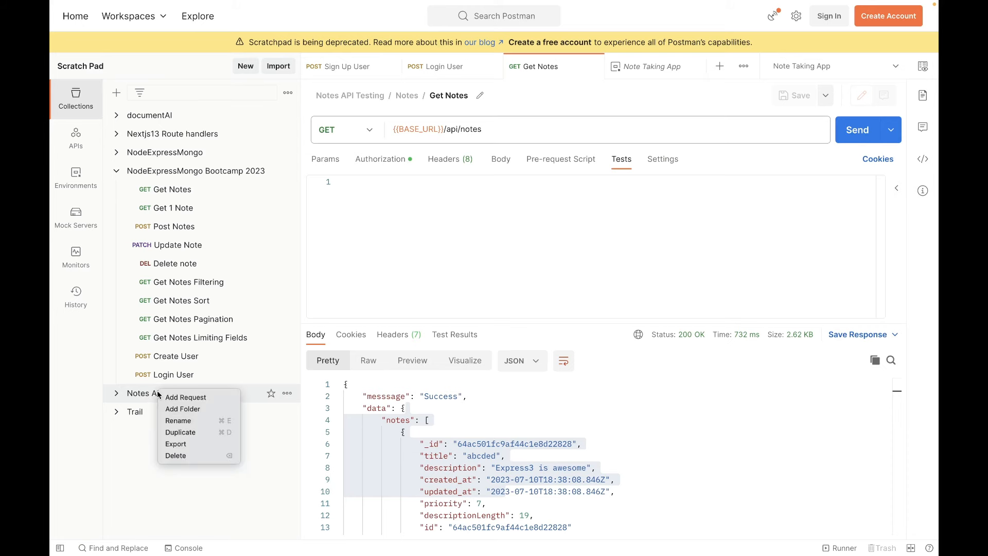
click(192, 448)
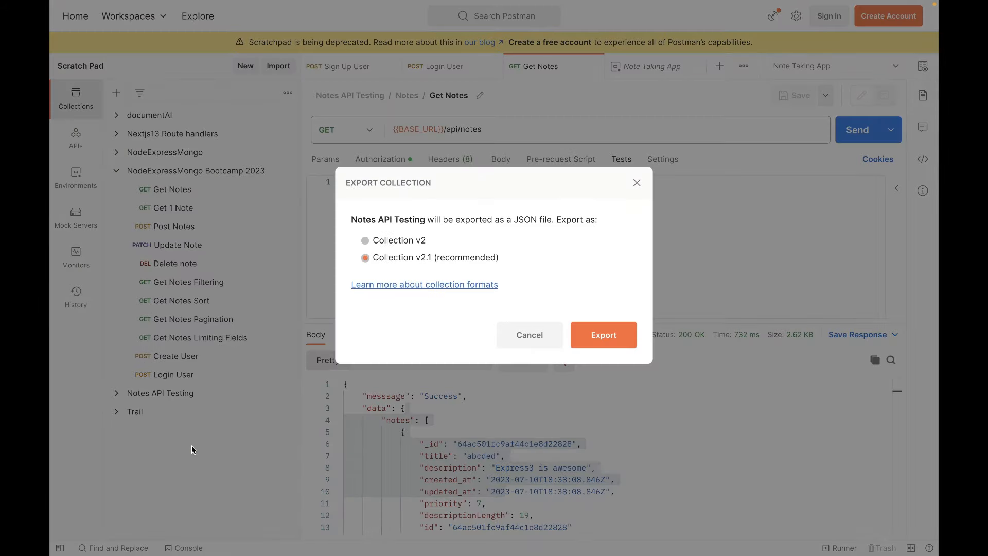
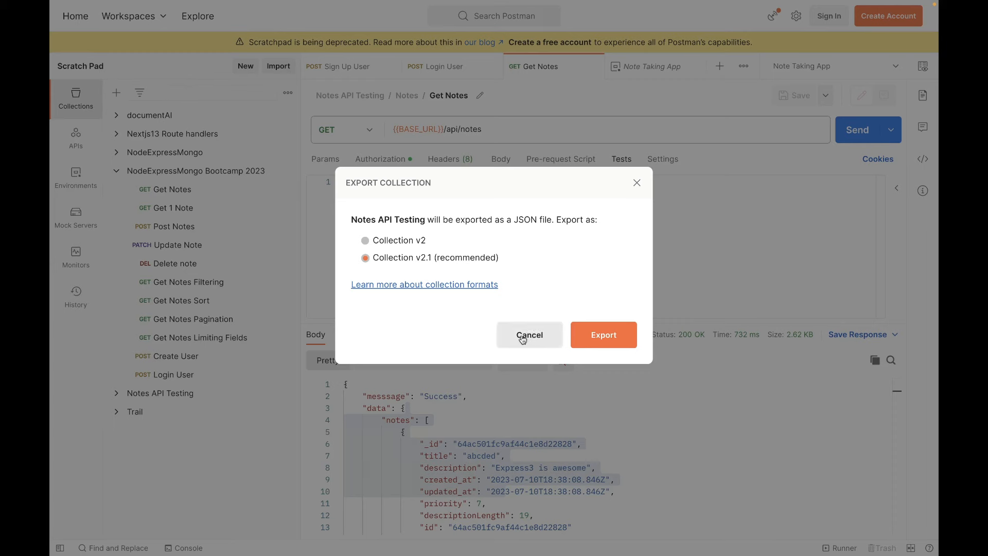
Cancel the collection export and open the authorization settings of the Sign Up User request in Notes API Testing.
click(522, 340)
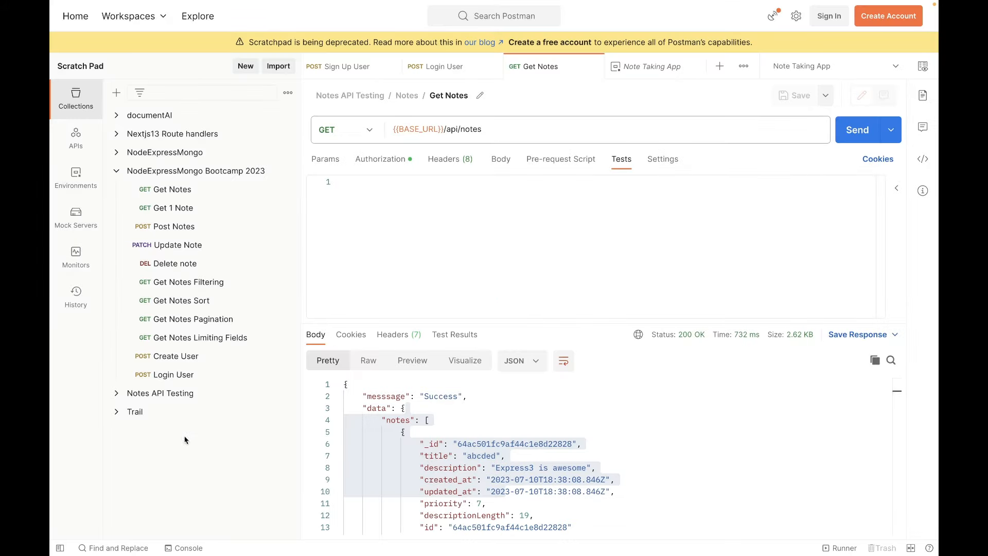
click(117, 395)
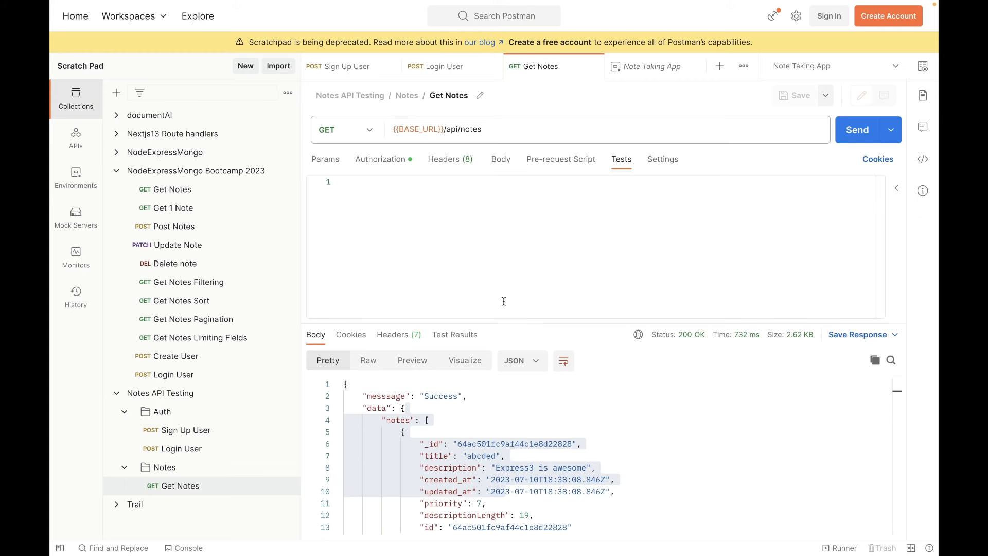
click(365, 68)
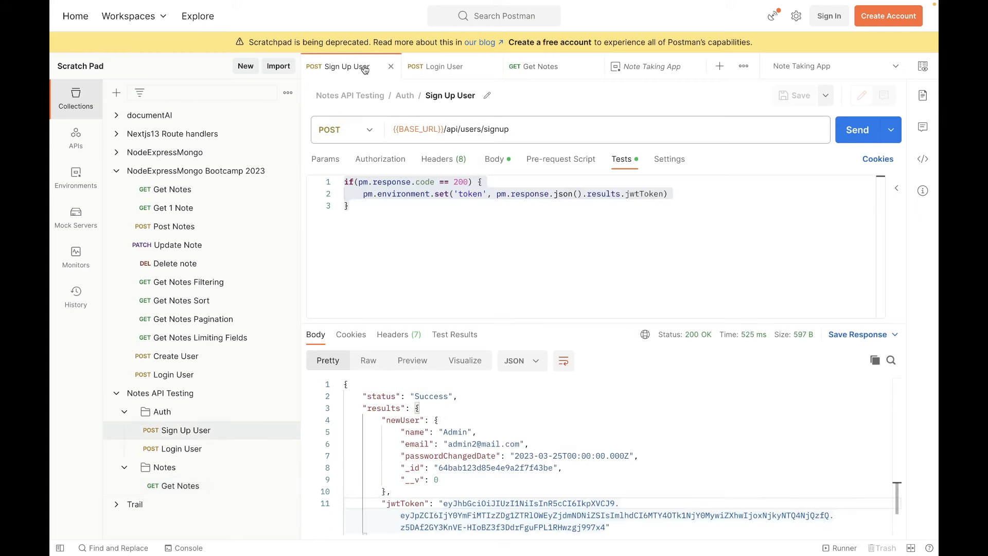
click(440, 248)
click(391, 160)
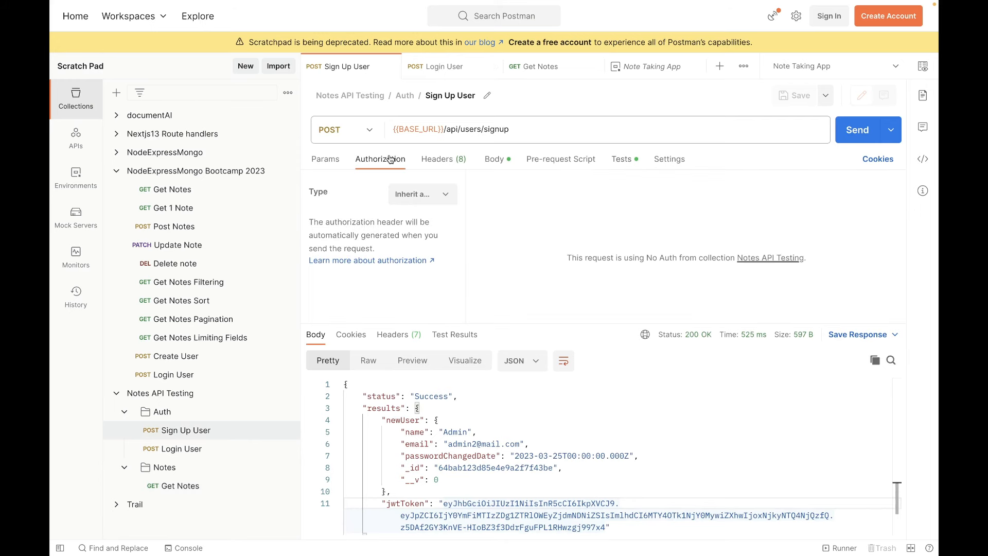
Try the API Key authorization type on the Sign Up User request and restore Inherit auth from parent.
click(448, 193)
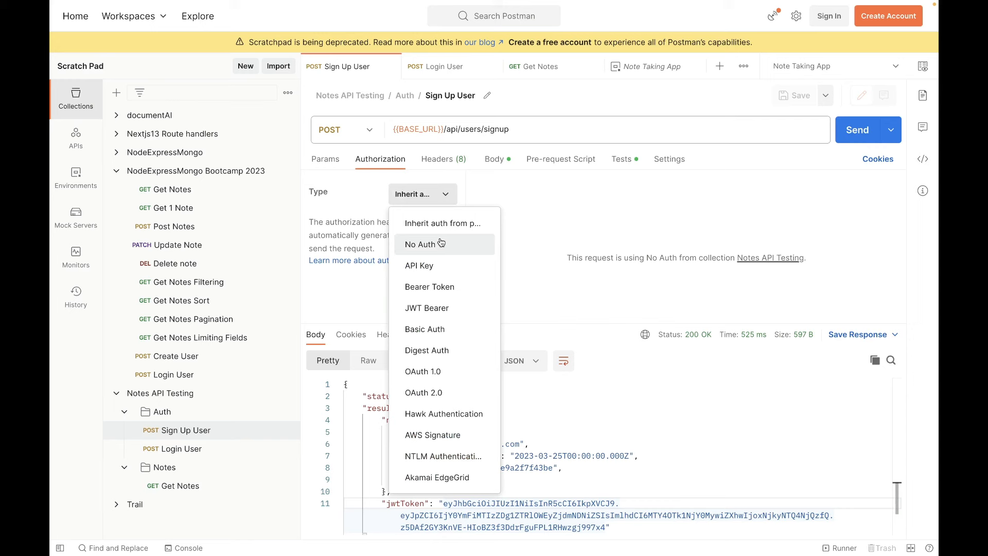
click(425, 273)
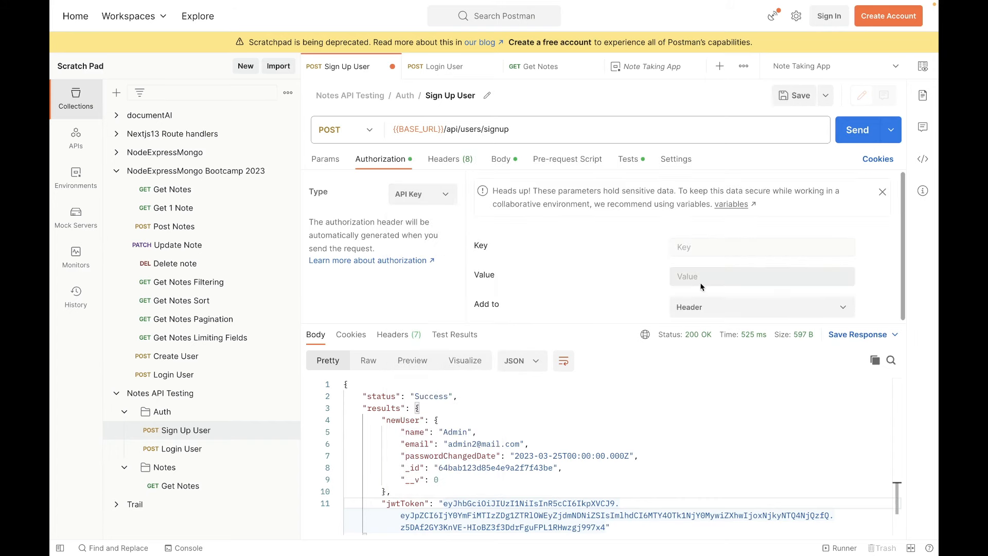
click(831, 310)
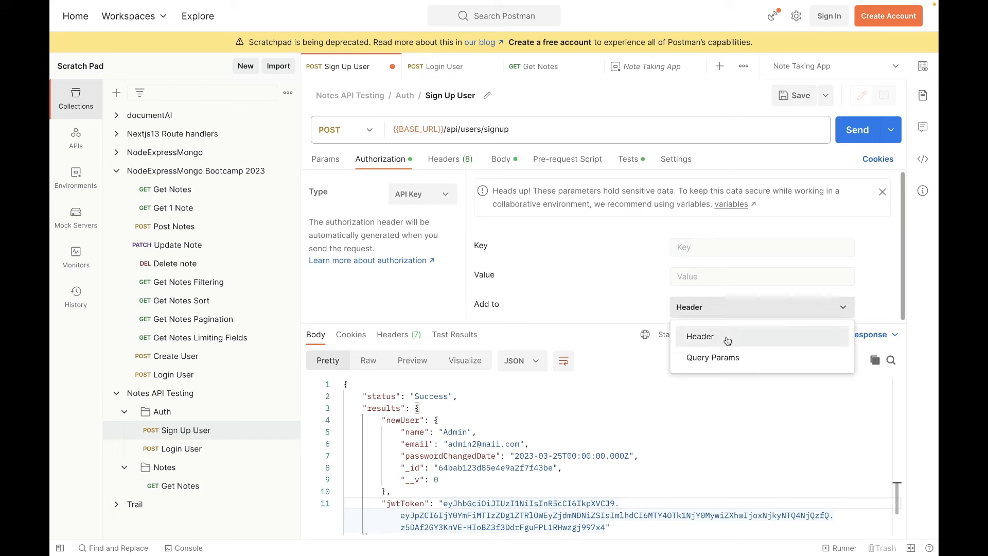
click(583, 274)
click(443, 196)
click(444, 228)
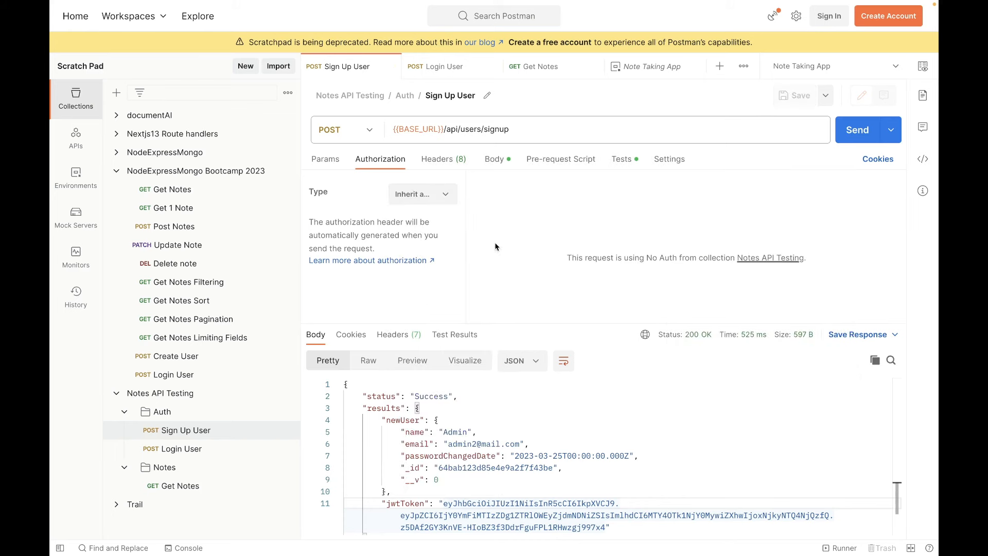
click(442, 194)
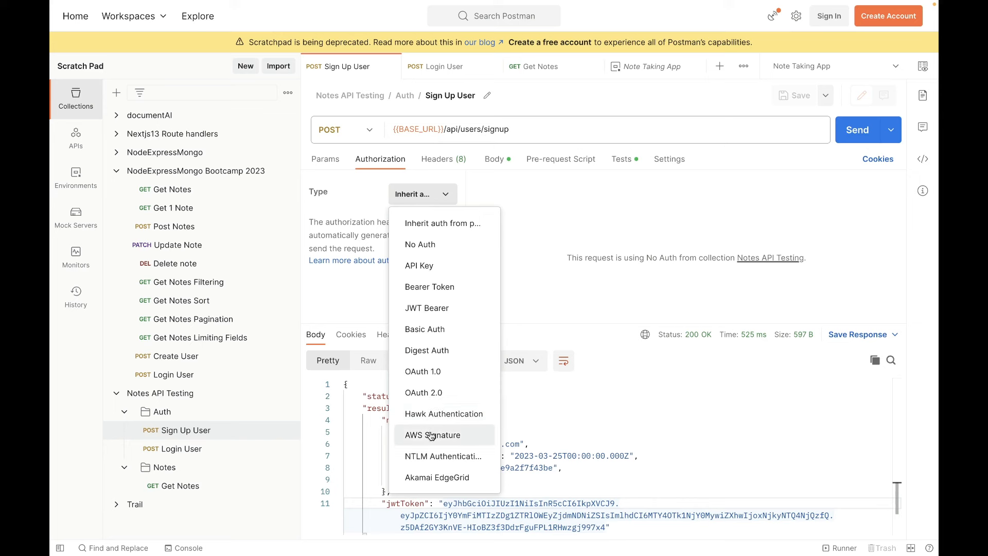
click(447, 194)
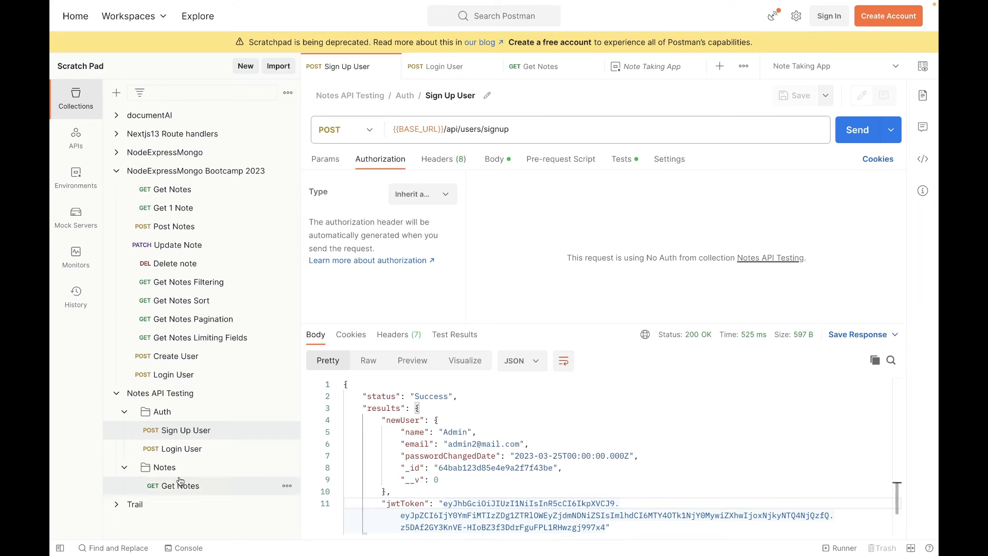
Collapse the Auth folder in Notes API Testing and open the Get Notes request from the Notes folder.
click(124, 412)
click(124, 431)
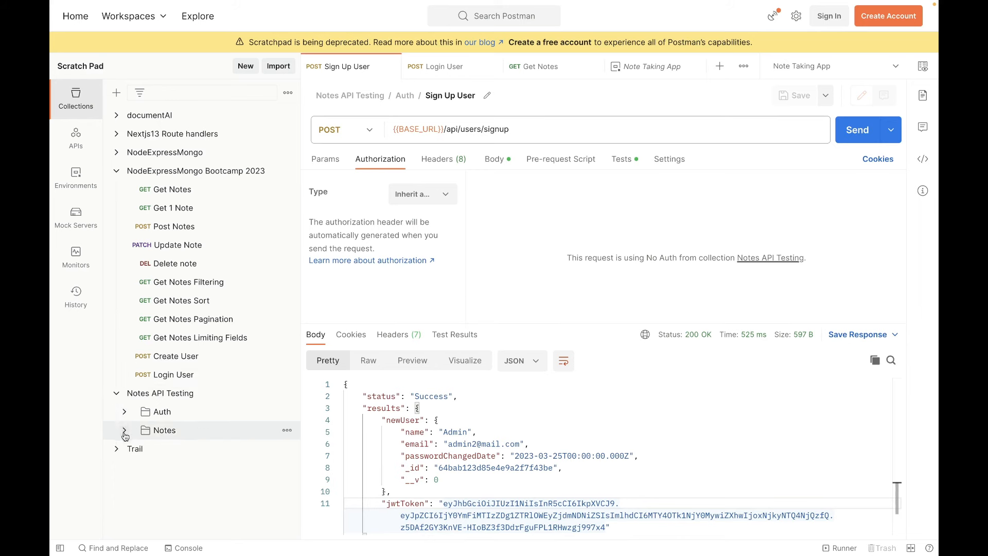
click(157, 431)
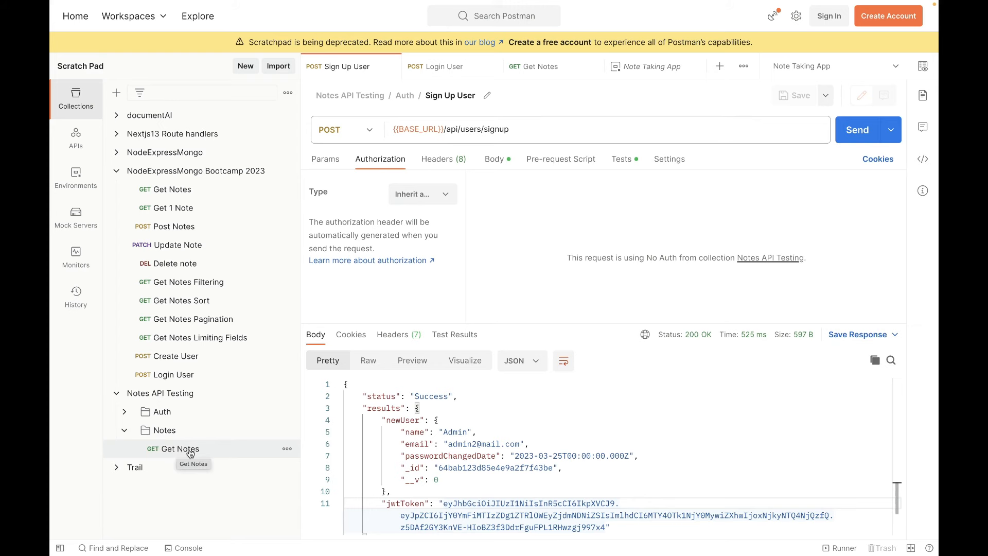
click(191, 453)
click(522, 214)
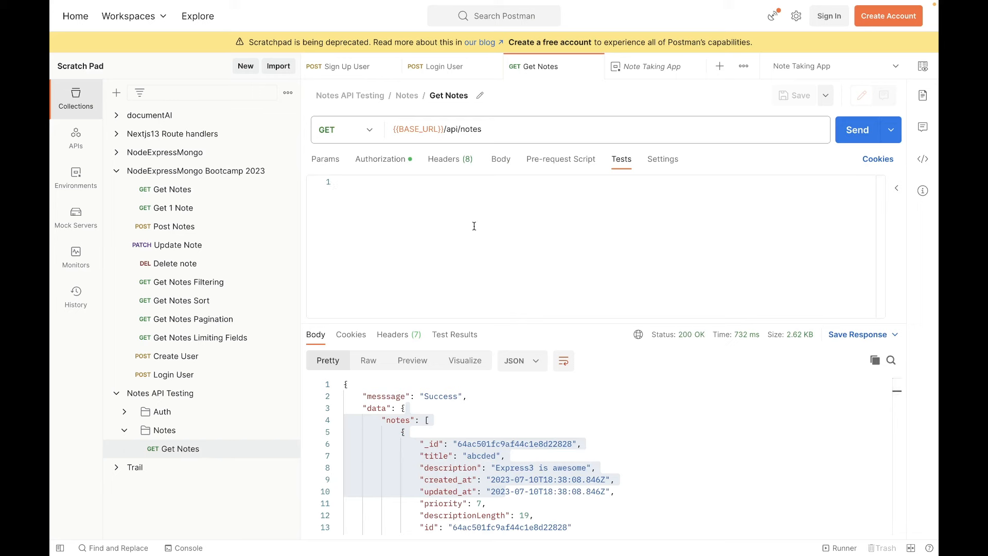
Open the Notes folder for editing and set its authorization type to Bearer Token.
right_click(167, 433)
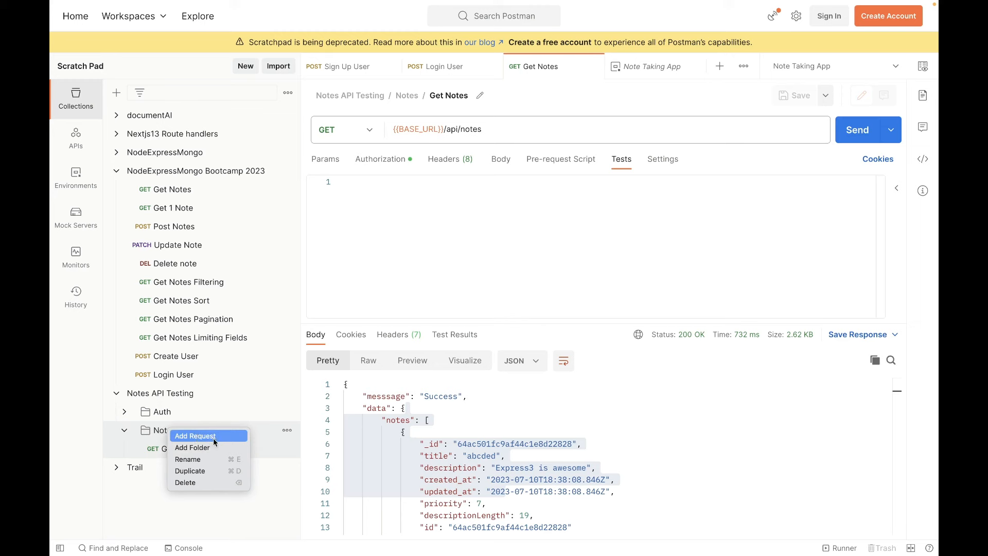
key(Escape)
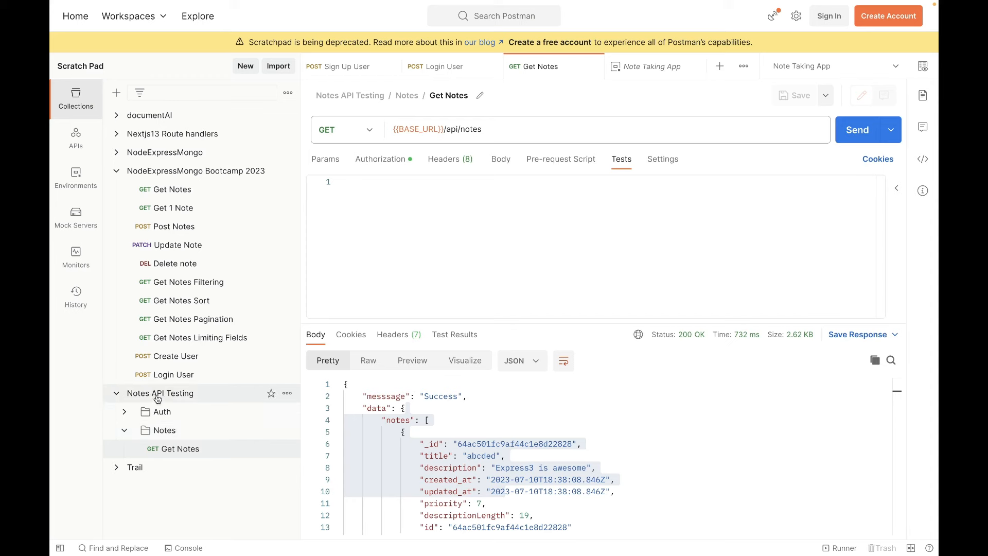
click(287, 431)
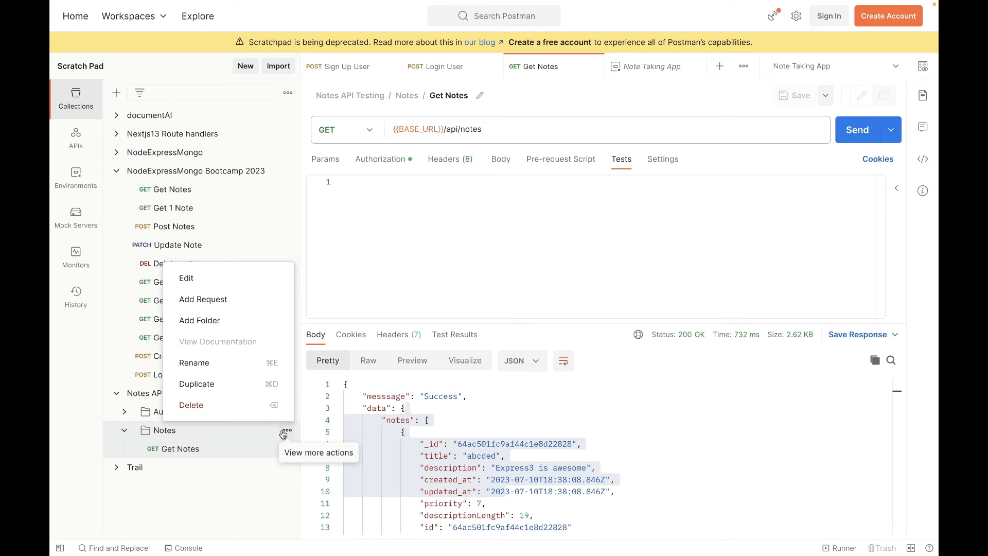
click(196, 279)
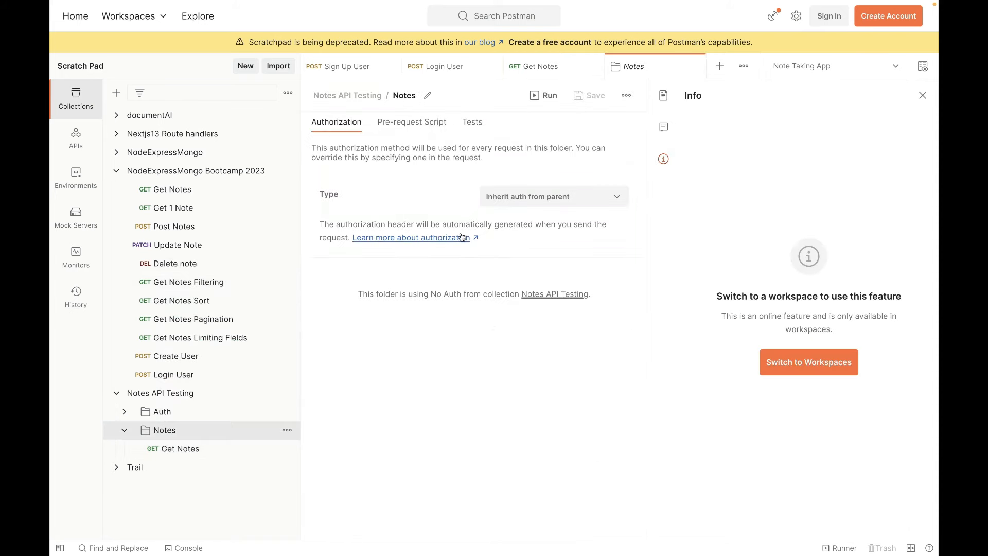
click(618, 200)
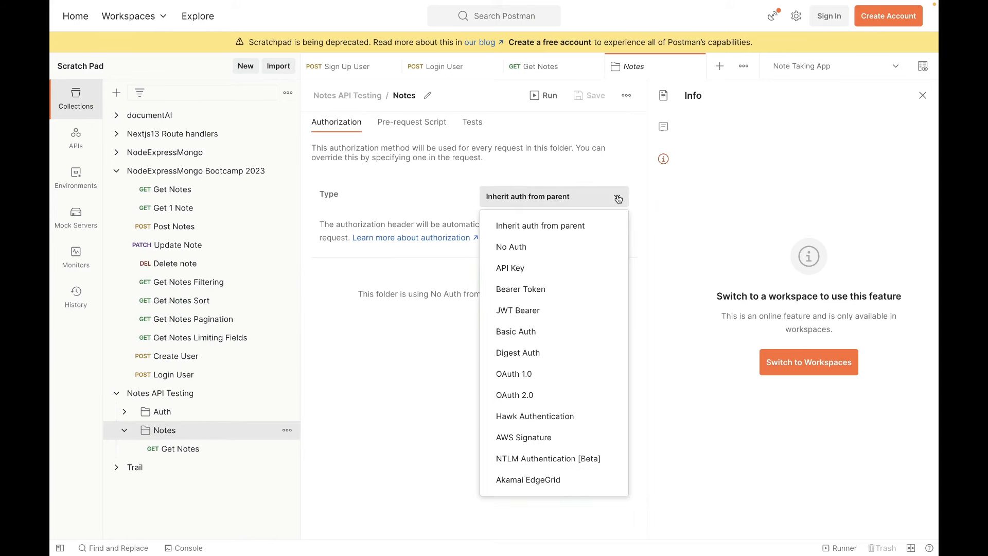
click(548, 290)
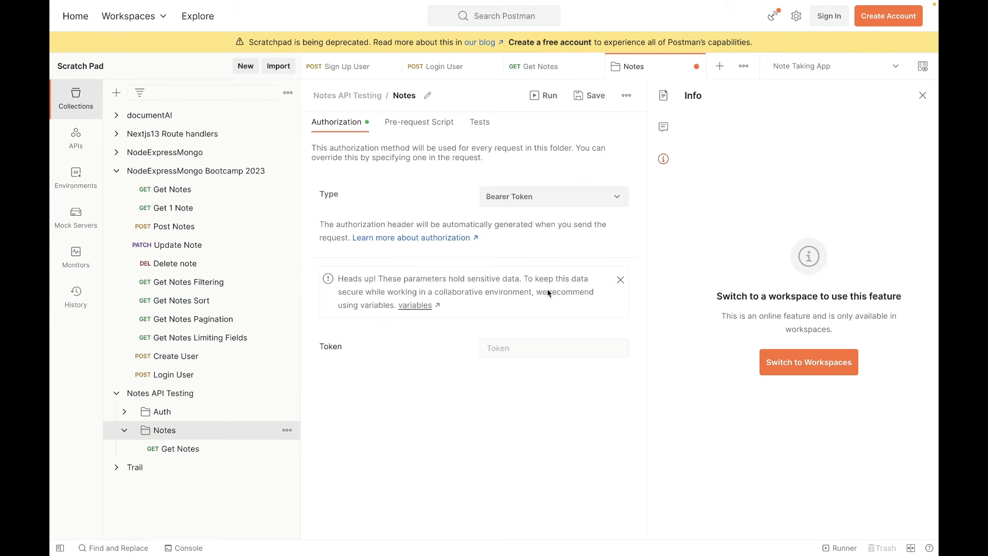
click(519, 348)
Try Inherit auth from parent as the Get Notes request's authorization type and restore Bearer Token.
click(536, 66)
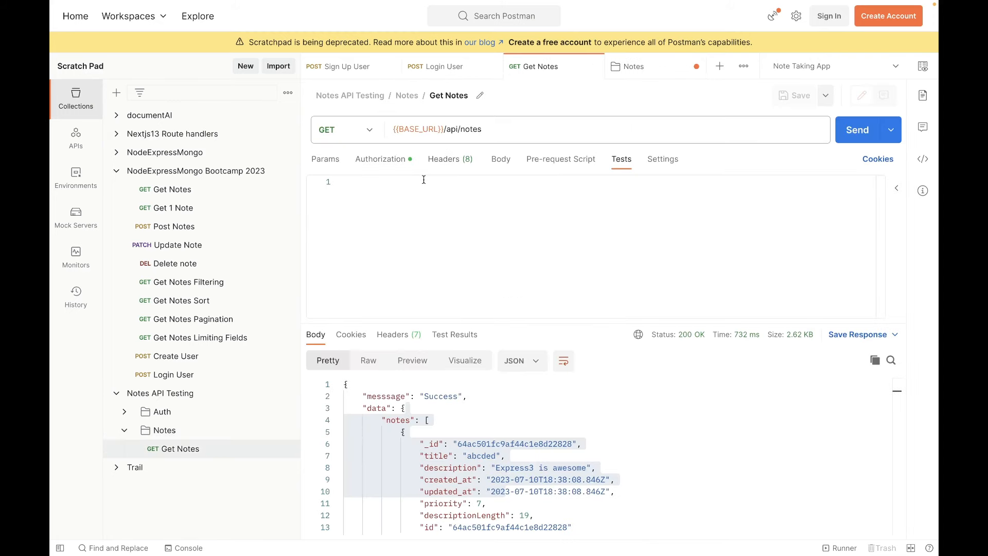
click(381, 159)
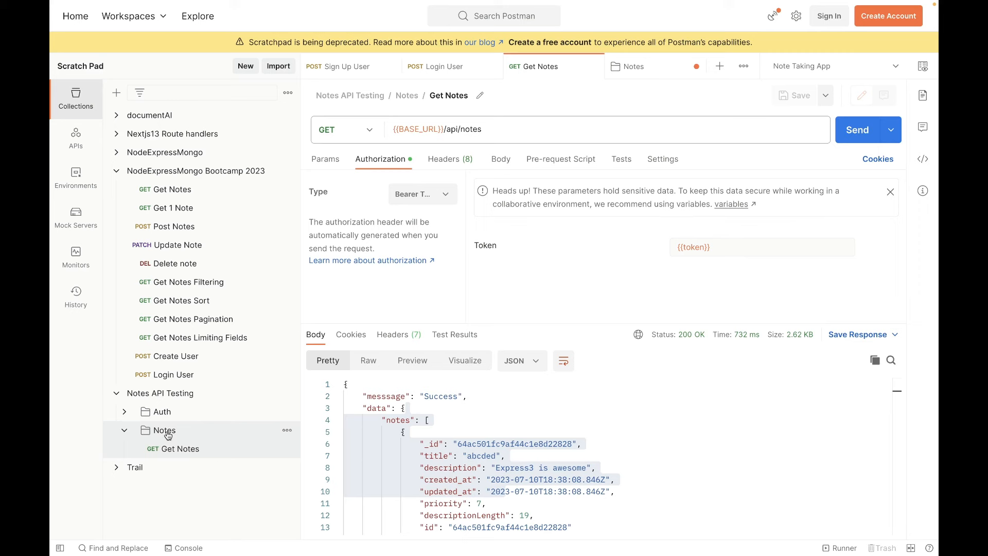
click(446, 195)
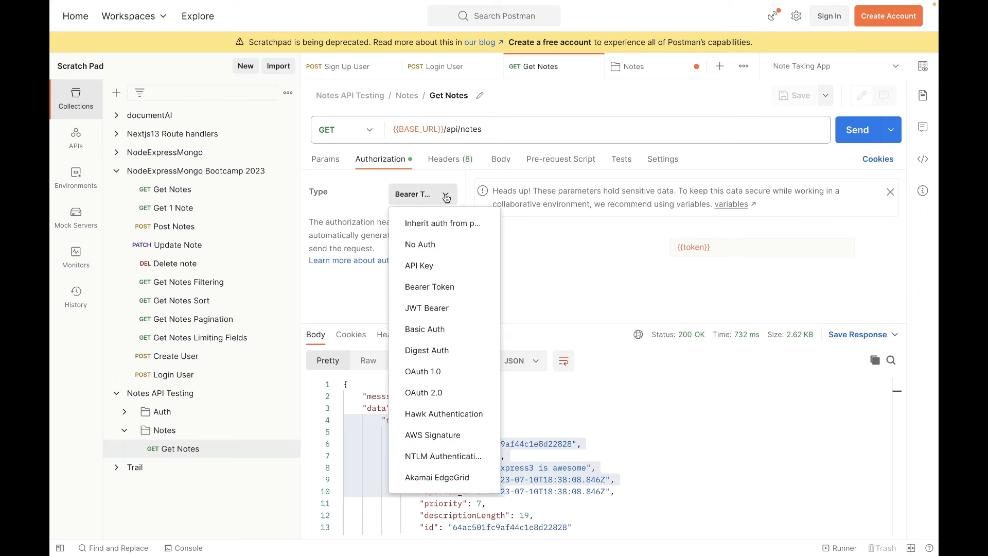
click(432, 227)
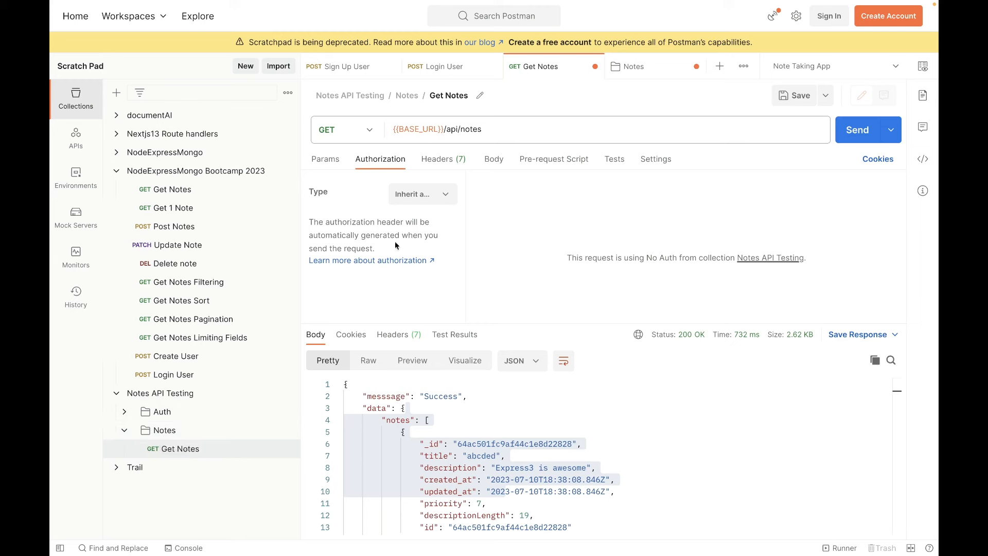
click(438, 200)
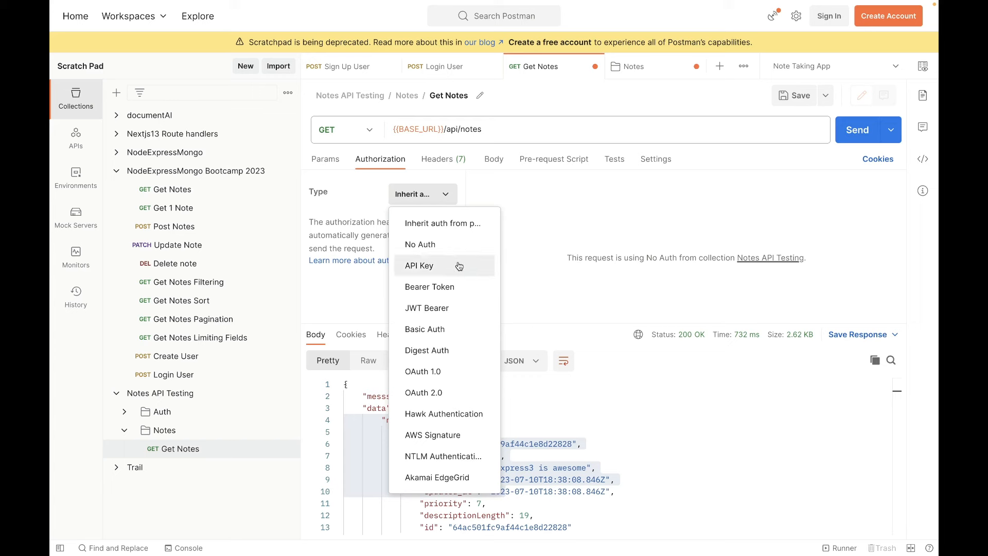
click(441, 287)
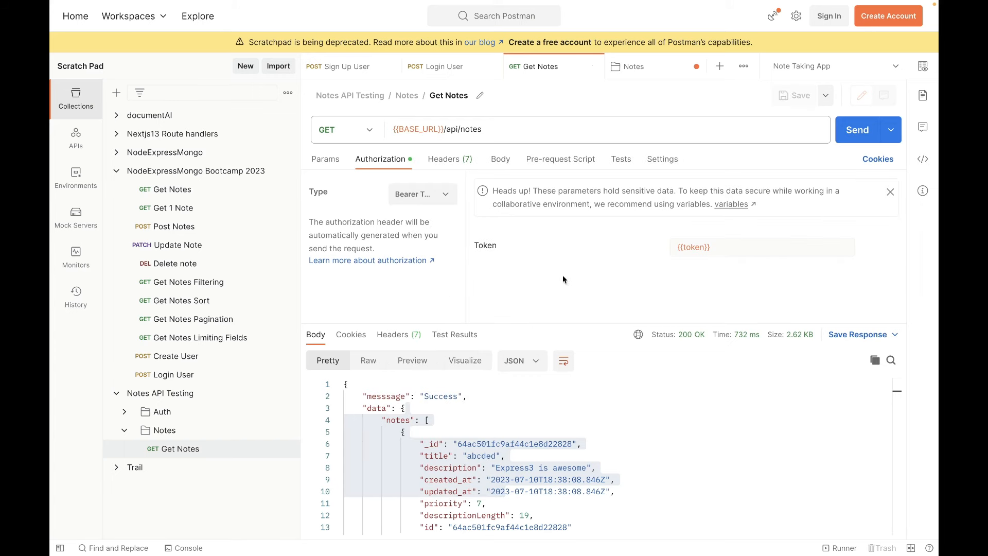
Select the {{token}} variable in the Get Notes authorization and return to the Notes folder's authorization settings.
drag(742, 249, 664, 251)
key(ctrl+Tab)
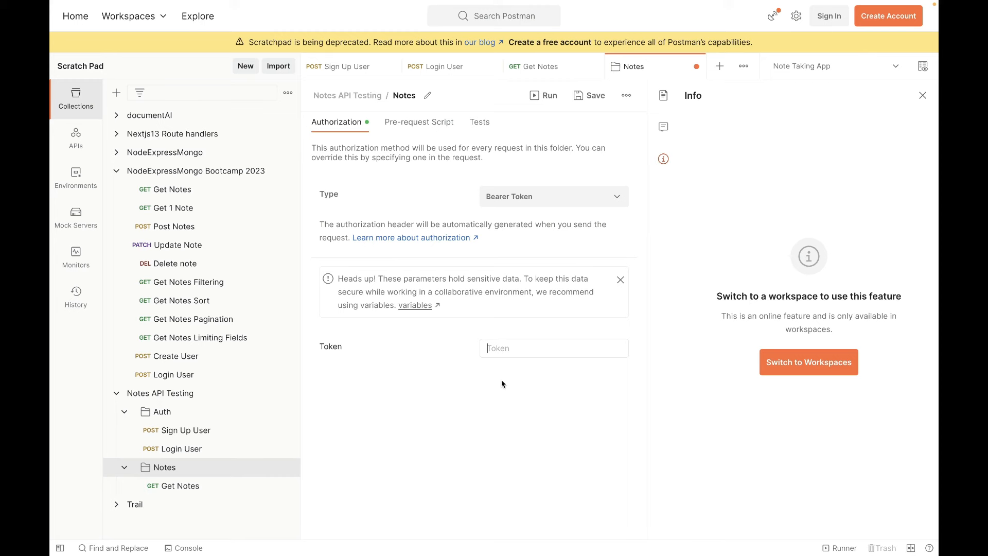